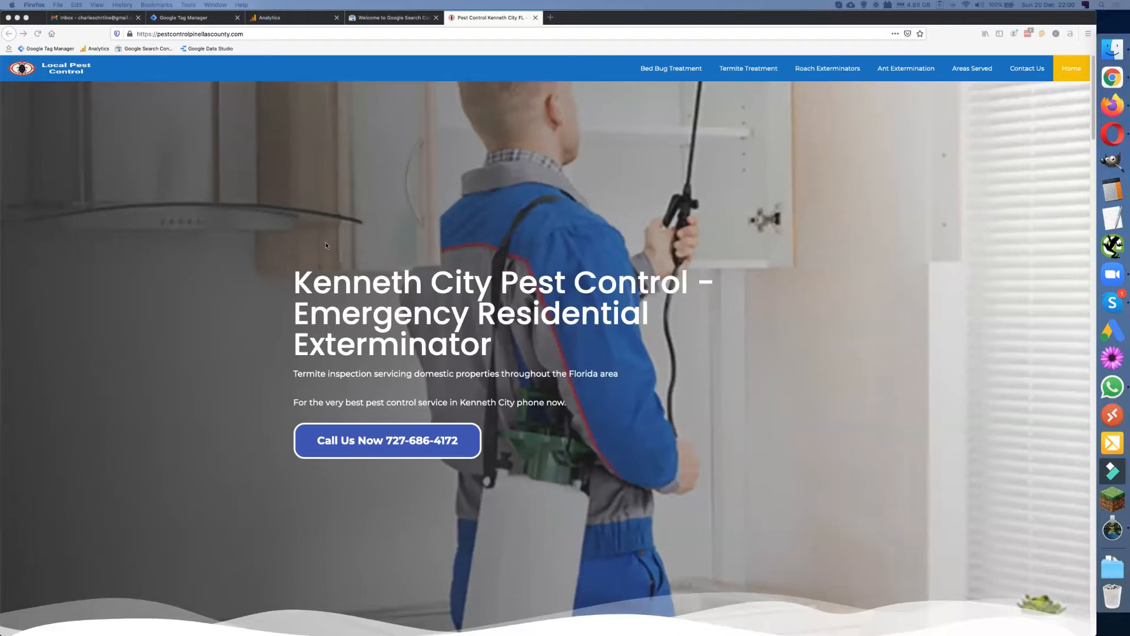
# Switch to Google Tag Manager and start a new account named "Pest Control Pinellas County"
pyautogui.click(179, 18)
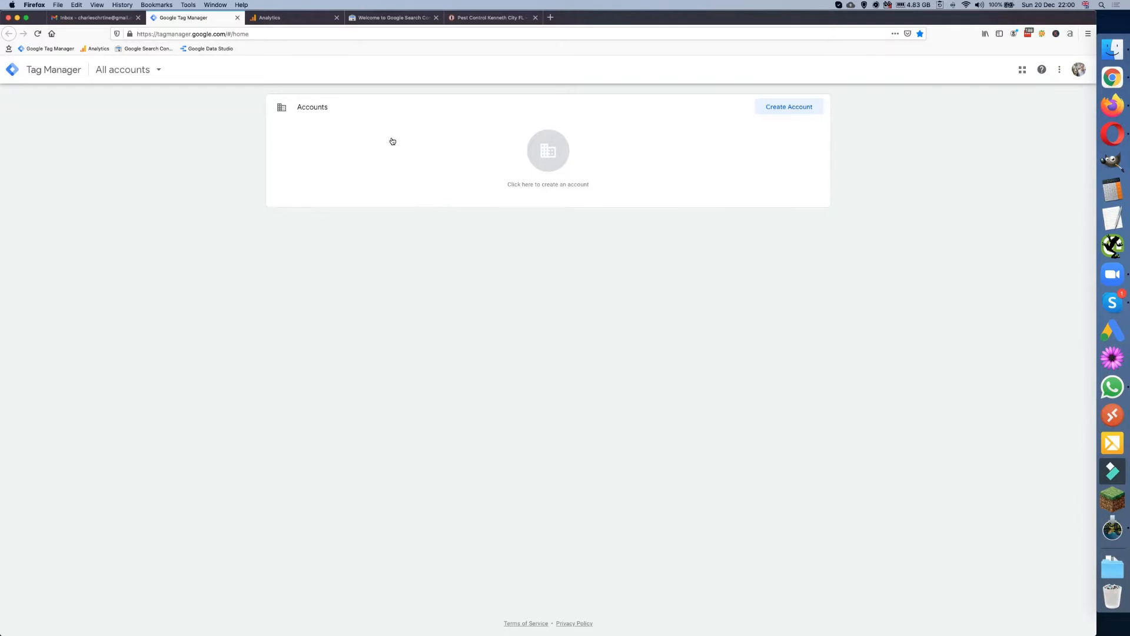
pyautogui.click(480, 19)
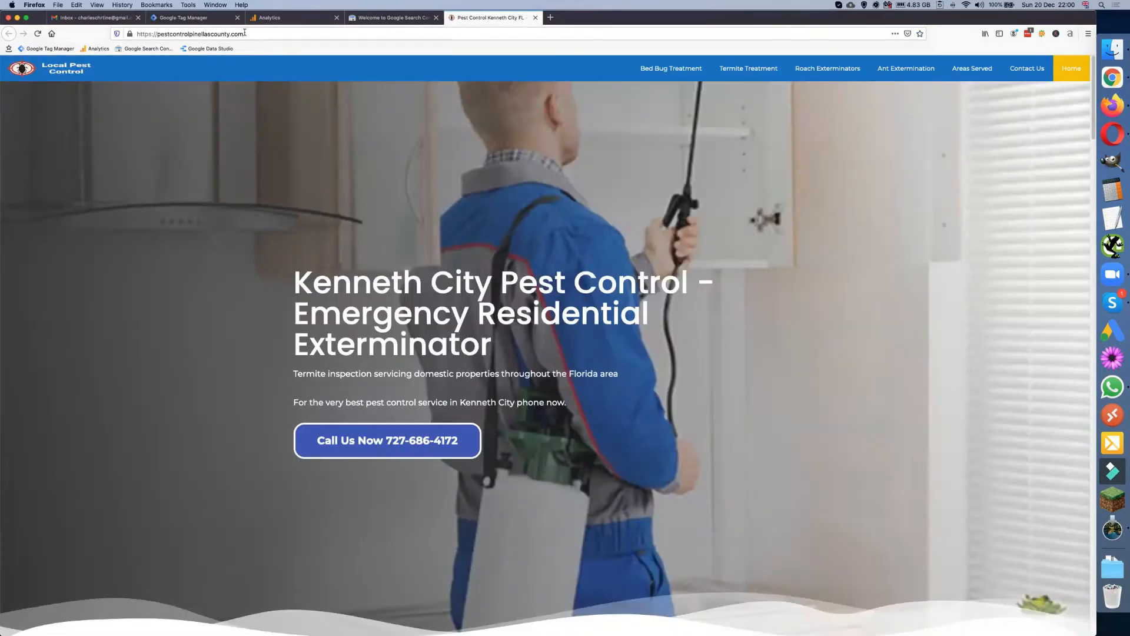
pyautogui.click(306, 34)
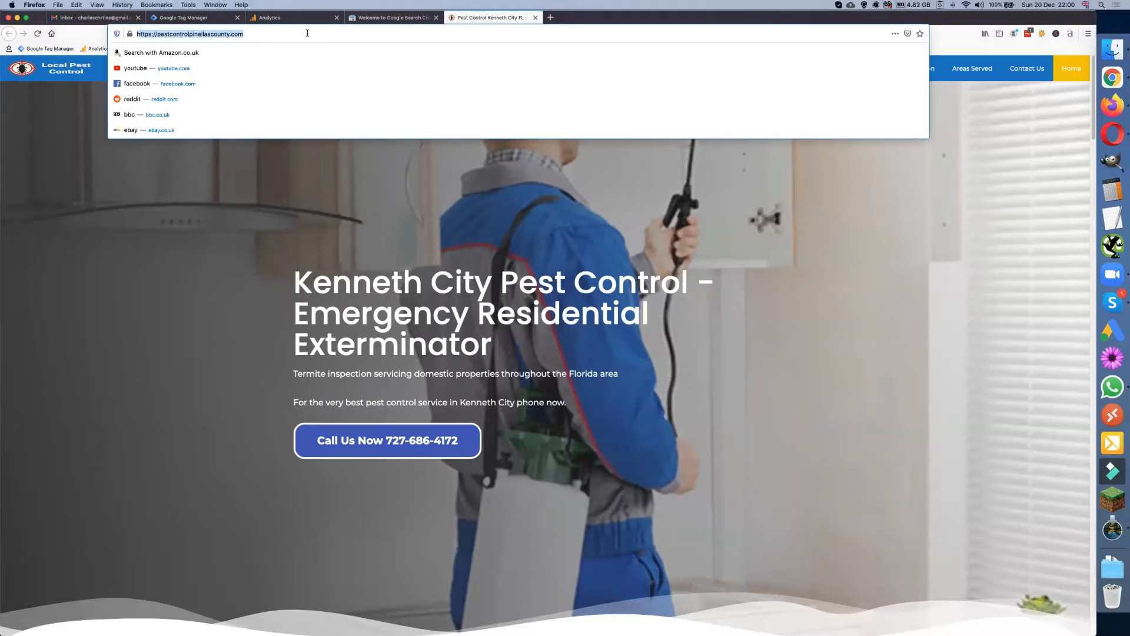
pyautogui.click(199, 19)
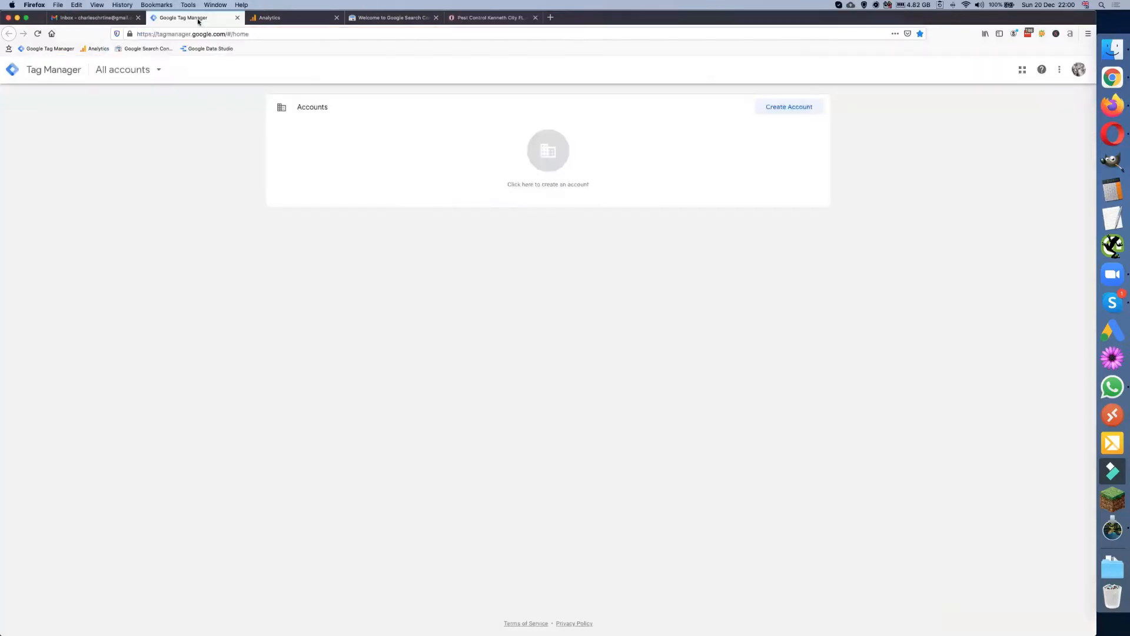
pyautogui.click(780, 109)
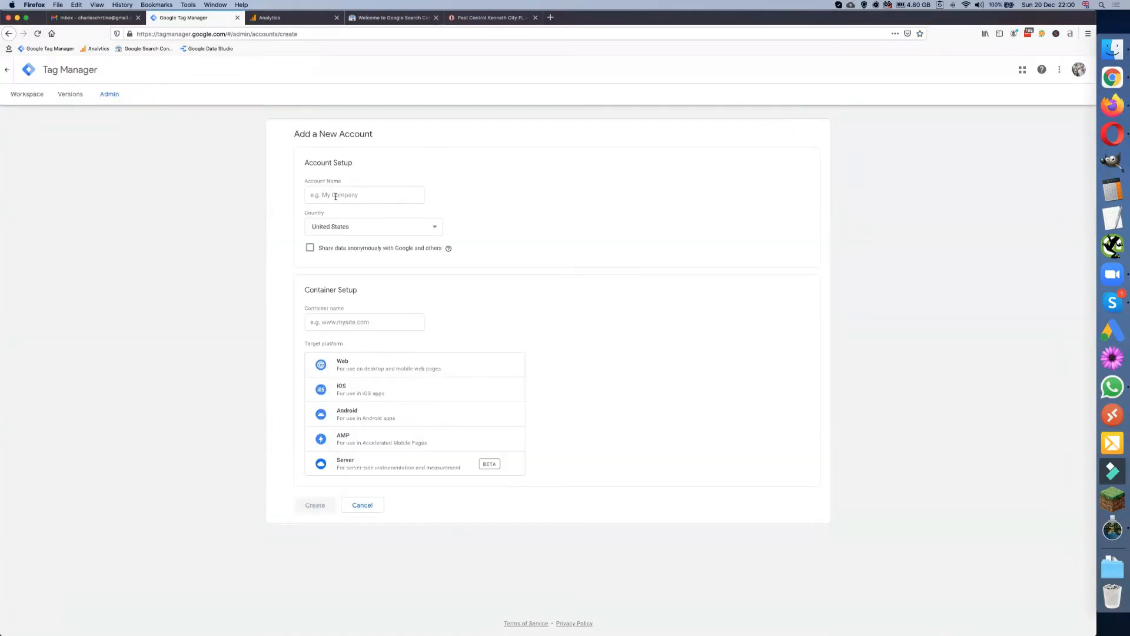
pyautogui.click(347, 196)
pyautogui.write('Pest')
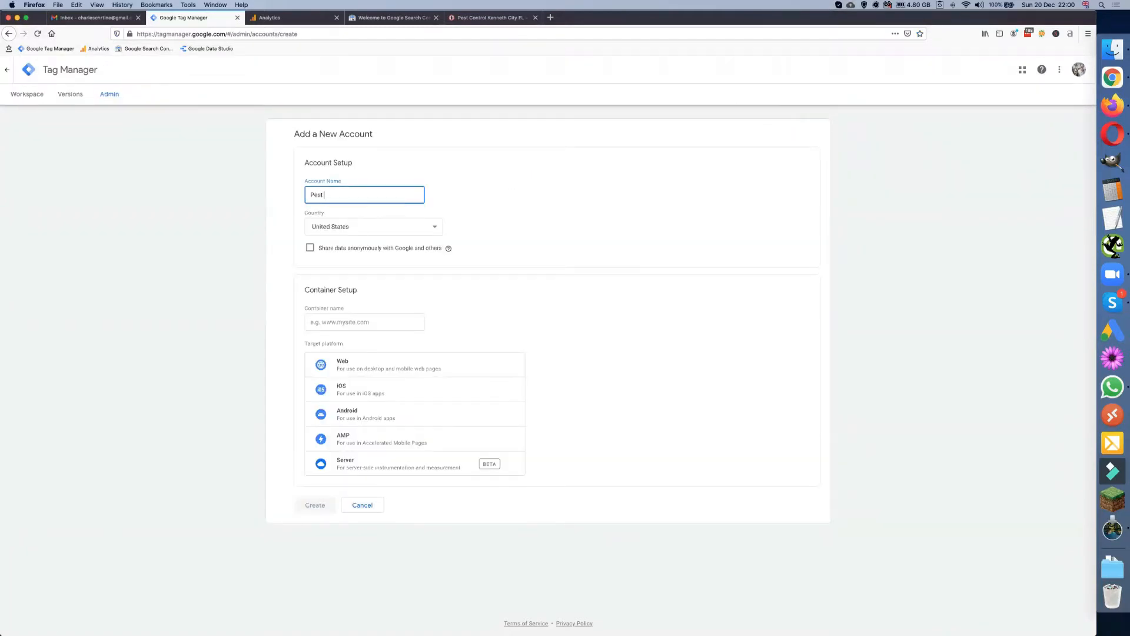
pyautogui.write(' Control Pinellas County')
# Name the container "Pest Control Pinellas County Container" and set its target platform to Web
pyautogui.click(355, 321)
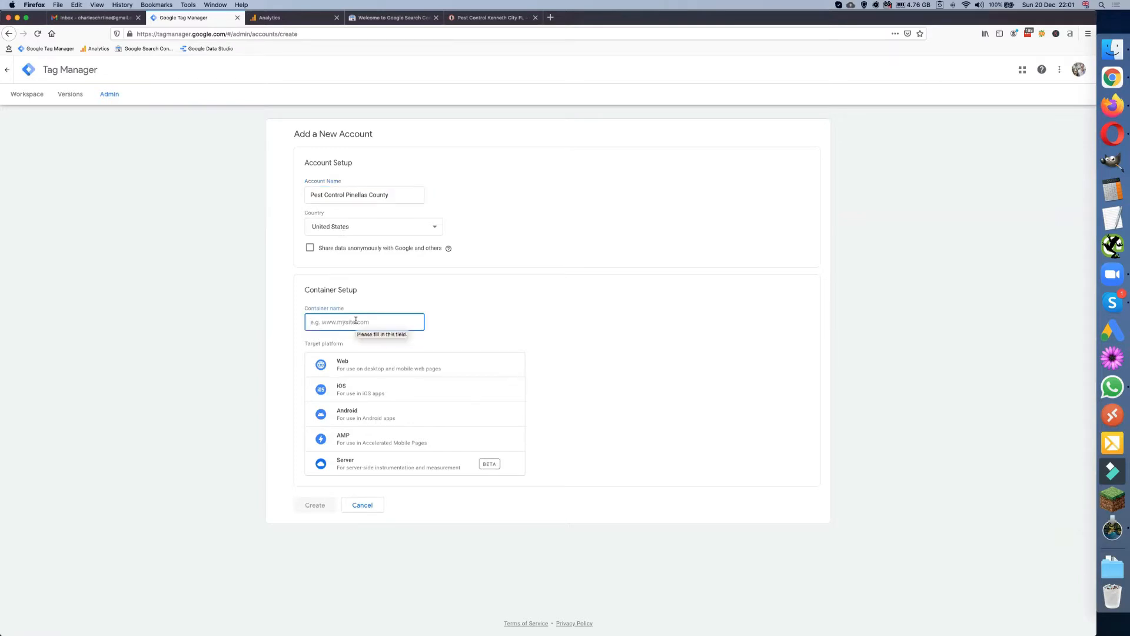
pyautogui.write('Pest Cont')
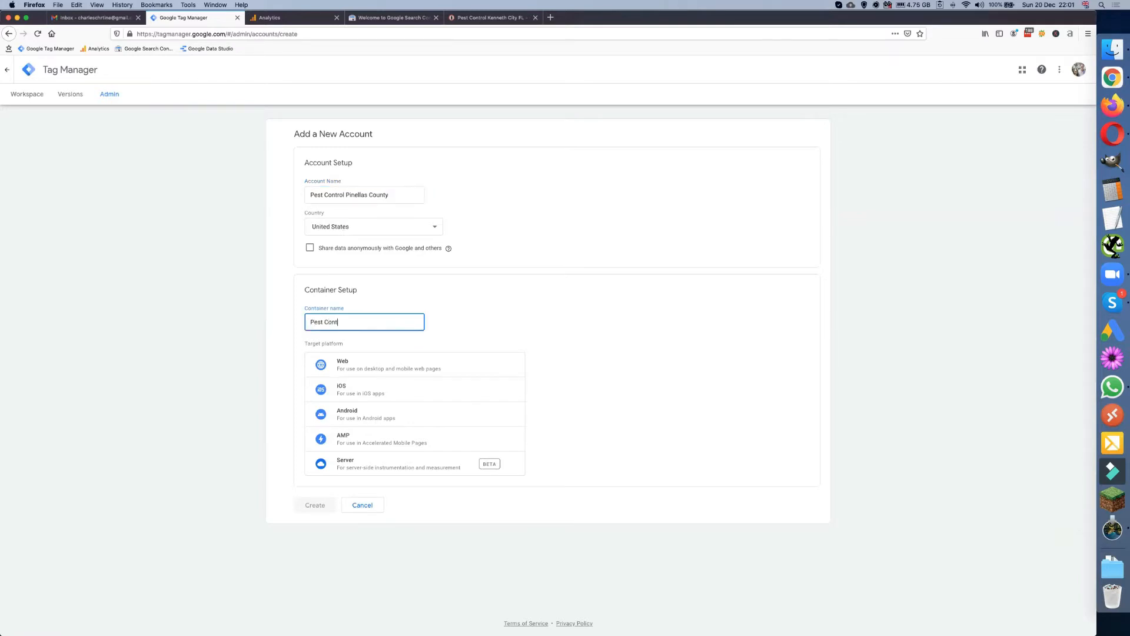
pyautogui.write('rol Pinellas County Container')
pyautogui.click(356, 370)
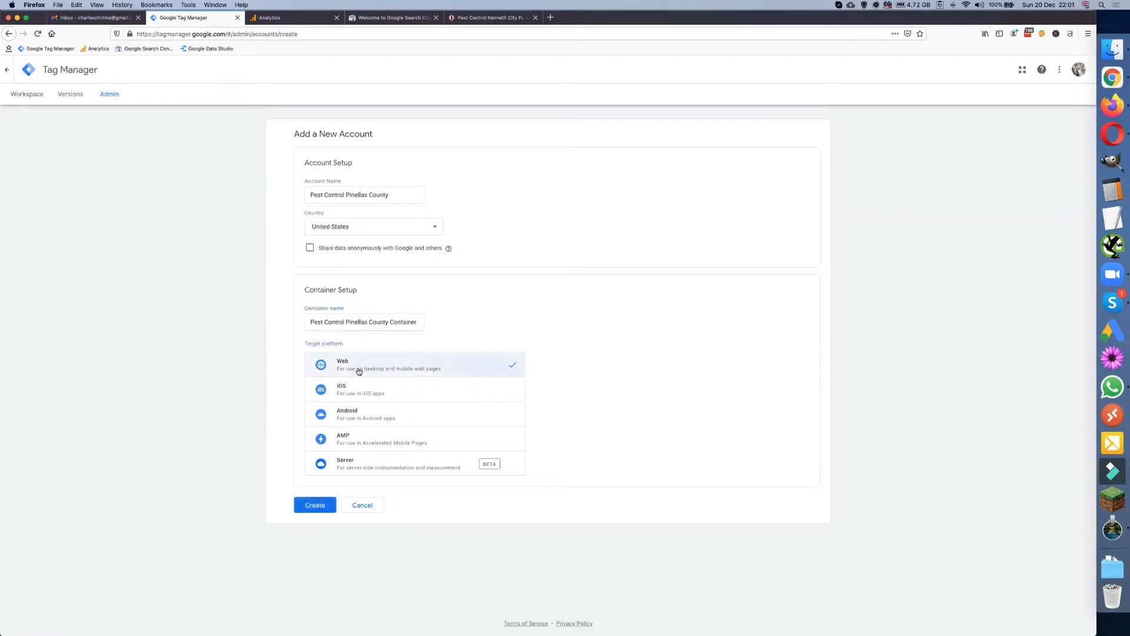
# Create the account, accepting the Terms of Service Agreement and the GDPR Data Processing Terms
pyautogui.click(314, 507)
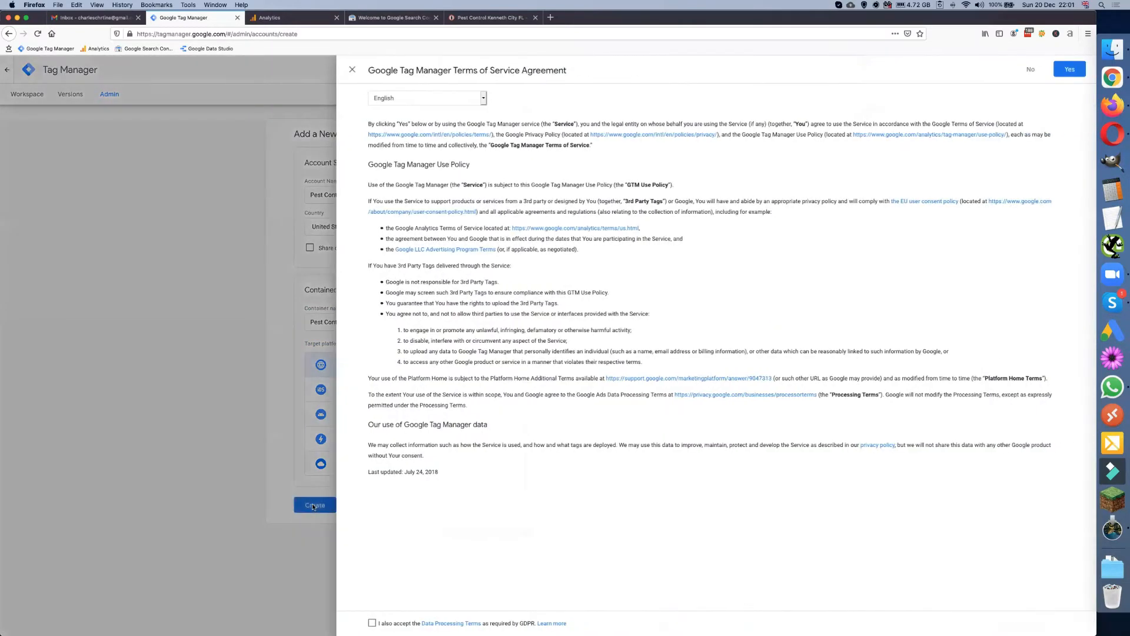
pyautogui.click(374, 623)
pyautogui.click(1068, 69)
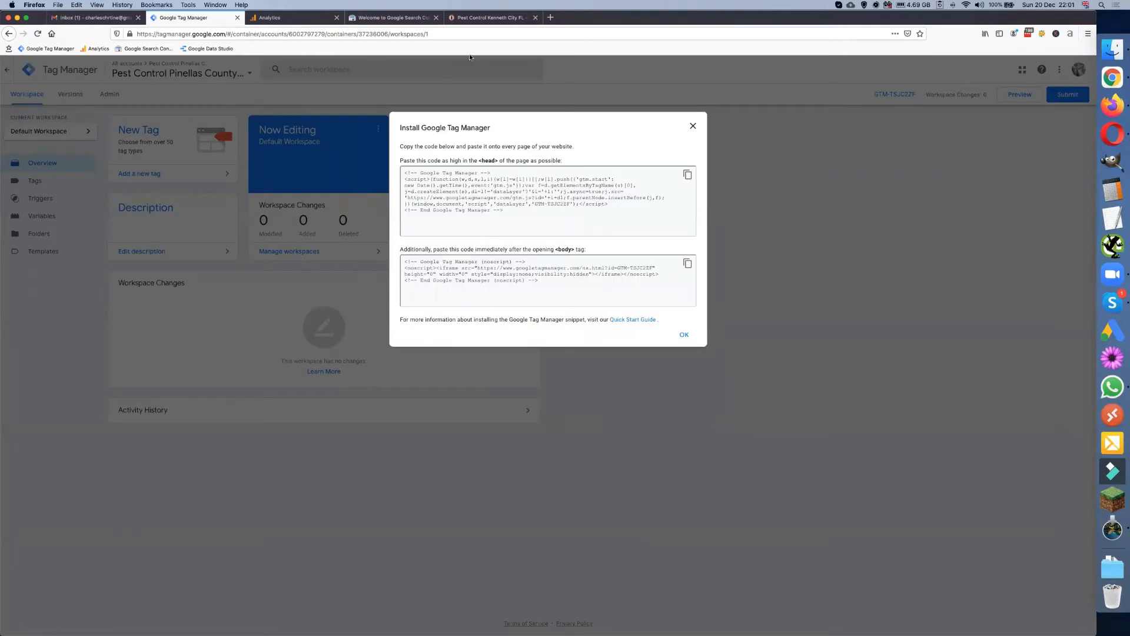
# Log in to the WordPress admin at pestcontrolpinellascounty.com/wp-admin with the prefilled credentials and confirm the administration email as correct
pyautogui.click(474, 18)
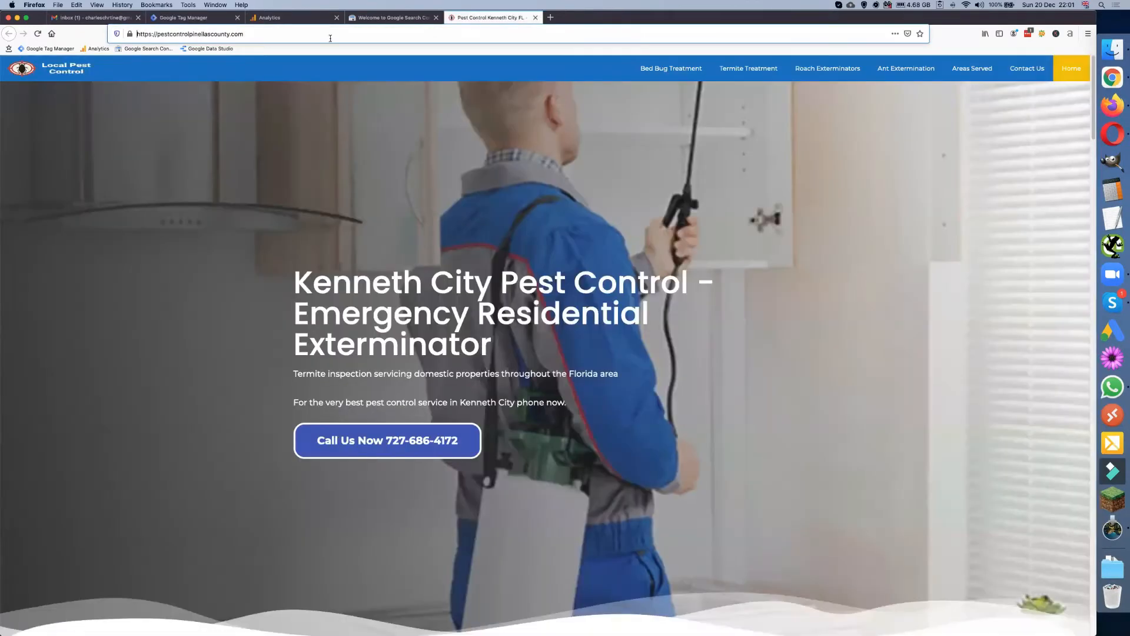
pyautogui.click(247, 34)
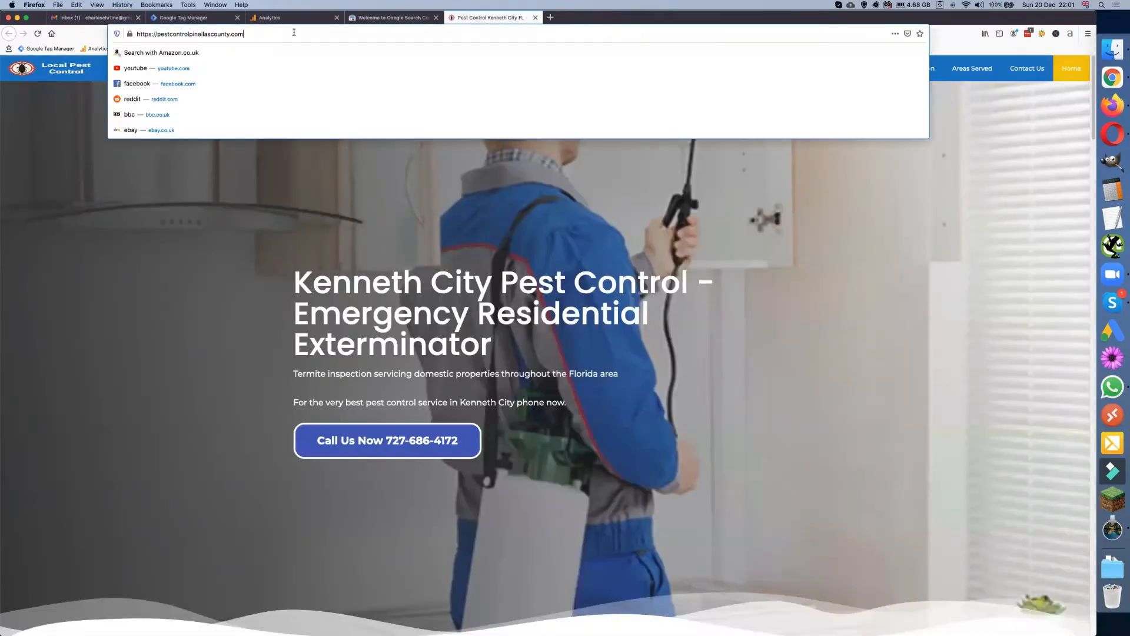
pyautogui.write('/wp-admin')
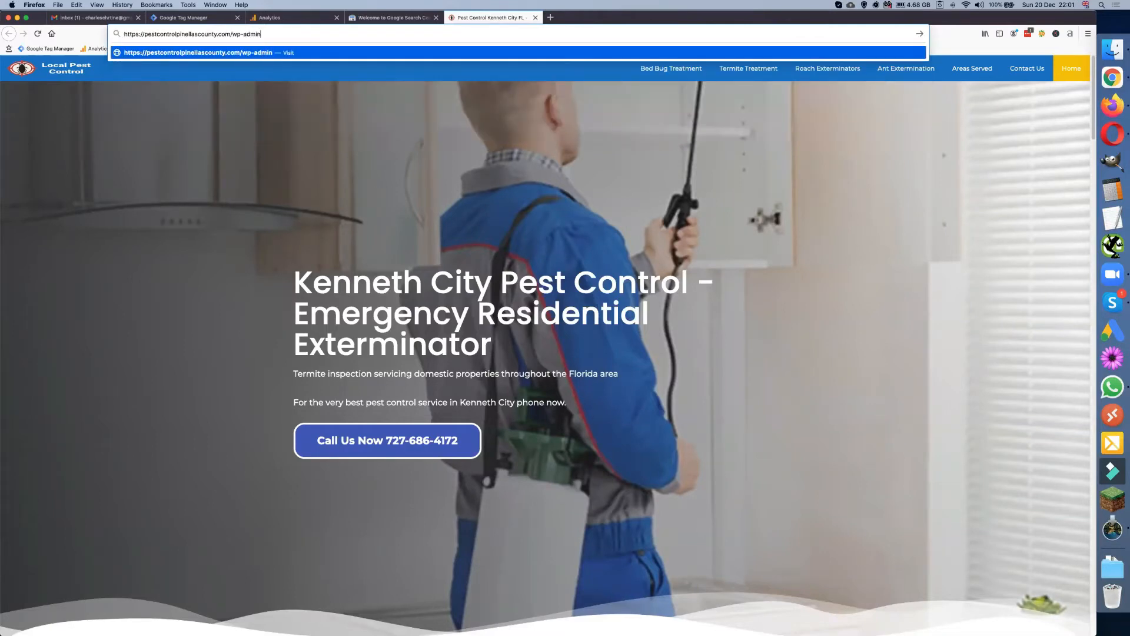
pyautogui.press('Return')
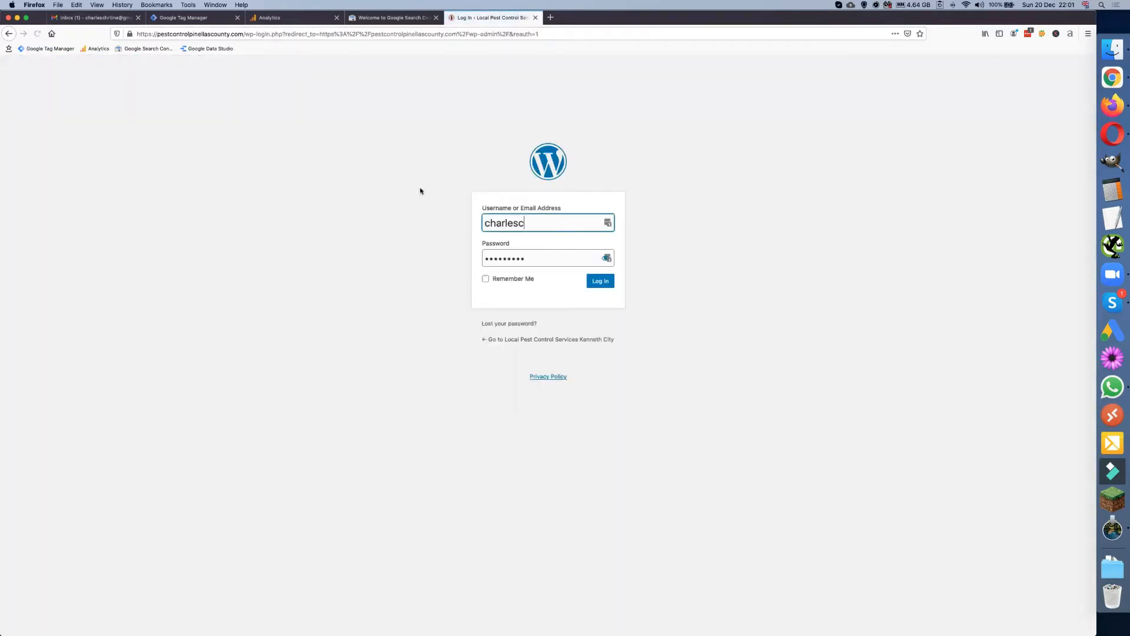
pyautogui.click(604, 282)
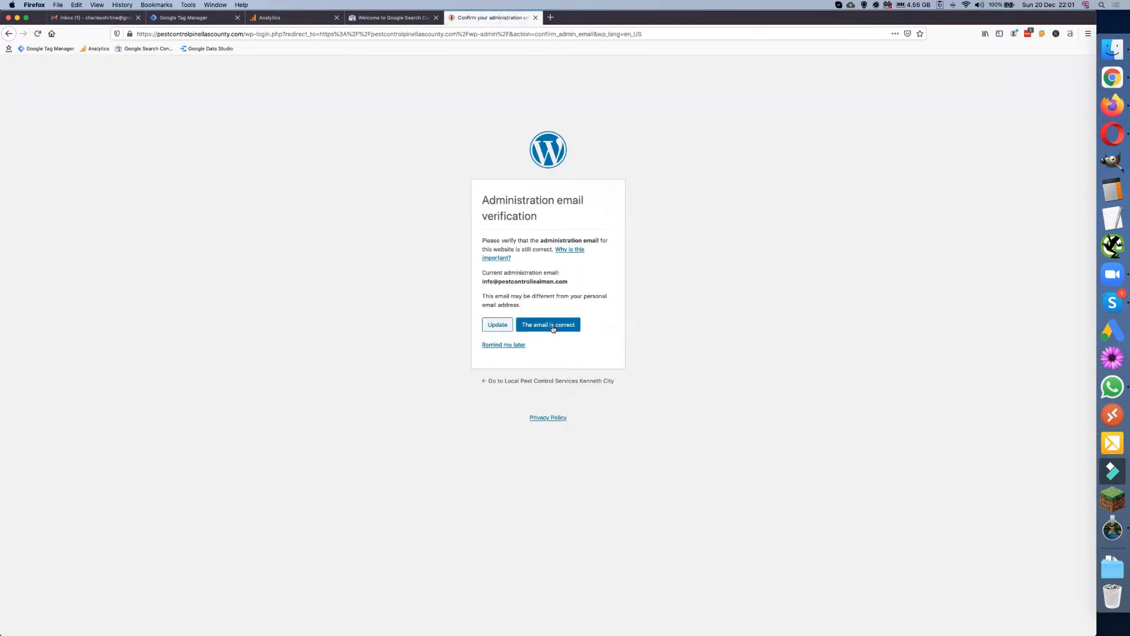
pyautogui.click(555, 328)
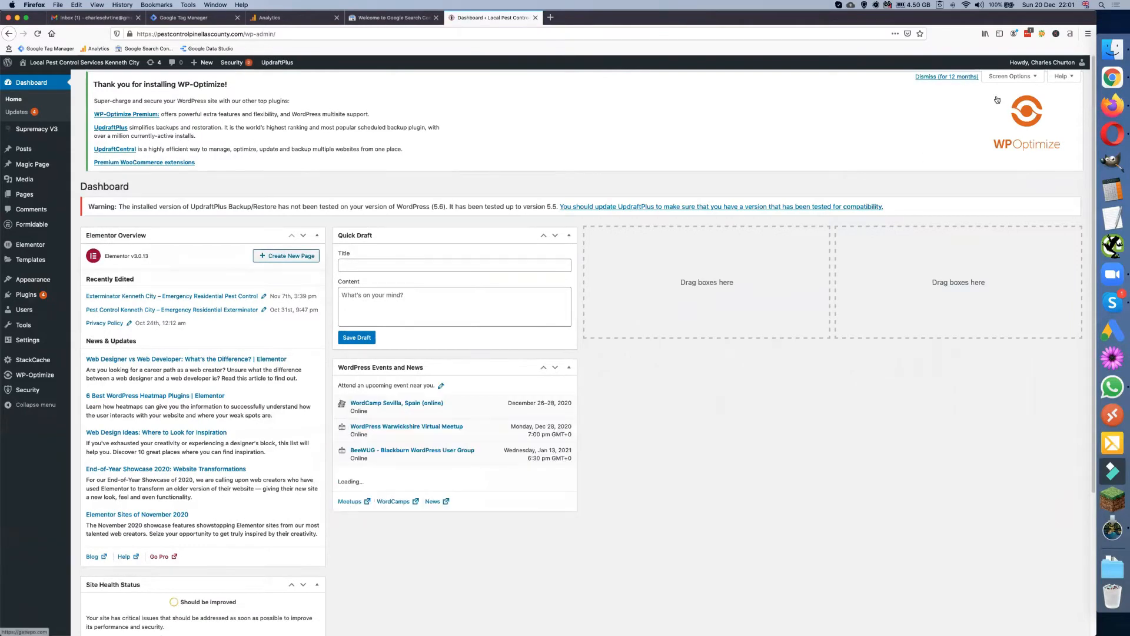
# Dismiss the WP-Optimize notice on the dashboard and update all plugins that have new versions available
pyautogui.click(946, 77)
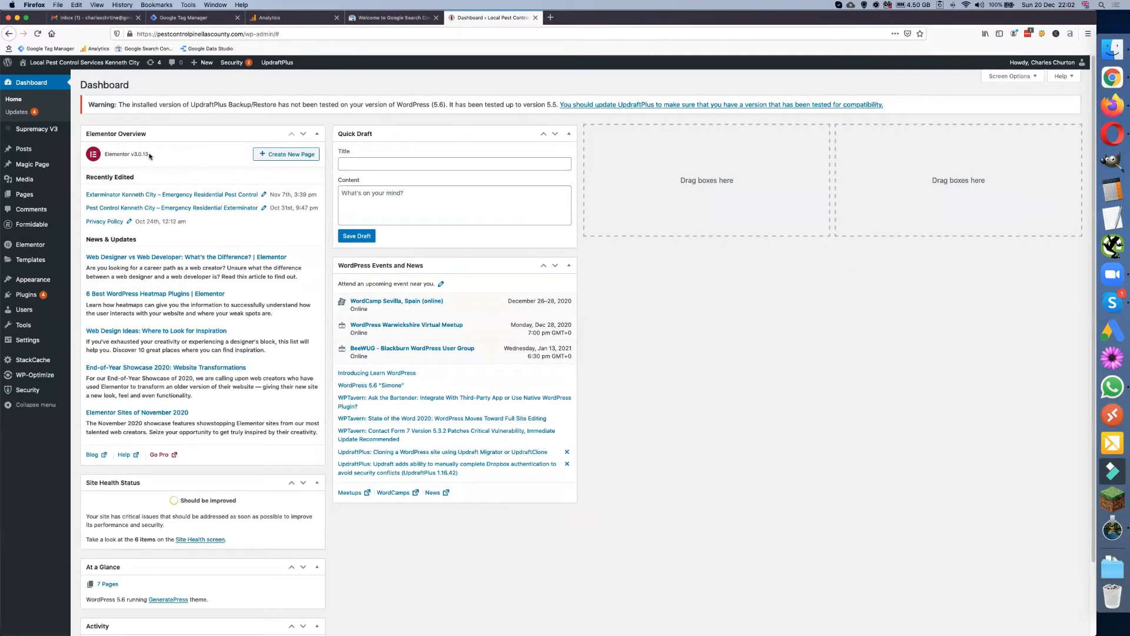
pyautogui.click(17, 112)
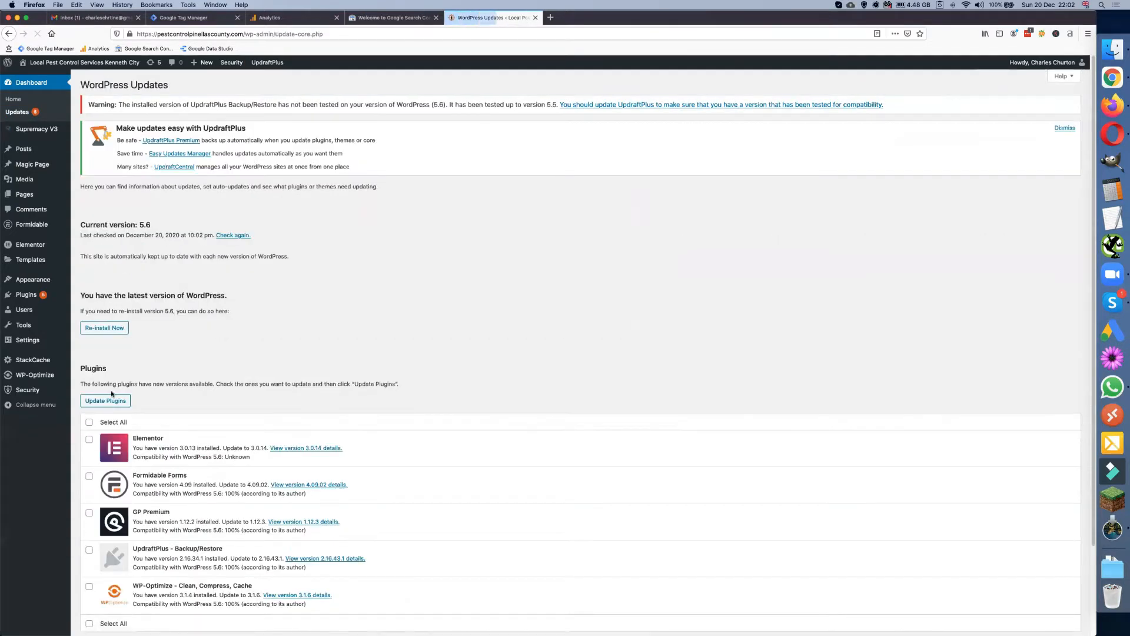
pyautogui.click(91, 422)
pyautogui.click(109, 402)
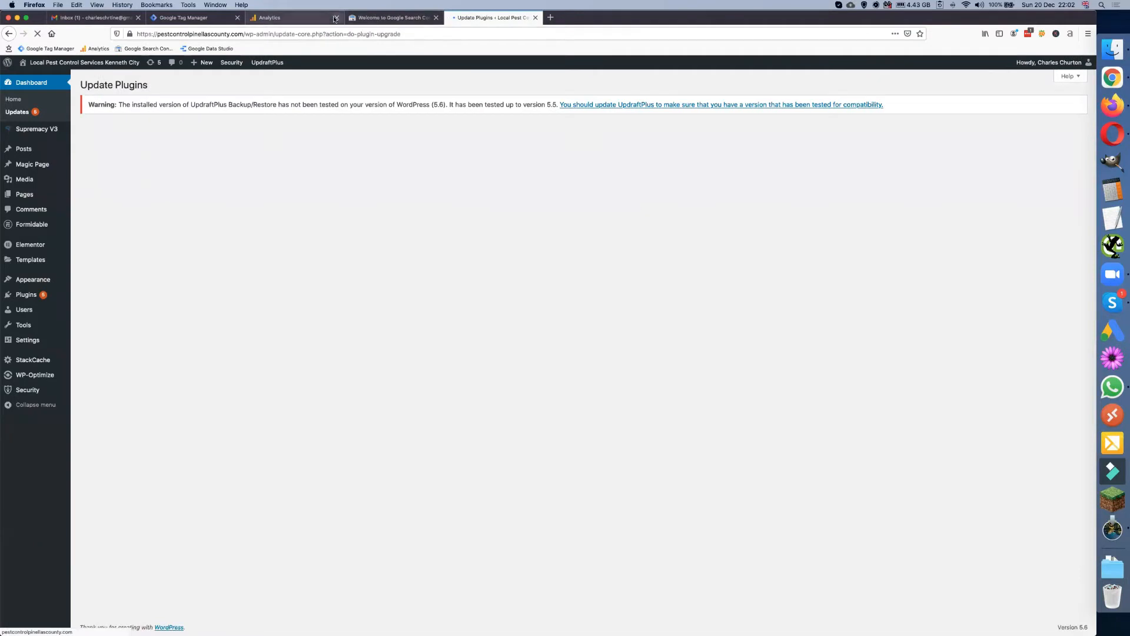
# Copy the Tag Manager head snippet and paste it as the Site-wide Head Code in WordPress's Head & Footer Code settings
pyautogui.click(219, 18)
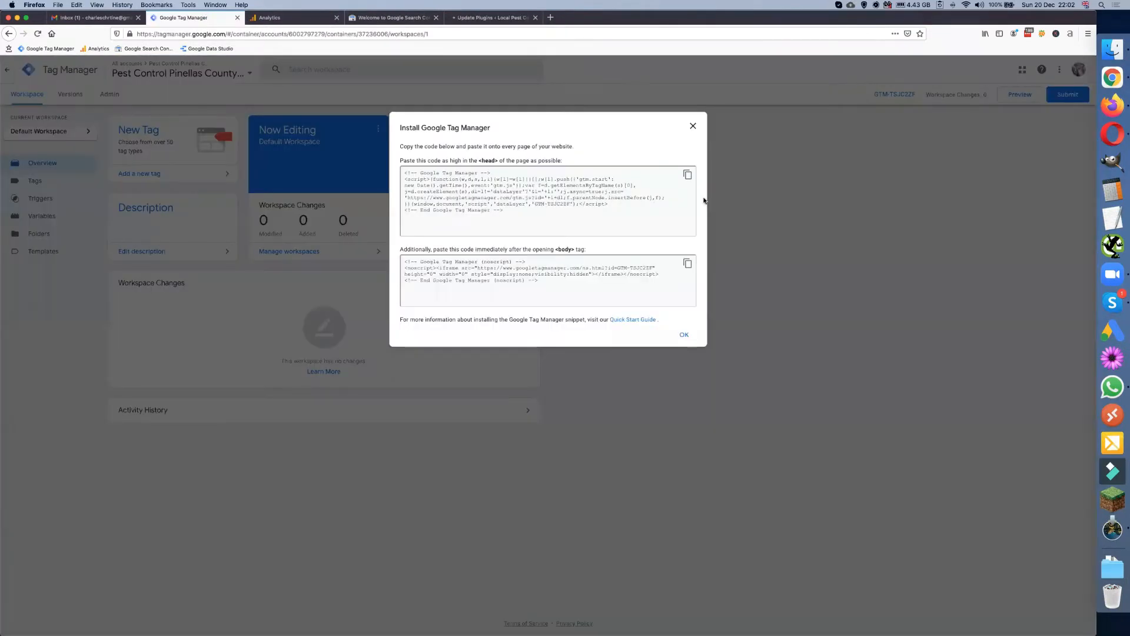
pyautogui.click(688, 175)
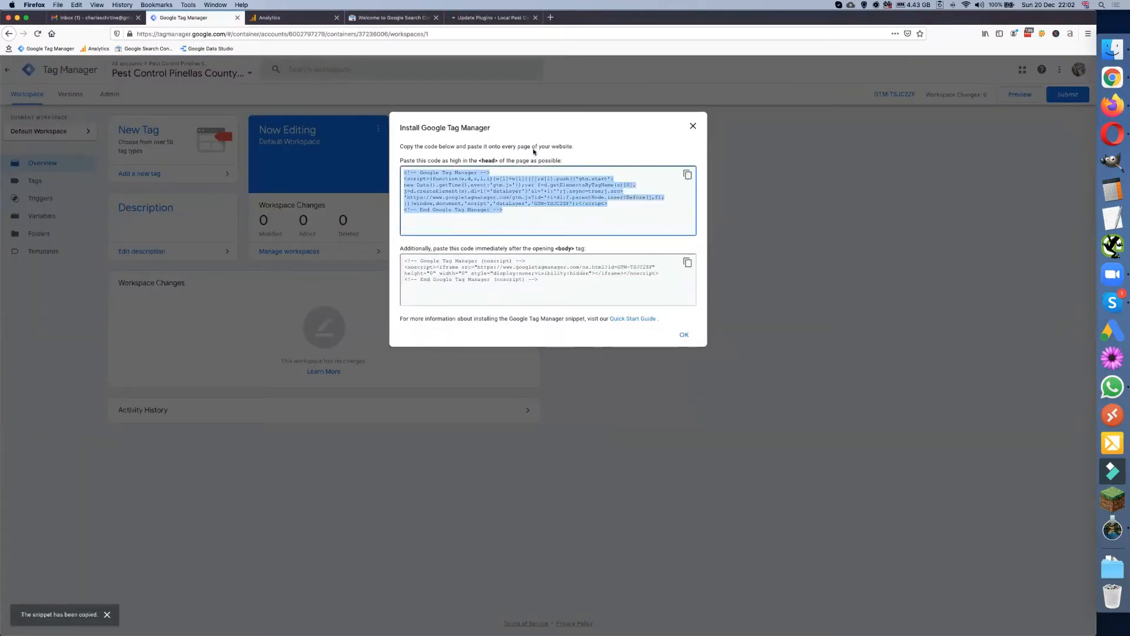
pyautogui.click(469, 18)
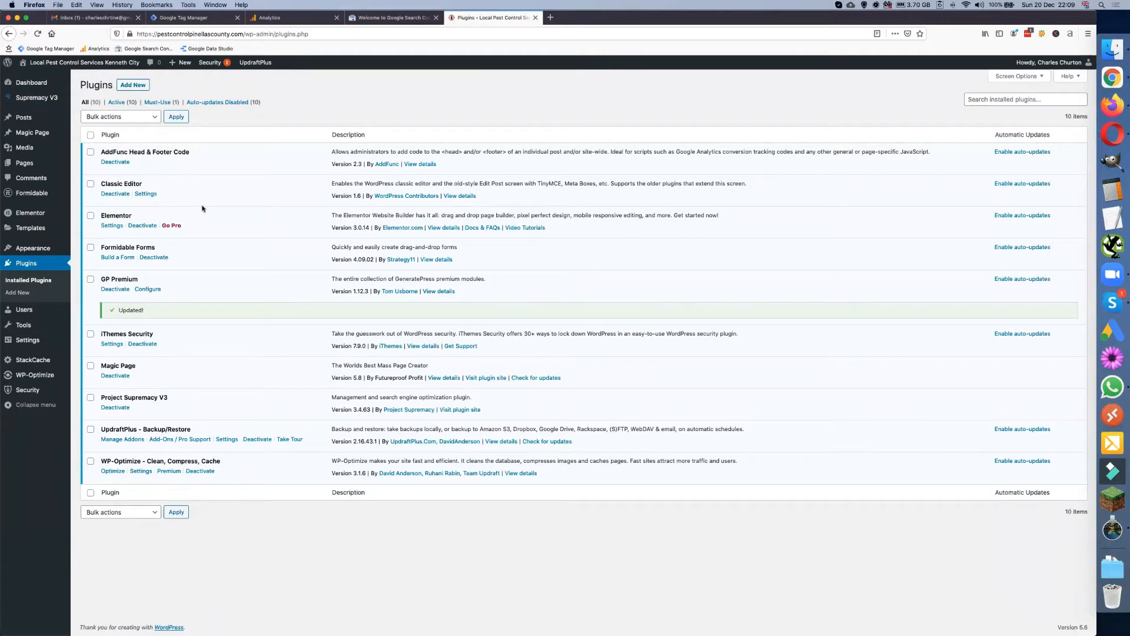
pyautogui.moveTo(35, 348)
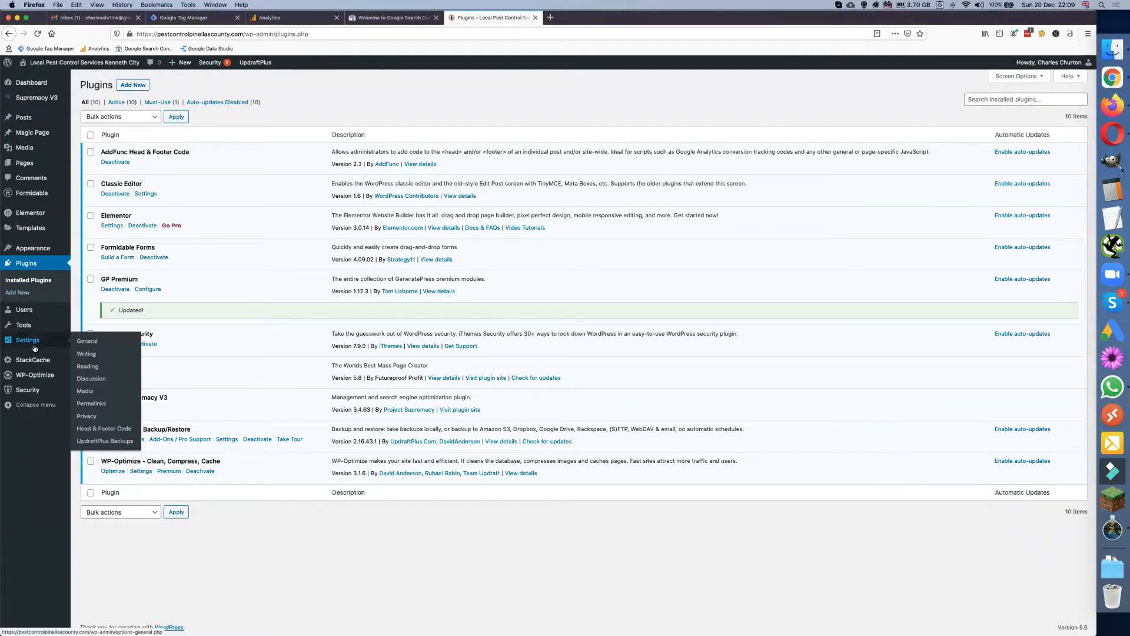
pyautogui.click(120, 430)
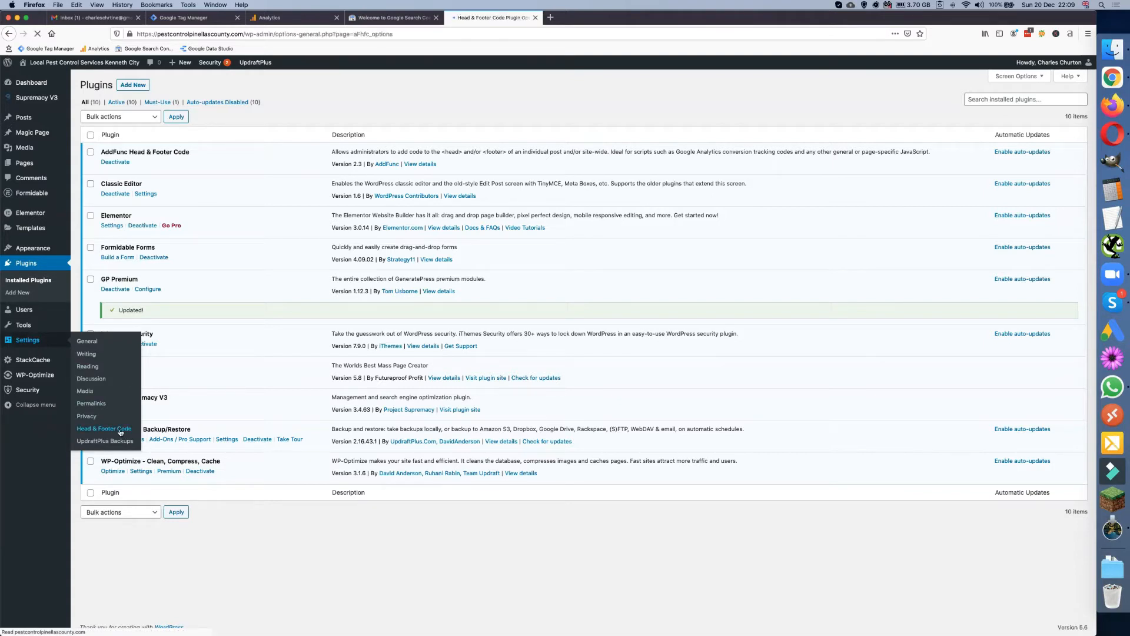
pyautogui.click(106, 133)
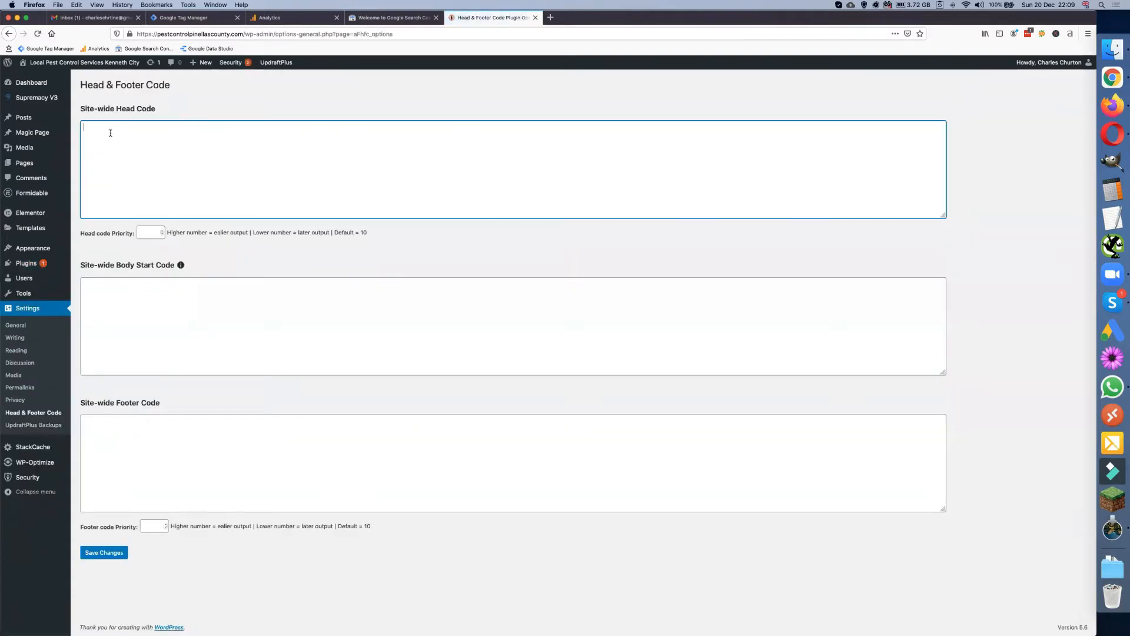
pyautogui.press('super+v')
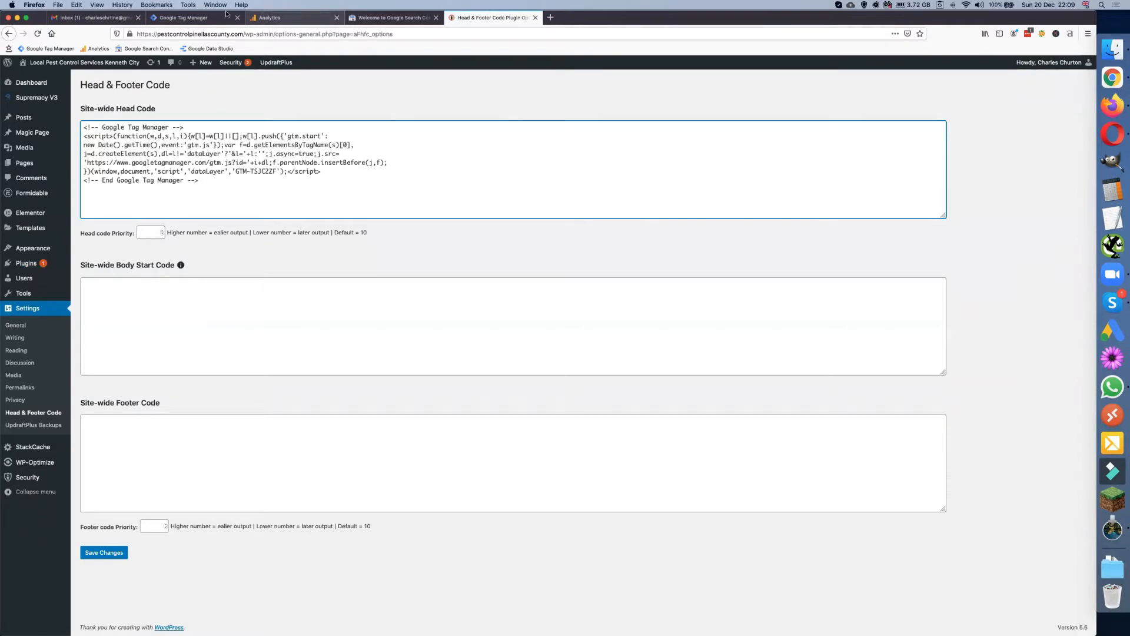
# Copy the Tag Manager noscript body snippet into WordPress's Site-wide Body Start Code and save the changes
pyautogui.click(183, 17)
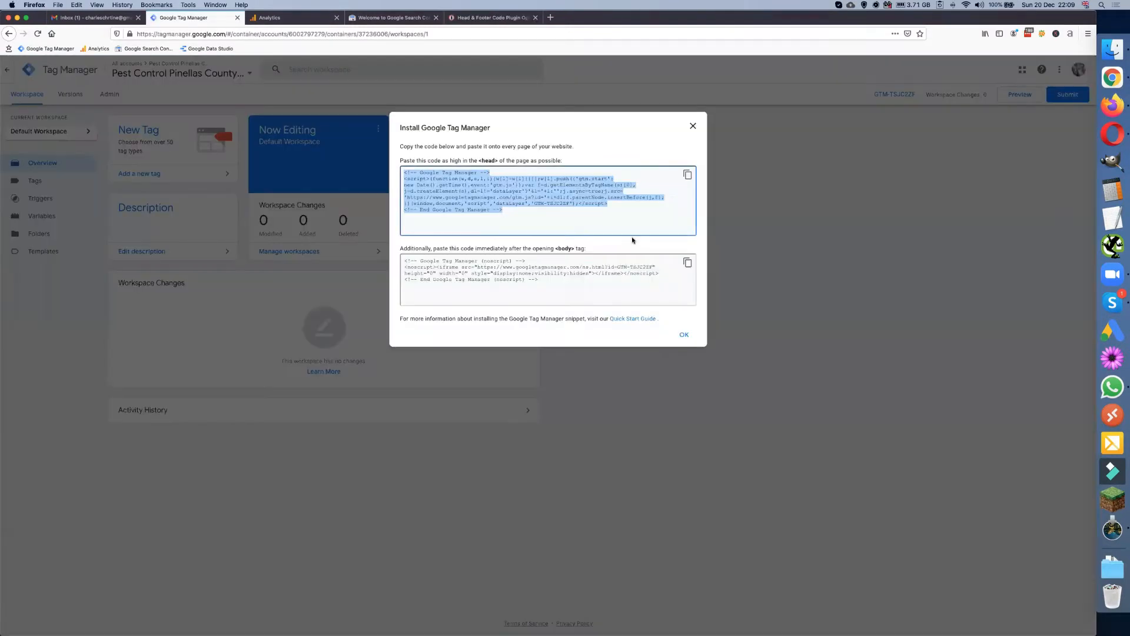
pyautogui.click(687, 263)
pyautogui.click(468, 18)
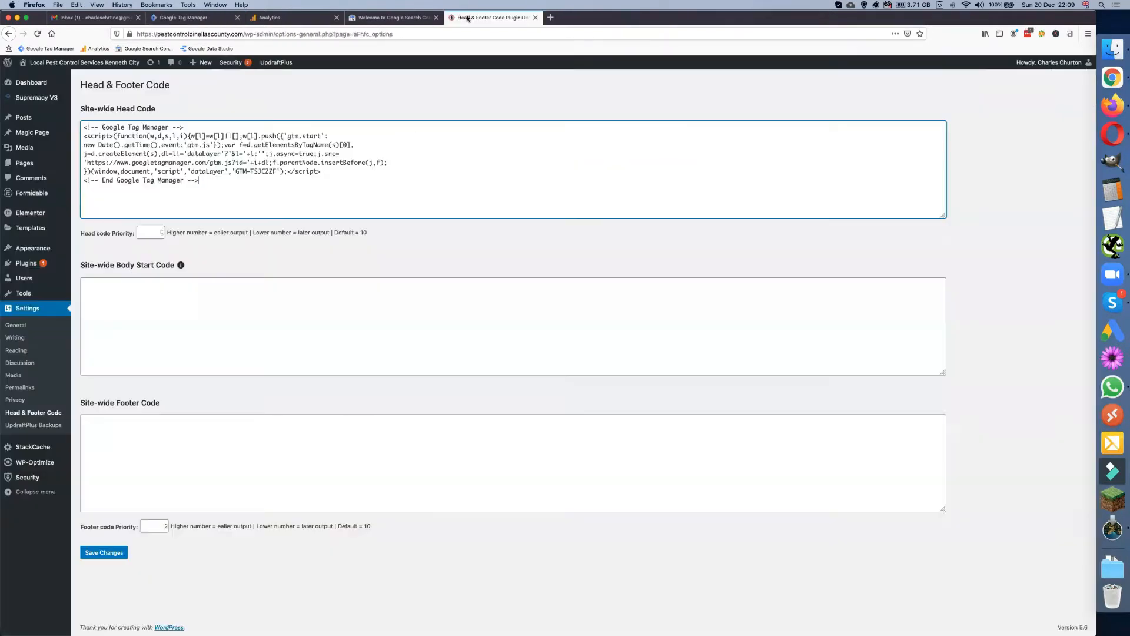
pyautogui.click(131, 313)
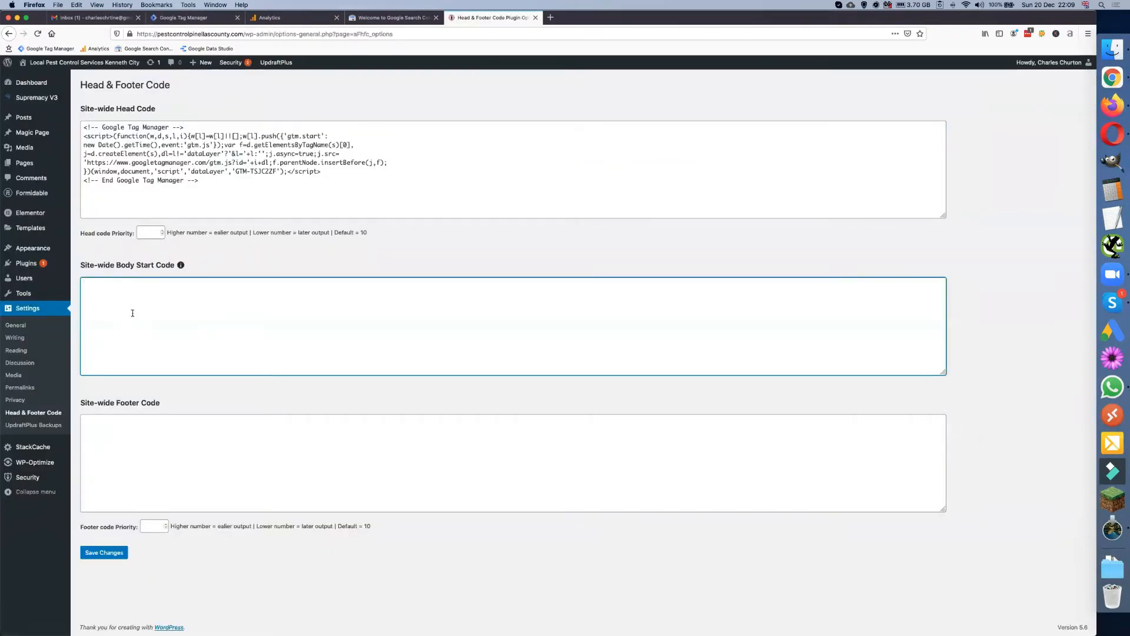
pyautogui.press('super+v')
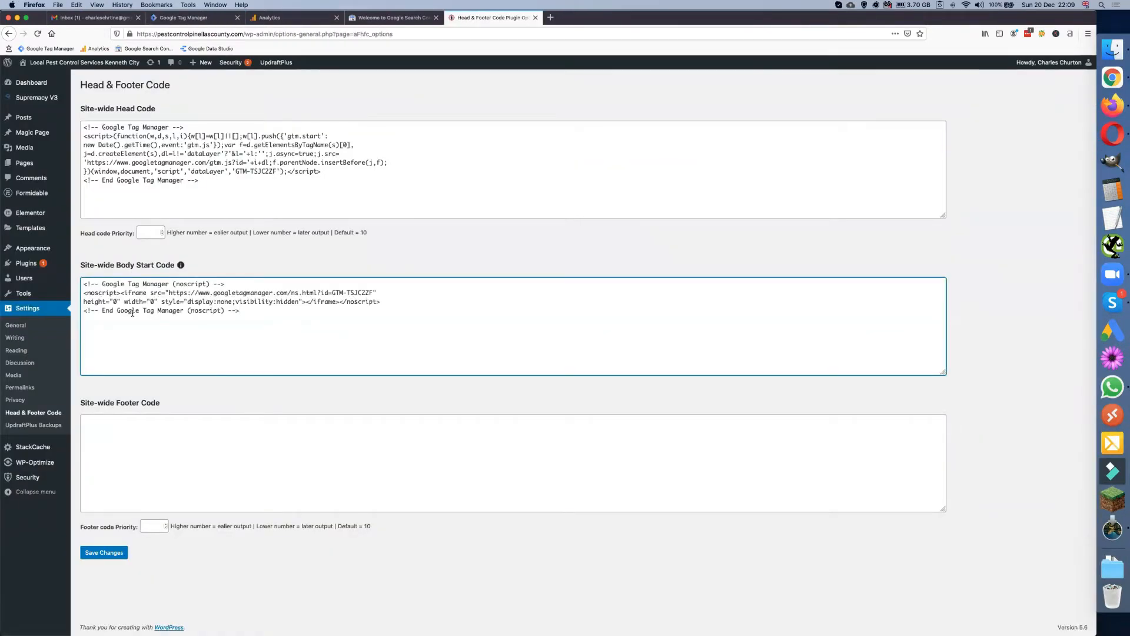
pyautogui.click(116, 553)
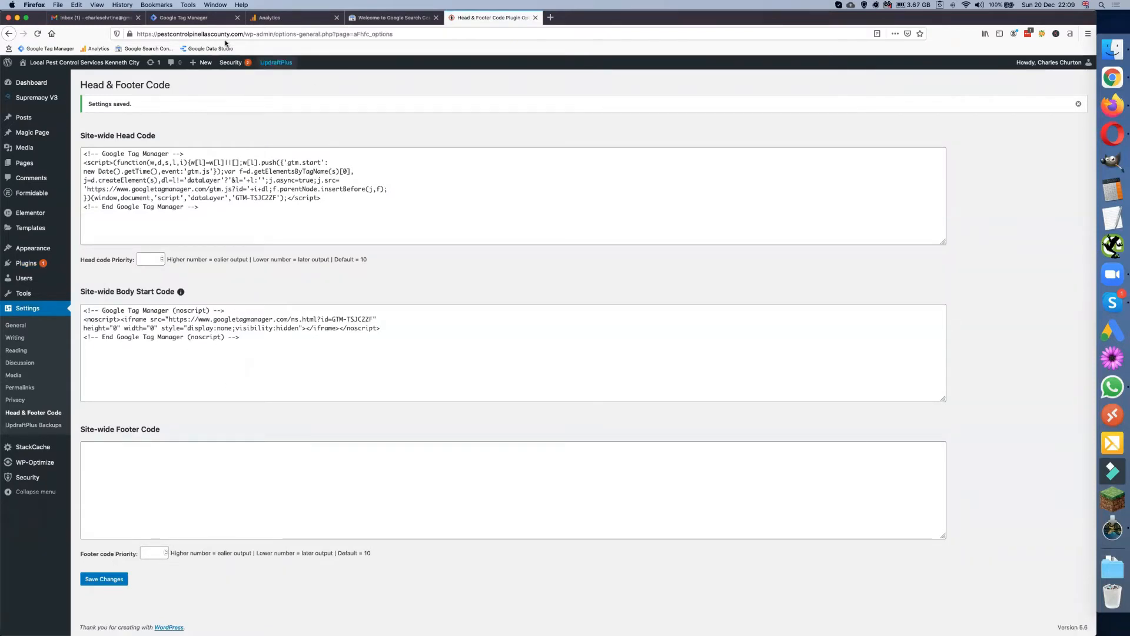
# Start the free Google Analytics setup, name the account "Pest Control Pinellas County", and continue to the property setup
pyautogui.click(270, 19)
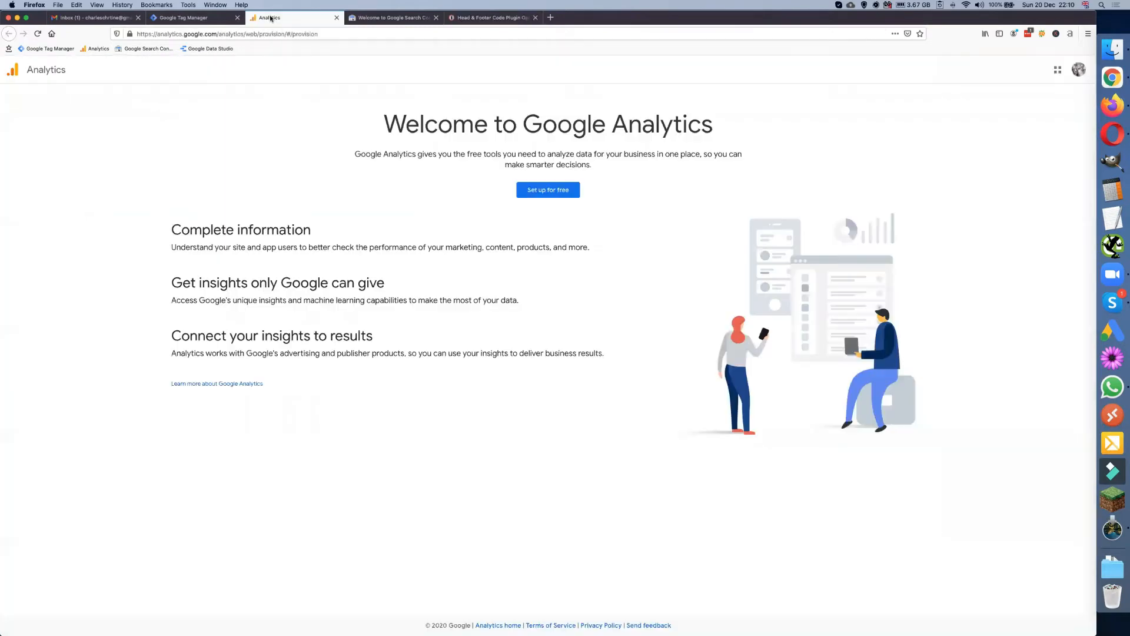
pyautogui.click(549, 191)
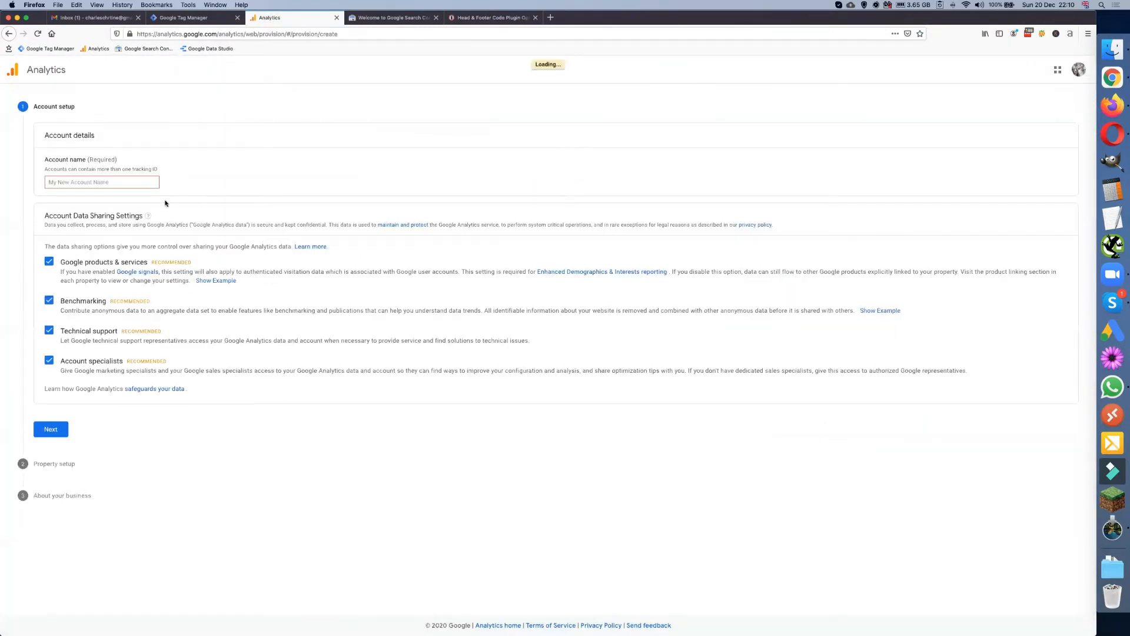
pyautogui.click(110, 182)
pyautogui.write('p')
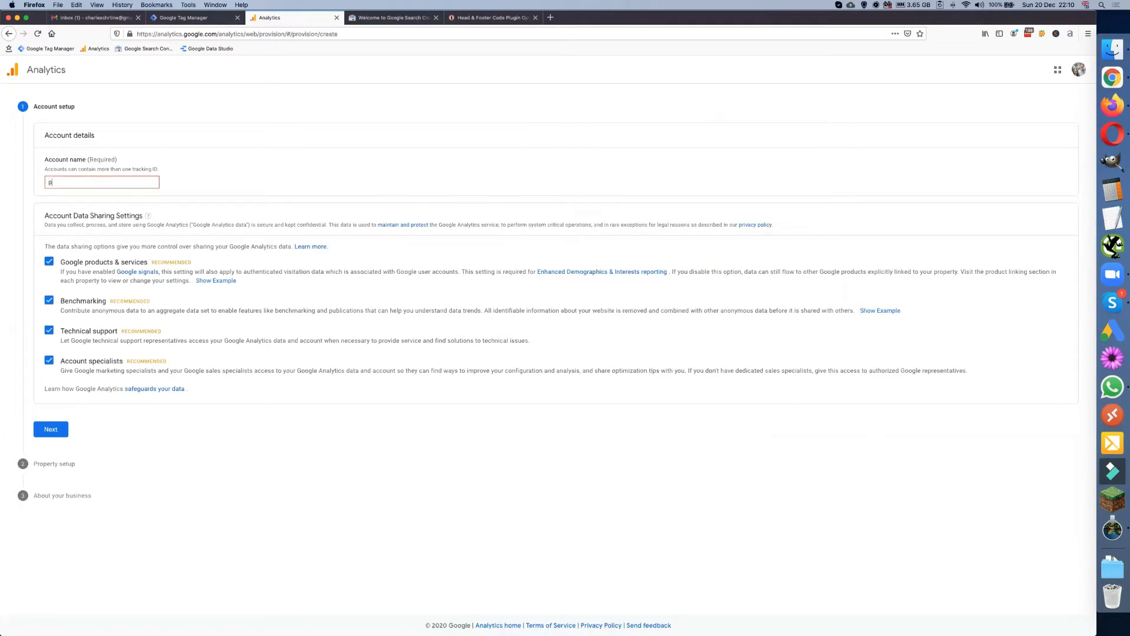
pyautogui.write('est Control Pinellas County')
pyautogui.press('BackSpace')
pyautogui.write('P')
pyautogui.click(53, 432)
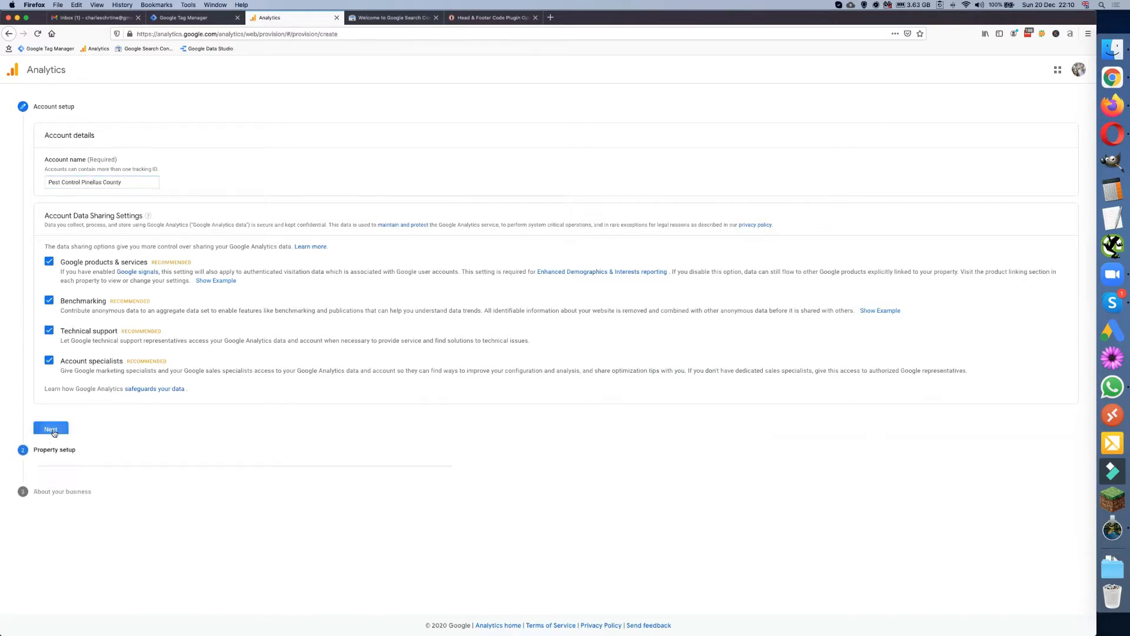
# Name the property "Pest Control Pinellas County" and enable creating a Universal Analytics property in the advanced options
pyautogui.click(81, 233)
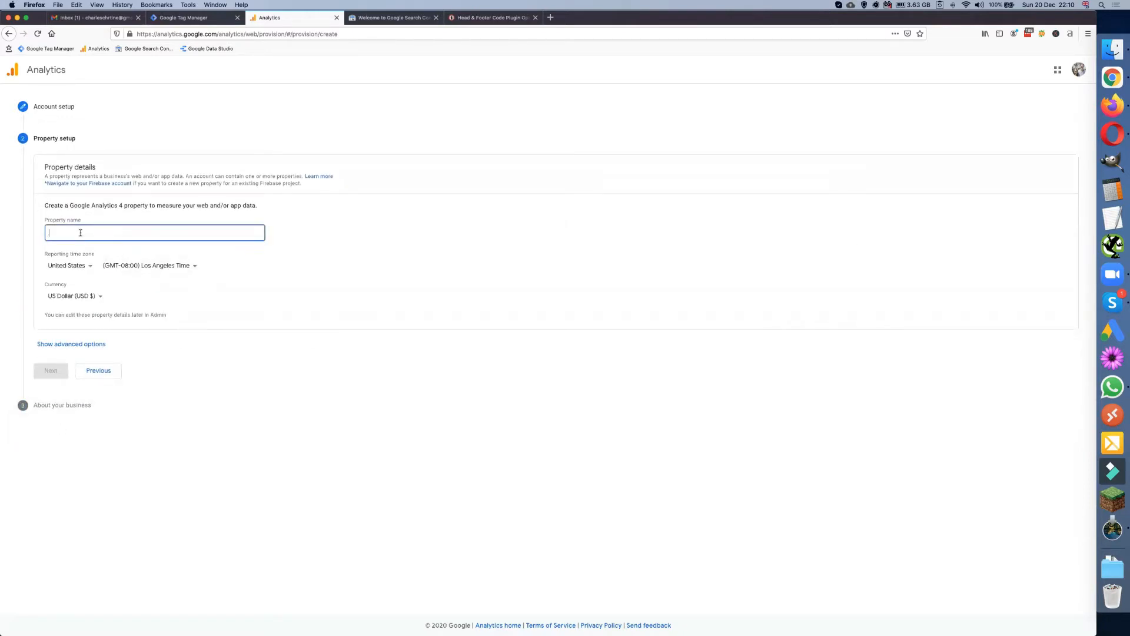
pyautogui.write('Pest Control Pinellas County')
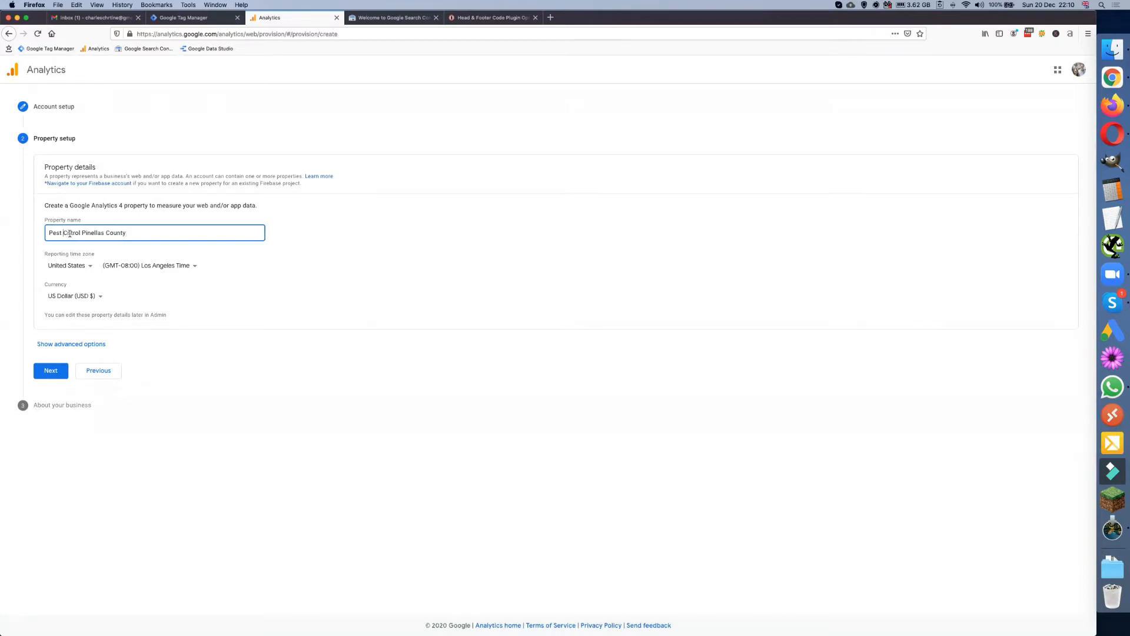
pyautogui.write('o')
pyautogui.click(83, 346)
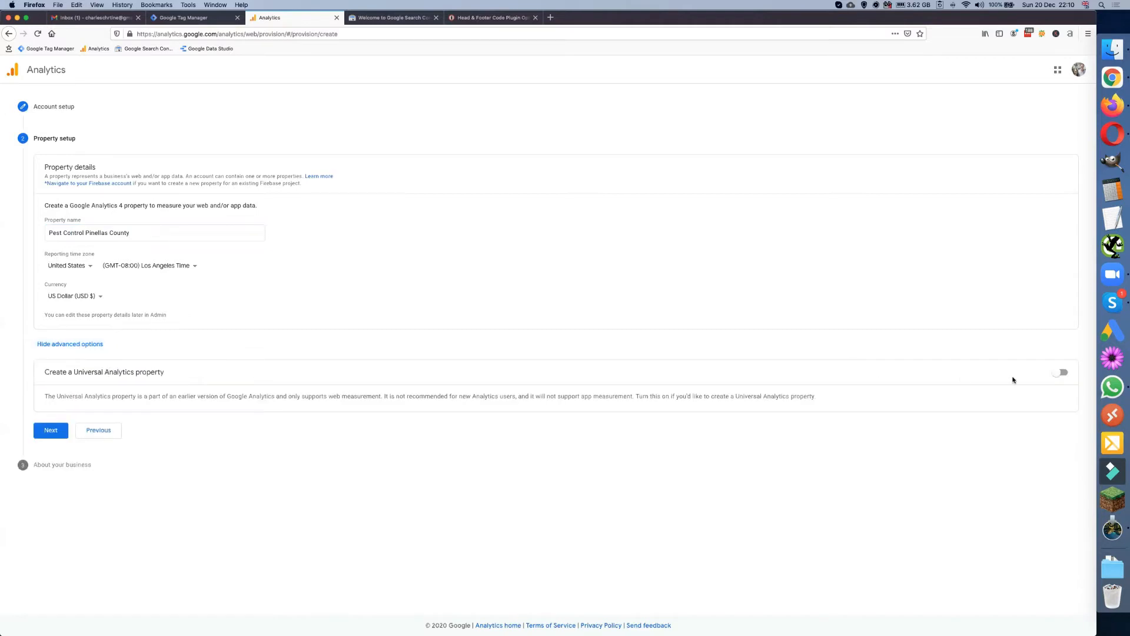
pyautogui.click(1058, 373)
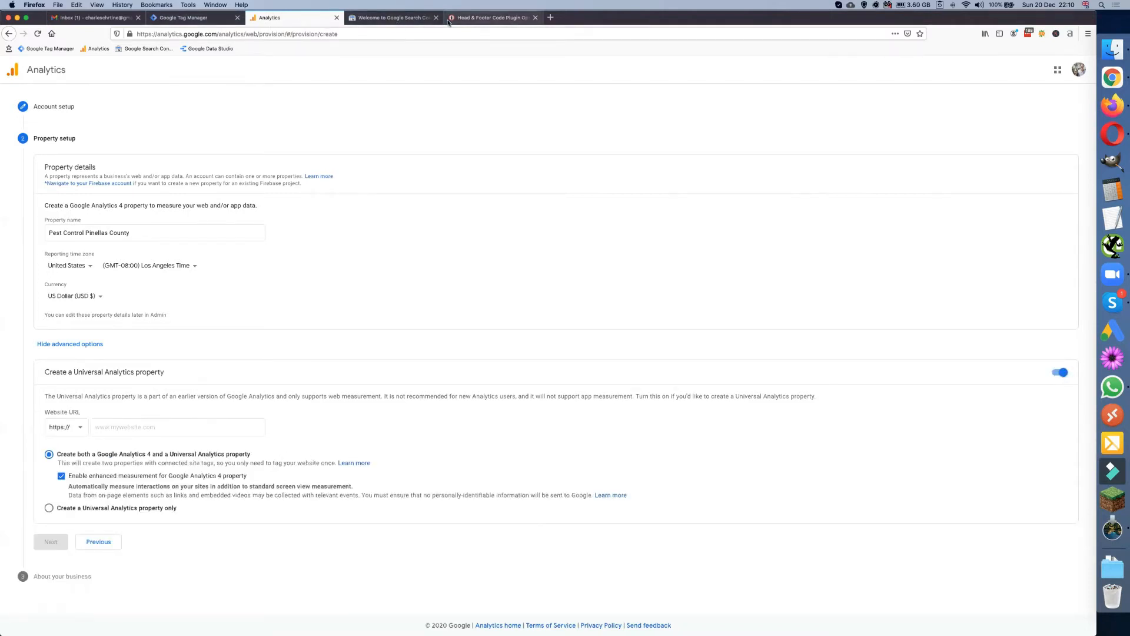
# Copy the domain pestcontrolpinellascounty.com from the WordPress address, enter it as the property's website URL, and continue to the business information
pyautogui.click(475, 19)
pyautogui.doubleClick(188, 34)
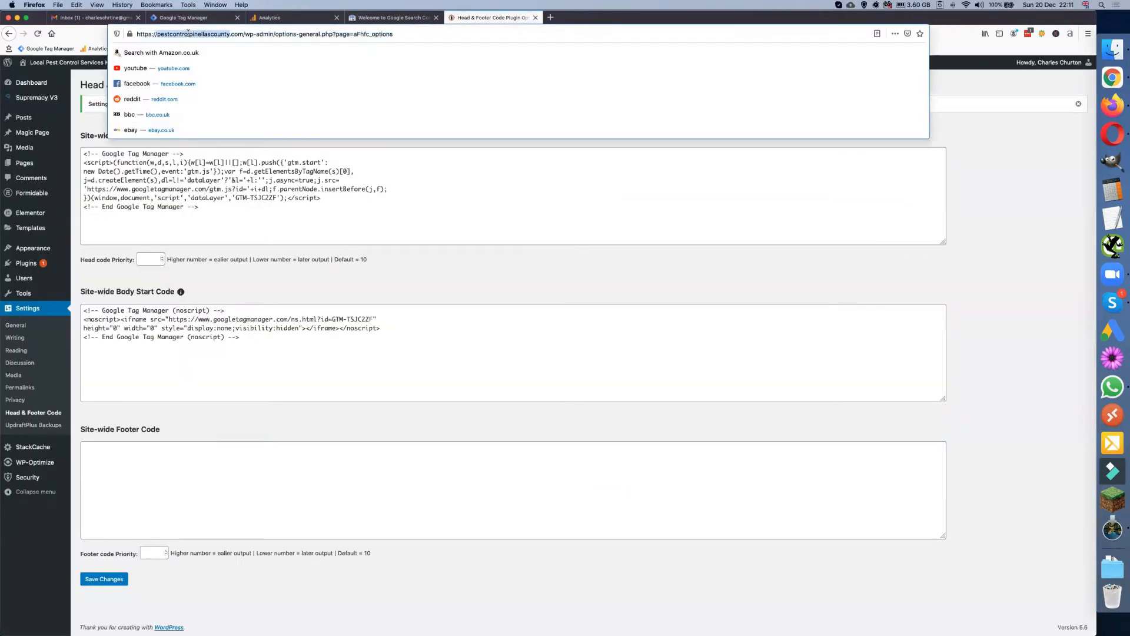
pyautogui.click(157, 35)
pyautogui.moveTo(157, 35); pyautogui.dragTo(243, 34)
pyautogui.click(280, 19)
pyautogui.click(125, 425)
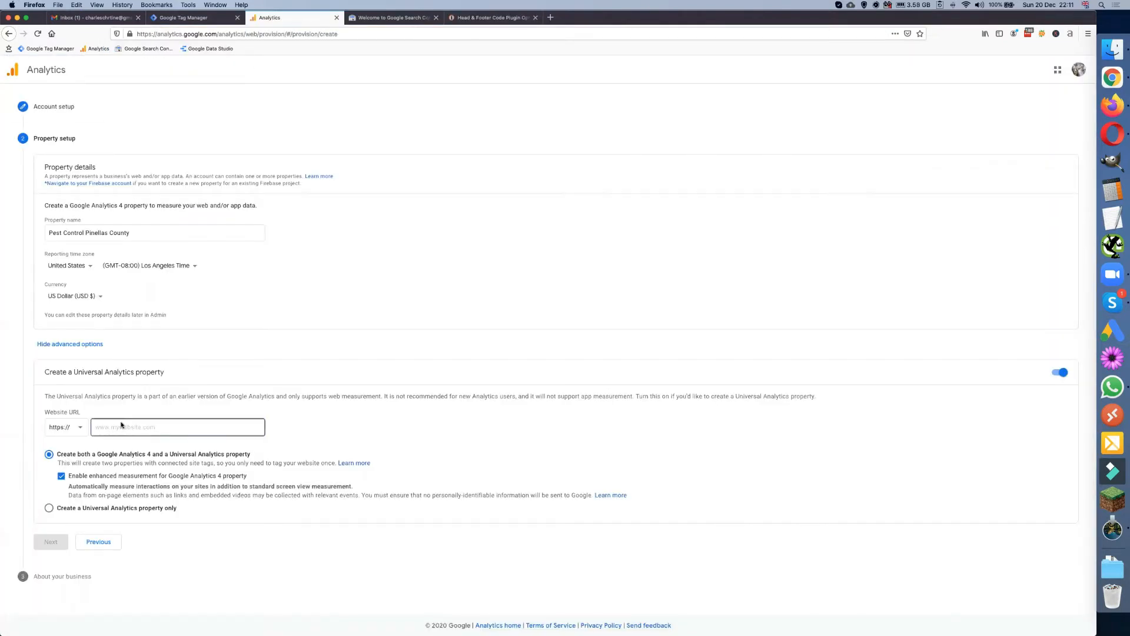
pyautogui.press('super+v')
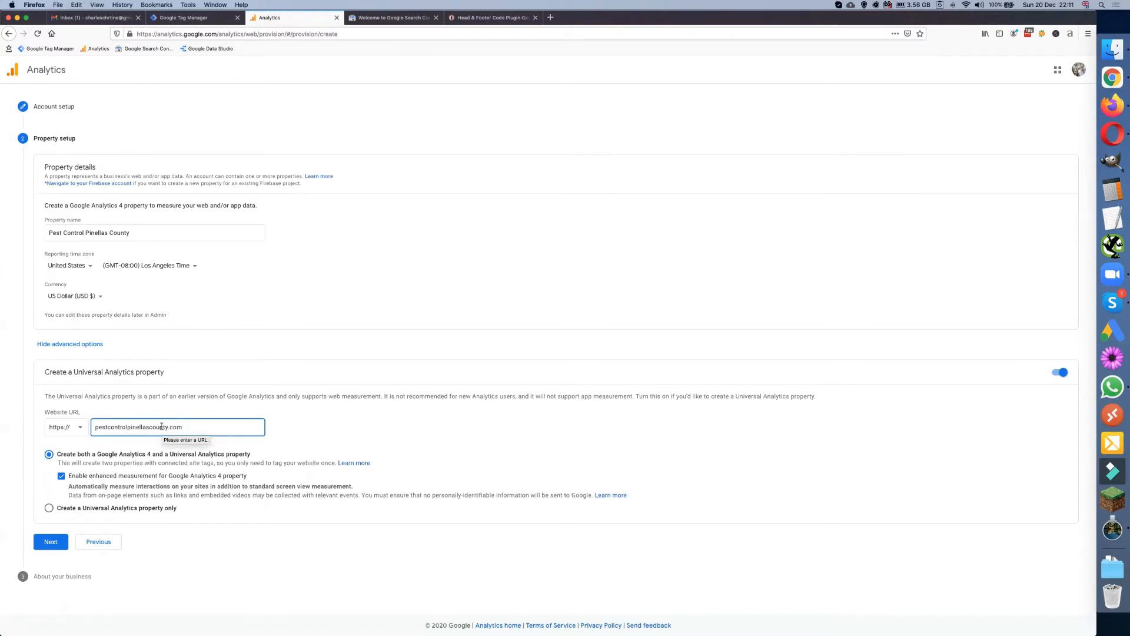
pyautogui.click(53, 543)
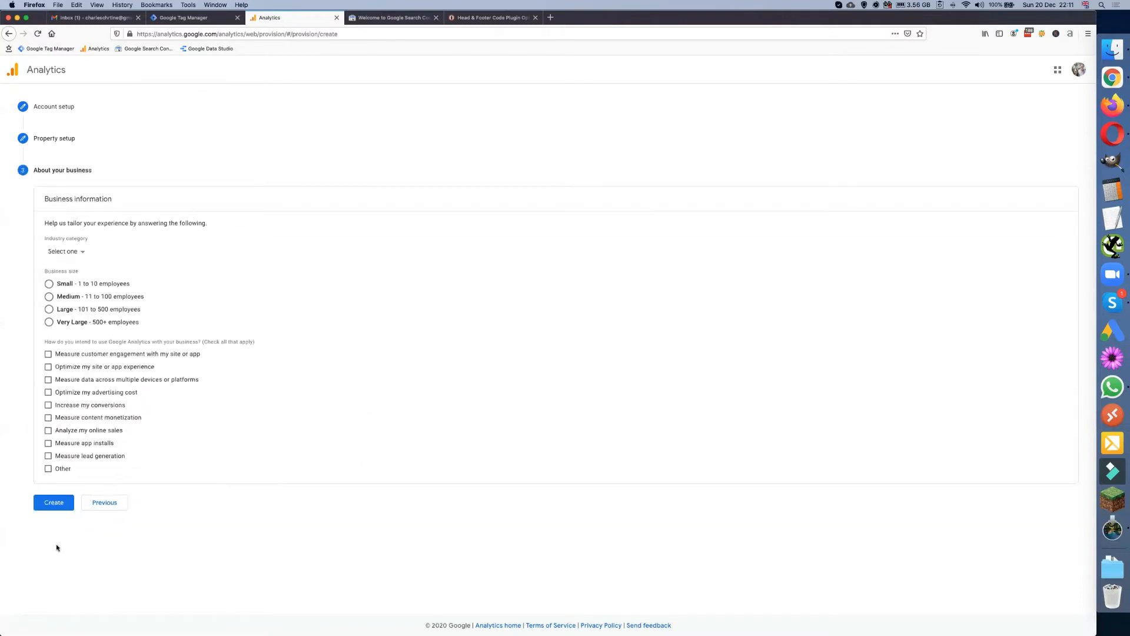
# Set the industry category to Home & Garden, the business size to Small, and the intended use to measuring customer engagement
pyautogui.click(77, 253)
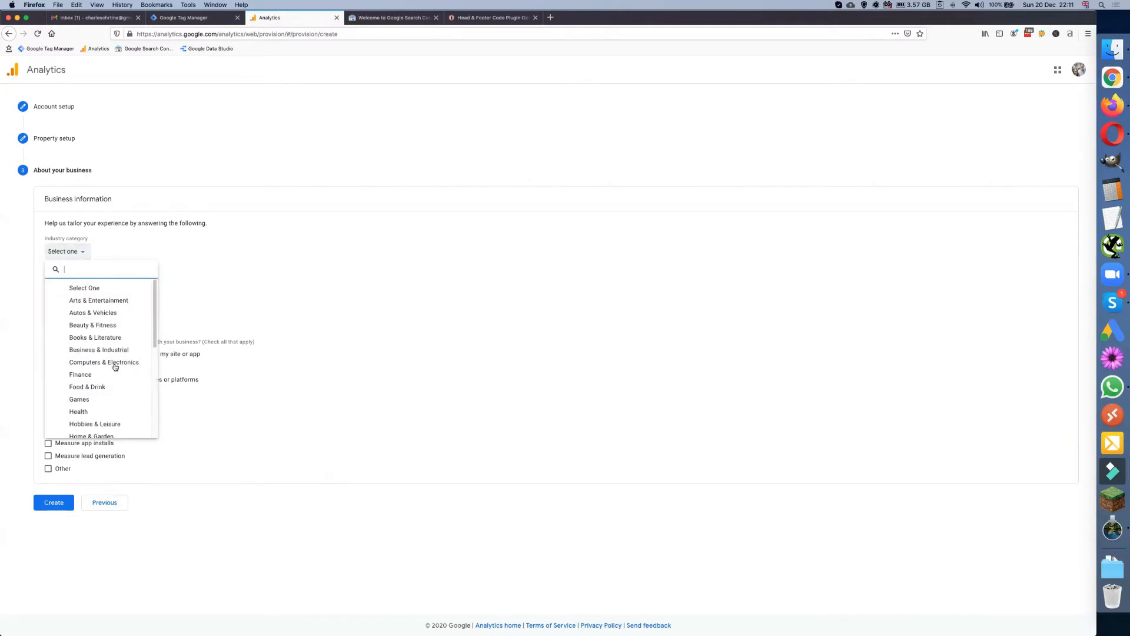
pyautogui.scroll(-2, 116, 398)
pyautogui.click(98, 416)
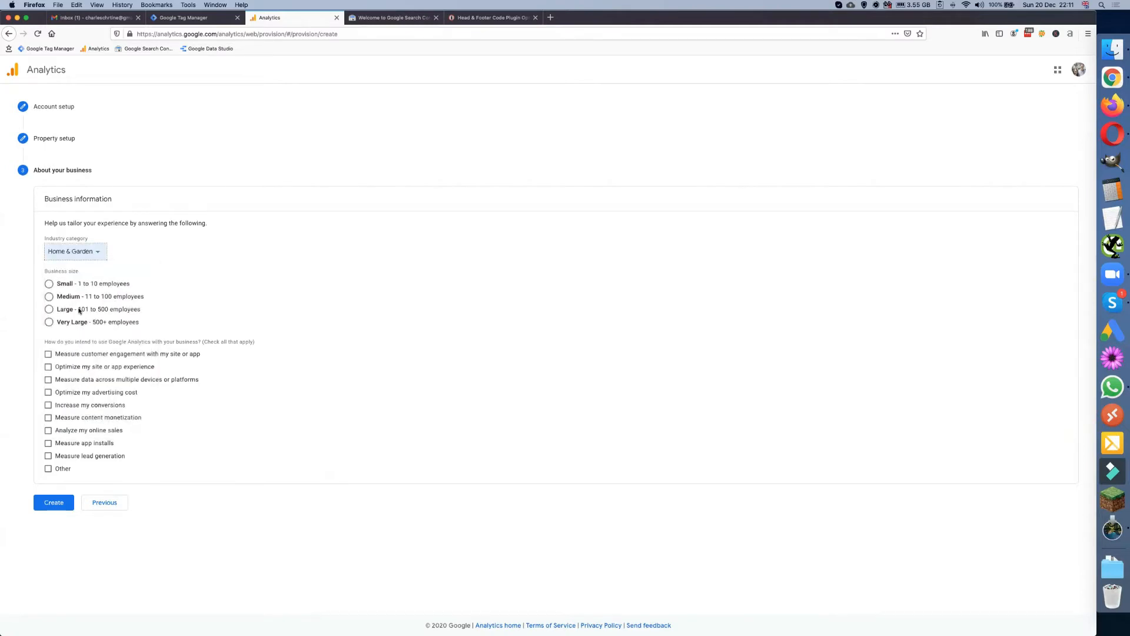
pyautogui.click(57, 285)
pyautogui.click(48, 354)
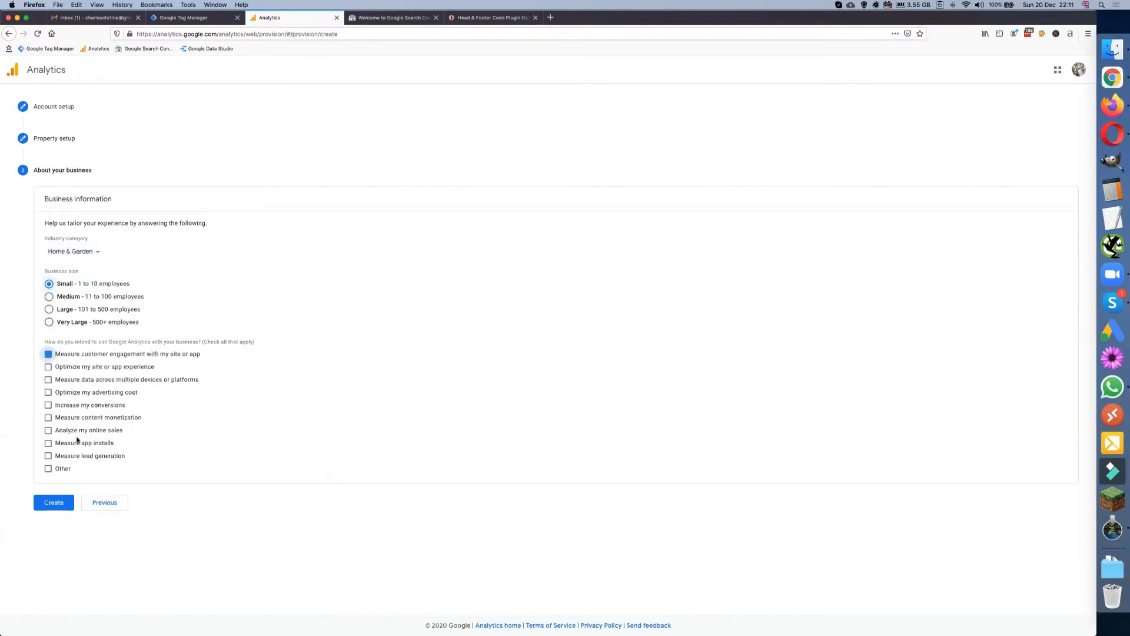
# Create the Analytics account, accepting the Data Processing Terms and the Measurement Controller-Controller Data Protection Terms
pyautogui.click(54, 504)
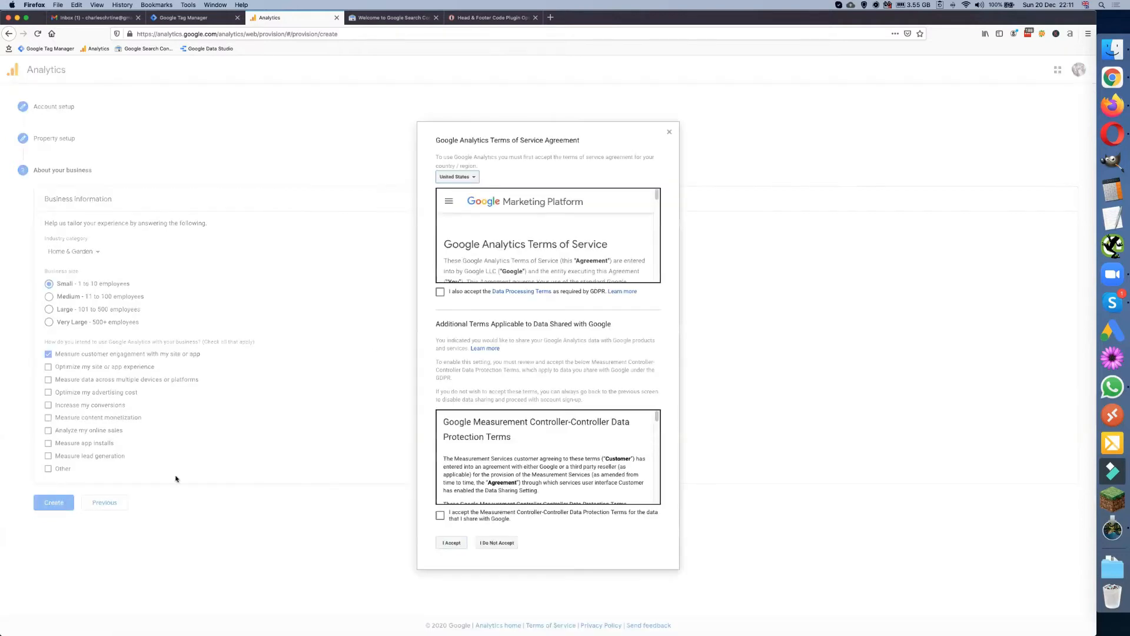
pyautogui.click(440, 292)
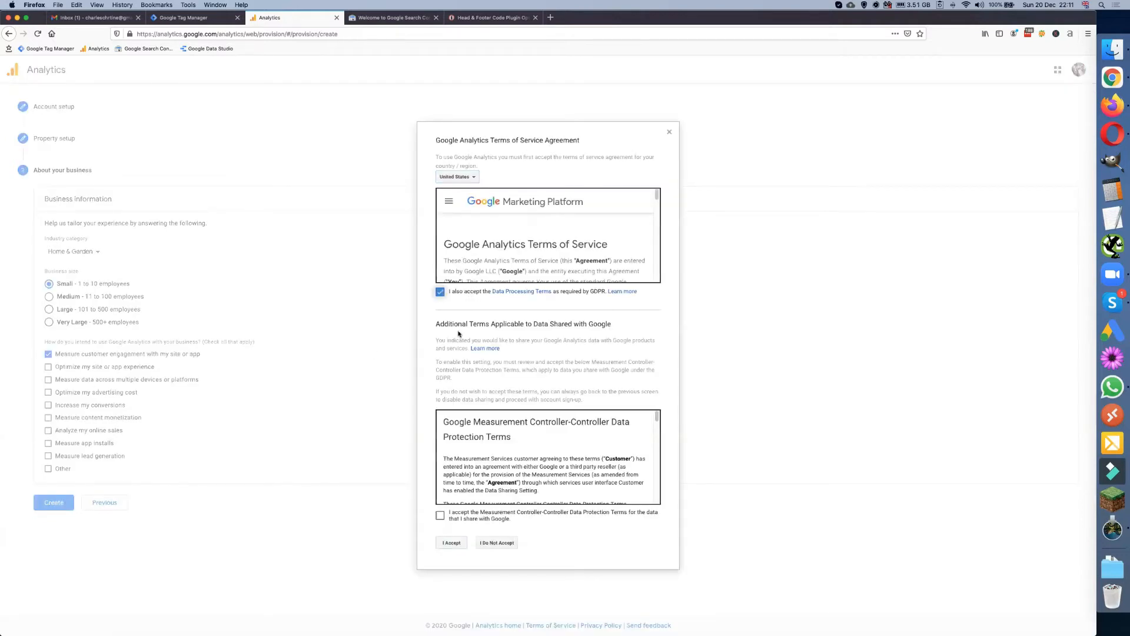
pyautogui.click(441, 516)
pyautogui.click(449, 543)
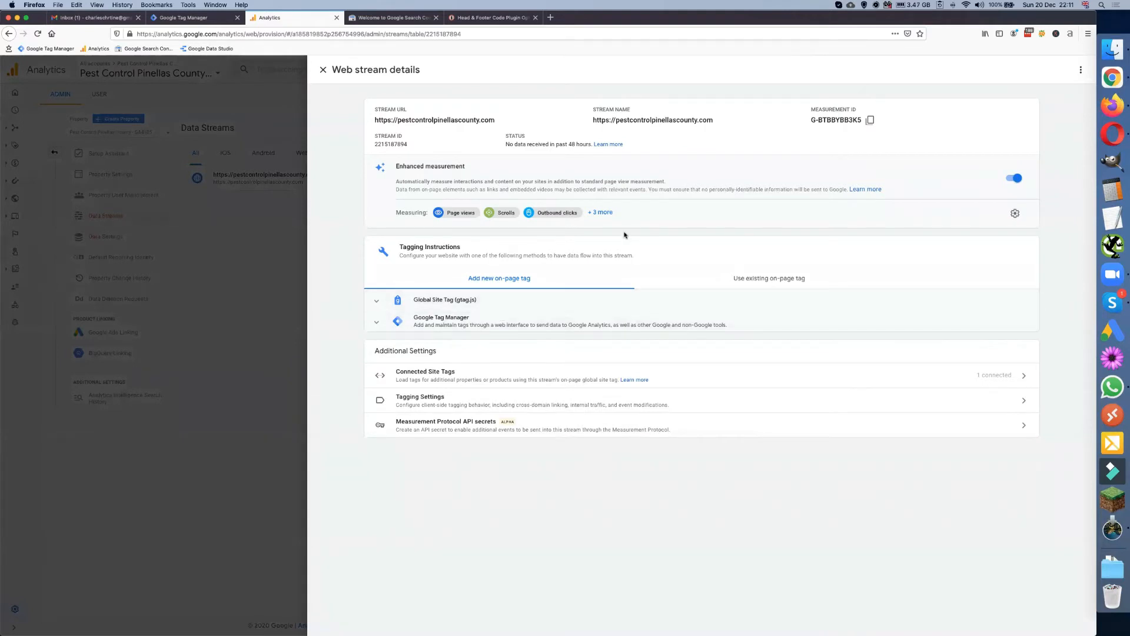
# View the Global Site Tag code of the new web stream and copy the stream's measurement ID
pyautogui.click(468, 301)
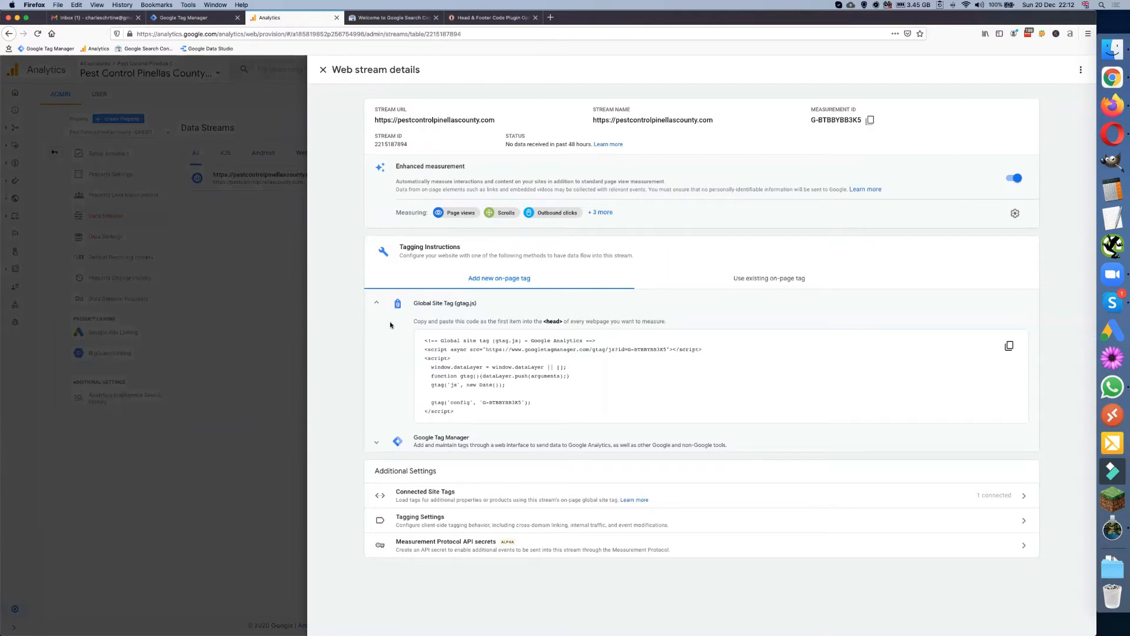
pyautogui.click(379, 304)
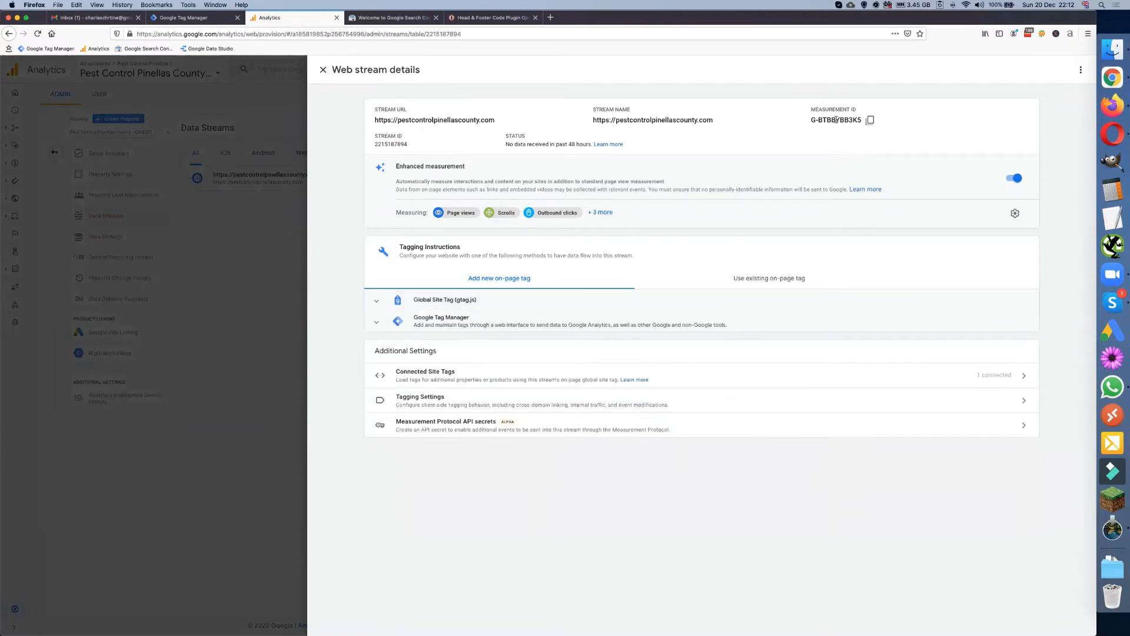
pyautogui.click(869, 122)
# Switch to Google Tag Manager, dismiss the installation instructions, and add a new tag named "GA4 Tag"
pyautogui.click(185, 17)
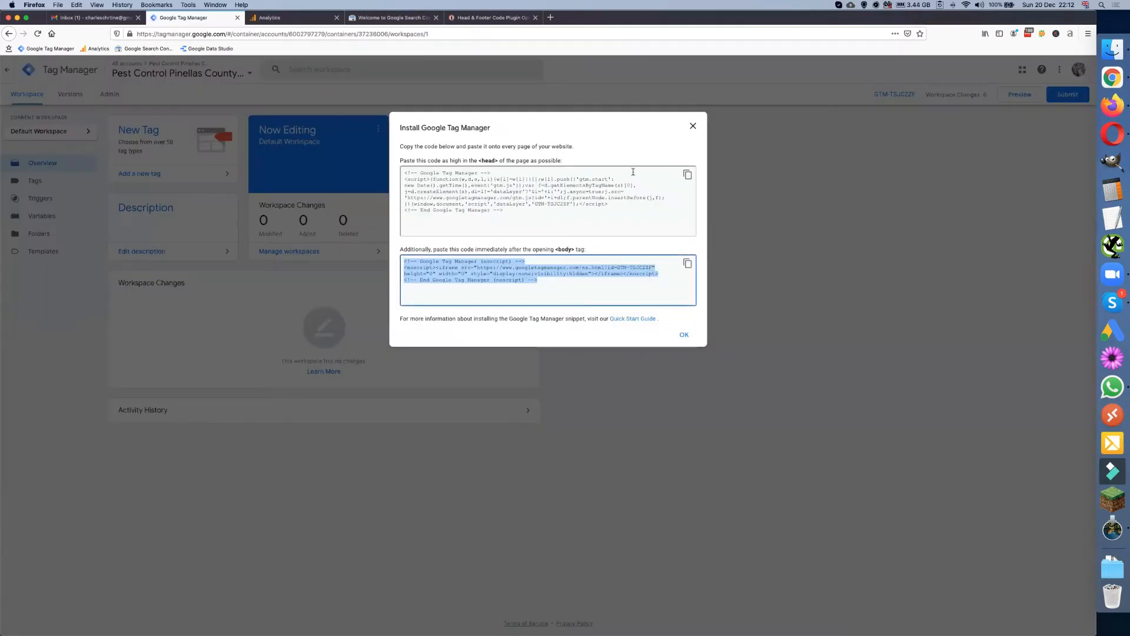
pyautogui.click(684, 335)
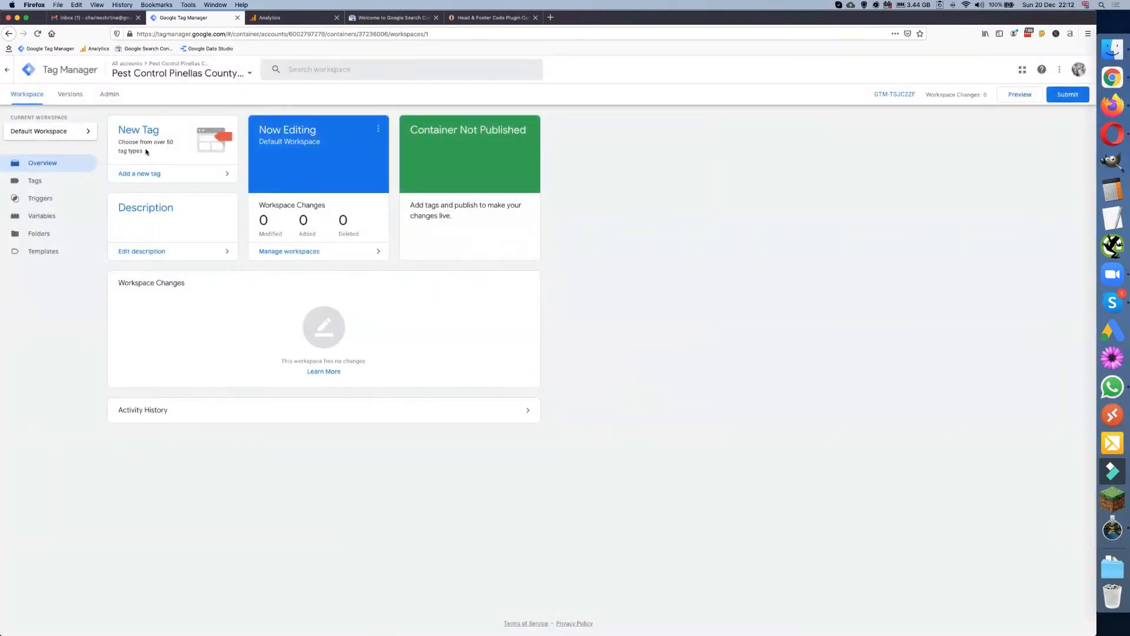
pyautogui.click(130, 131)
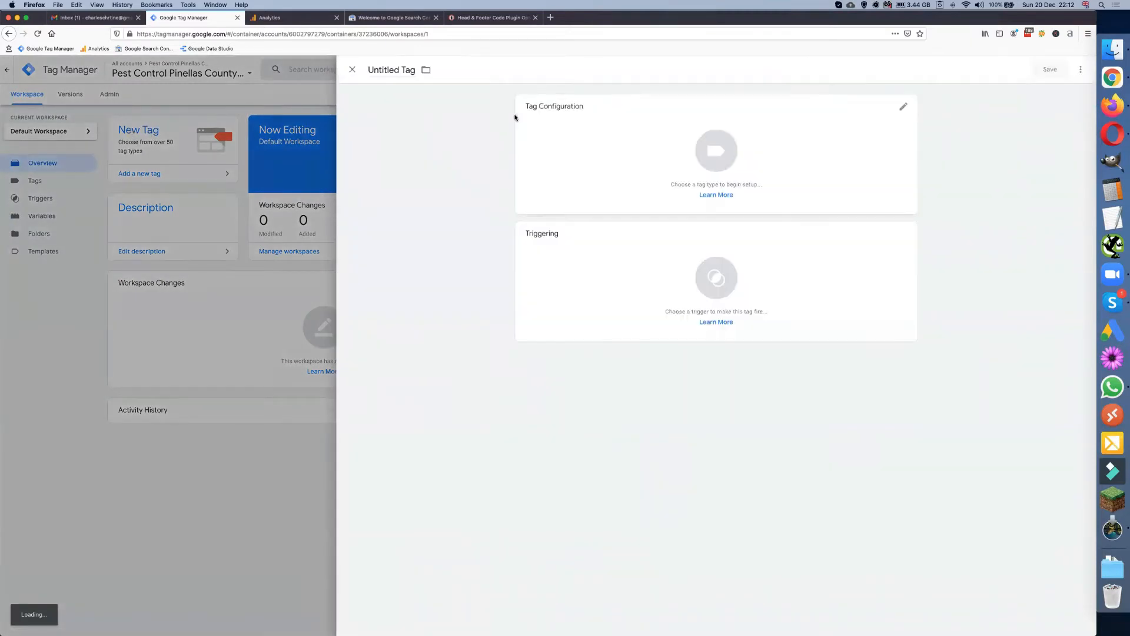
pyautogui.doubleClick(378, 69)
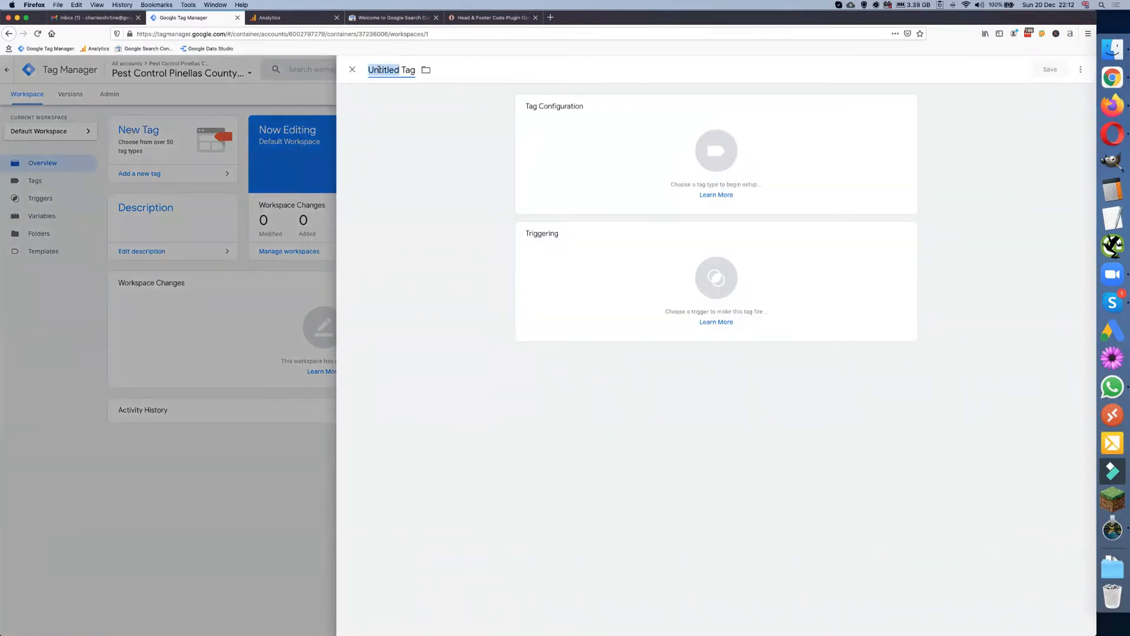
pyautogui.write('A$')
pyautogui.press('BackSpace')
pyautogui.press('BackSpace')
pyautogui.write('GA4')
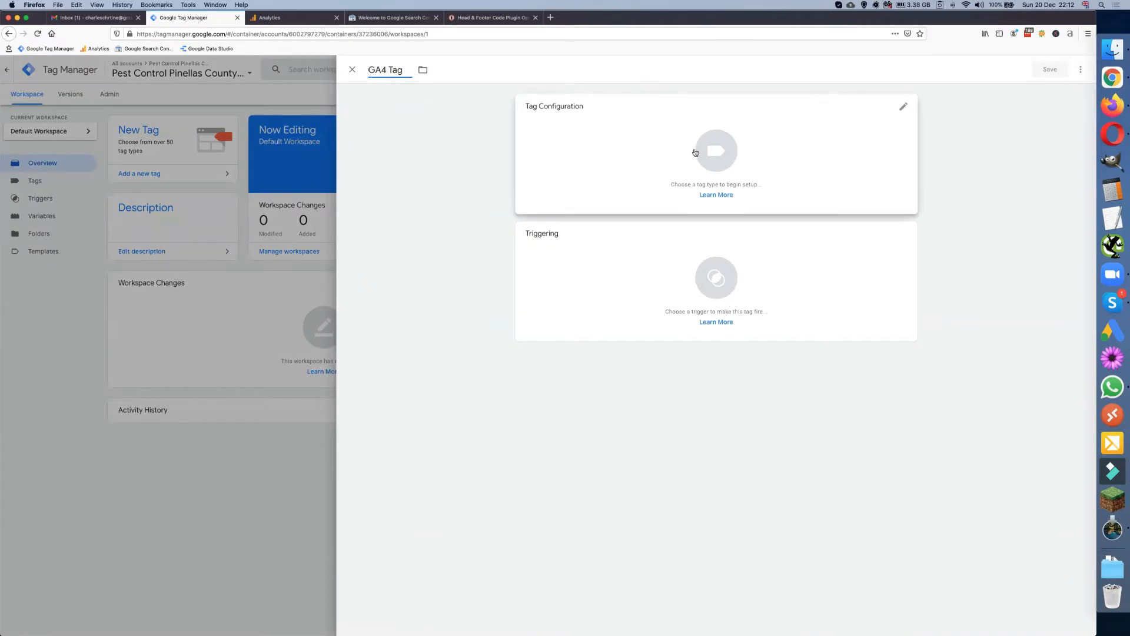
# Configure the tag as Google Analytics: GA4 Configuration and paste the copied measurement ID
pyautogui.click(695, 151)
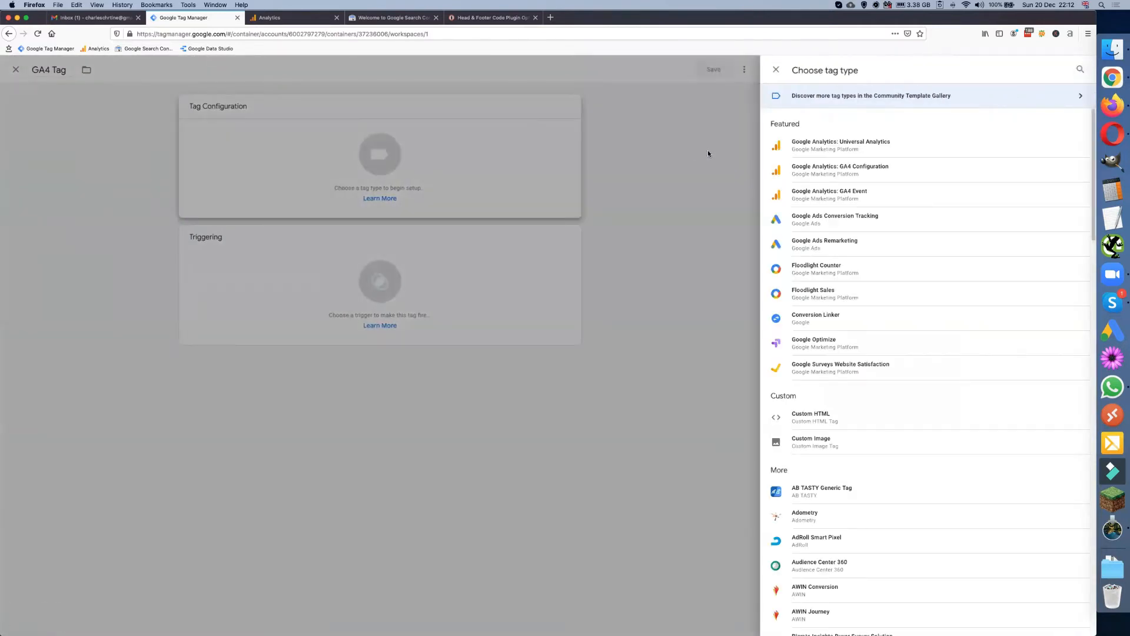
pyautogui.click(849, 171)
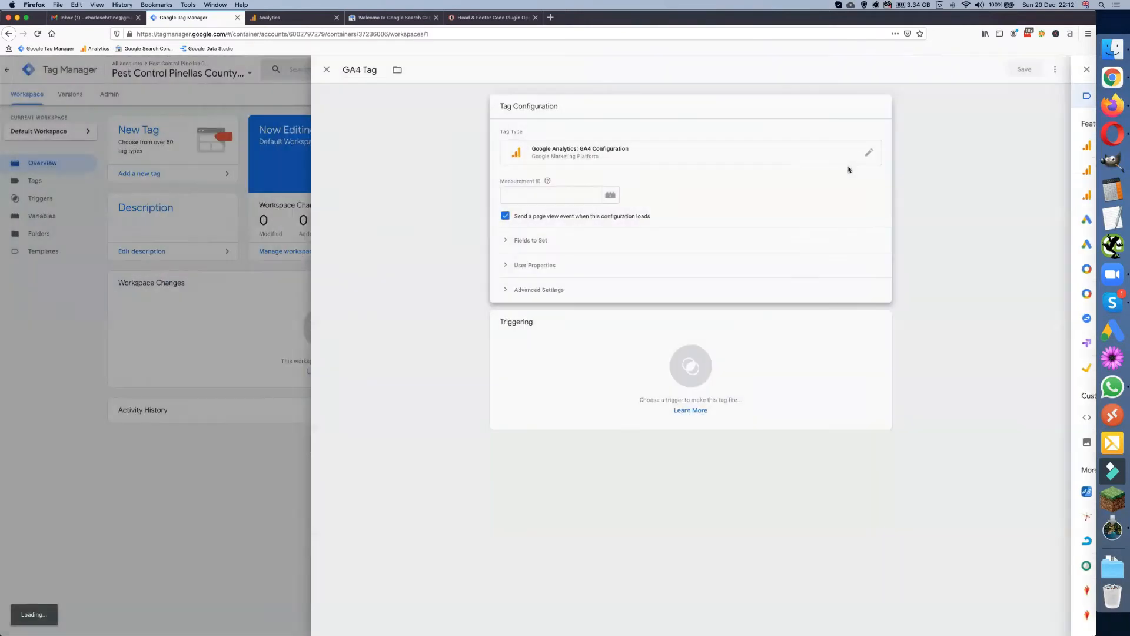
pyautogui.click(579, 196)
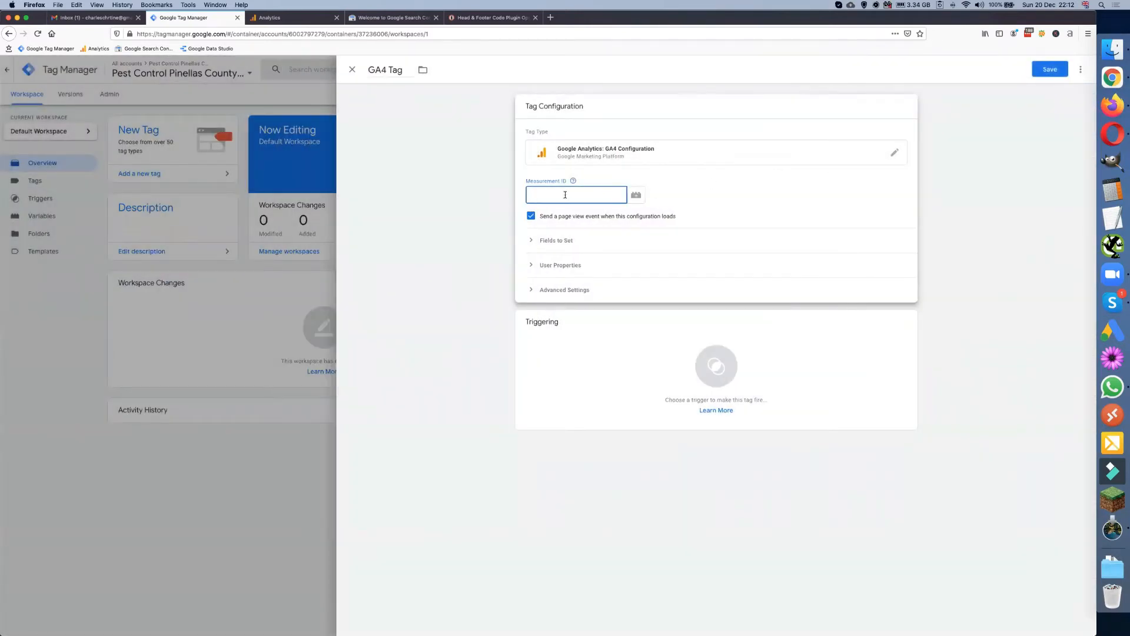
pyautogui.press('super+v')
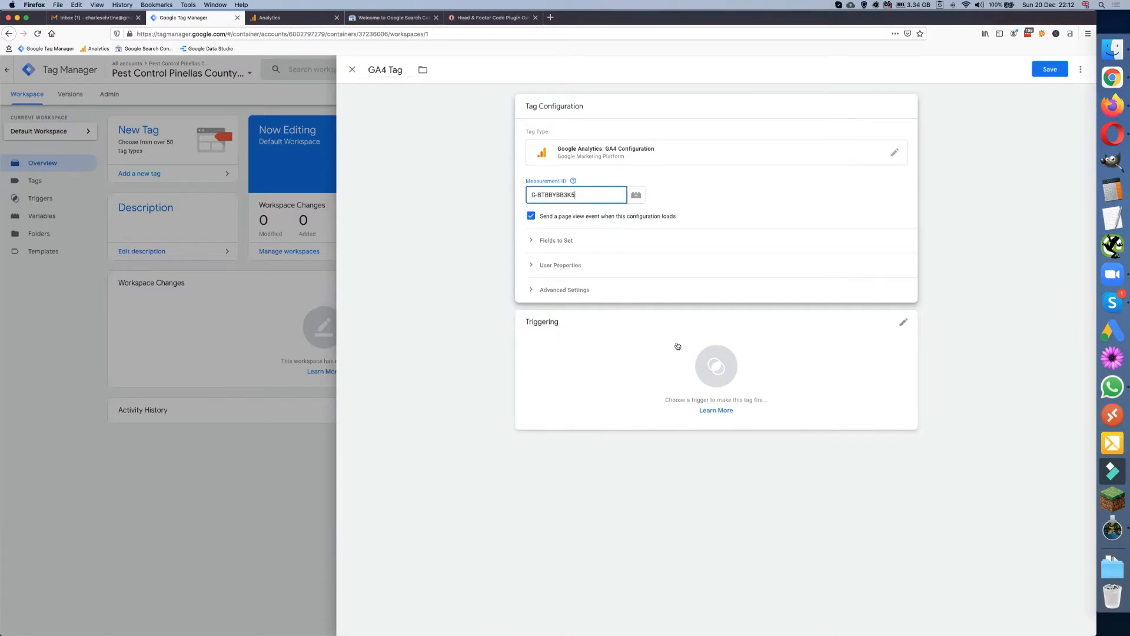
# Set the GA4 tag to fire on the All Pages trigger and save the tag
pyautogui.click(702, 365)
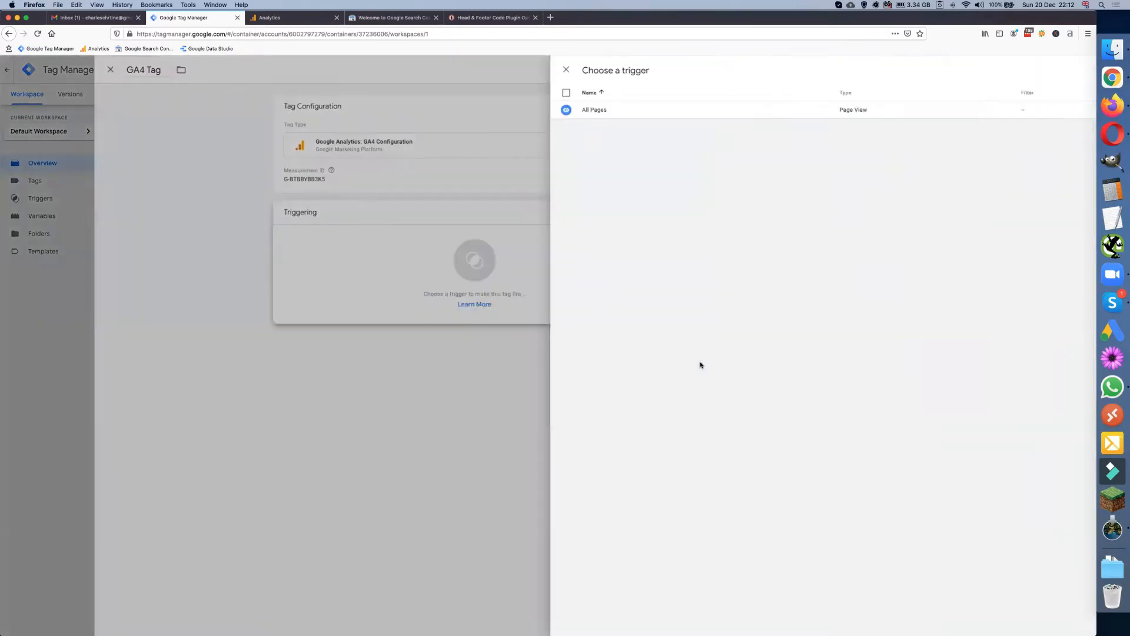
pyautogui.click(378, 113)
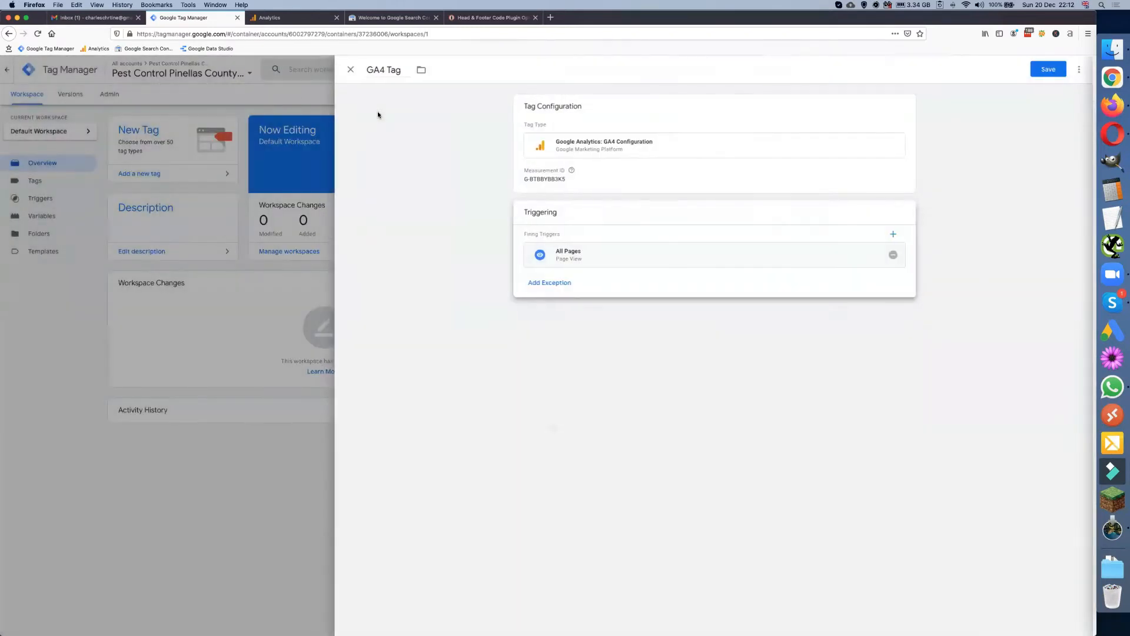
pyautogui.click(1045, 70)
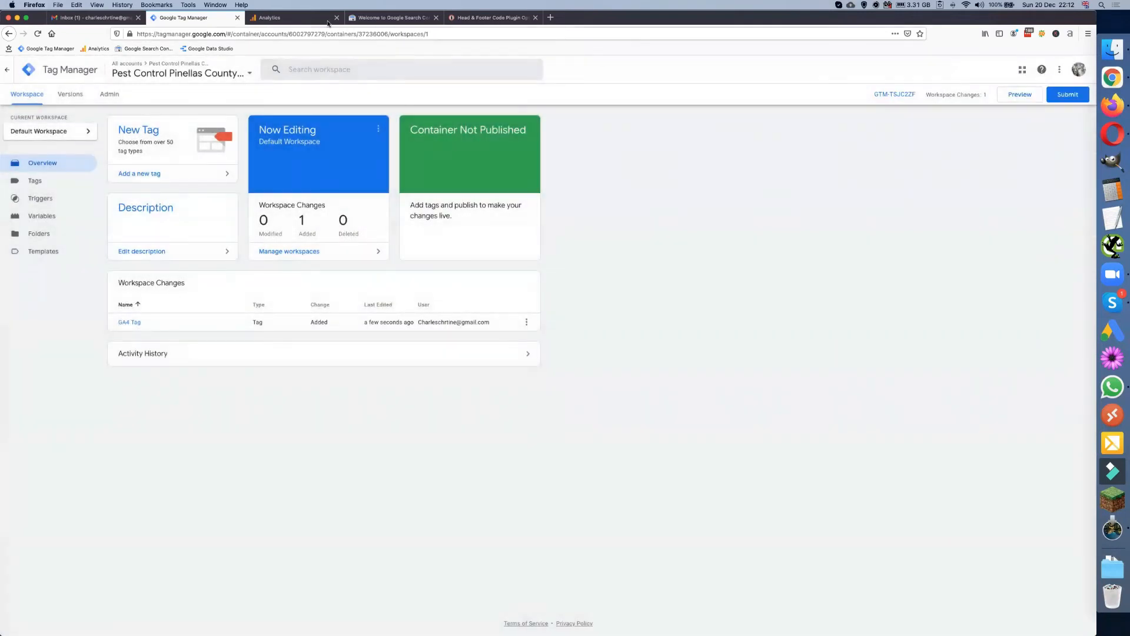
# Return to Google Analytics, close the web stream details, and opt out of all email communications
pyautogui.click(303, 19)
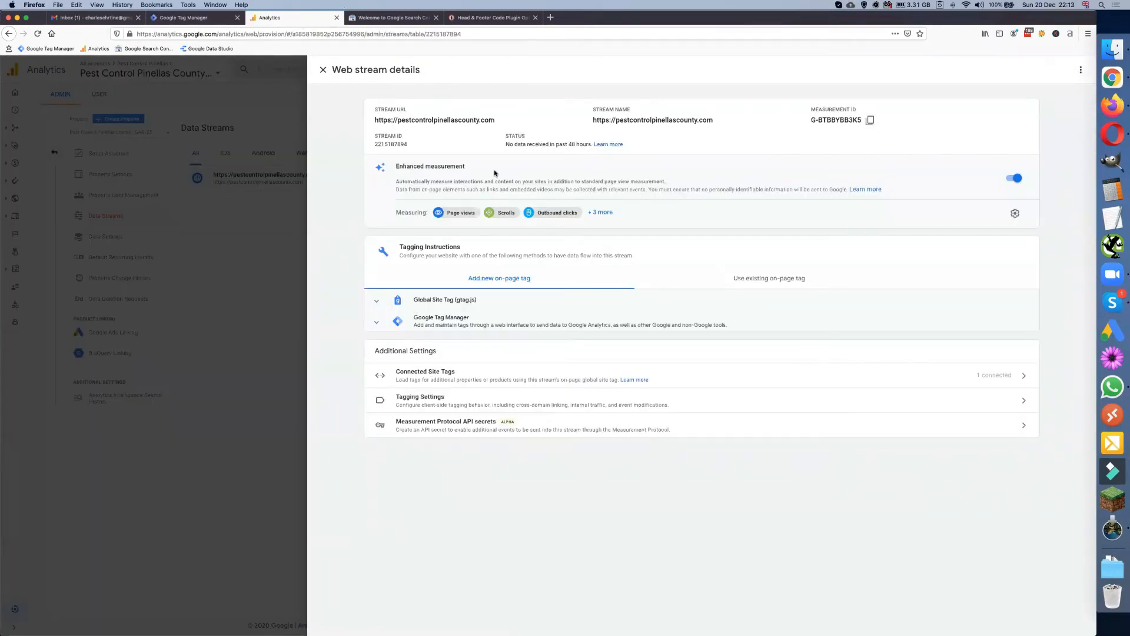
pyautogui.click(323, 71)
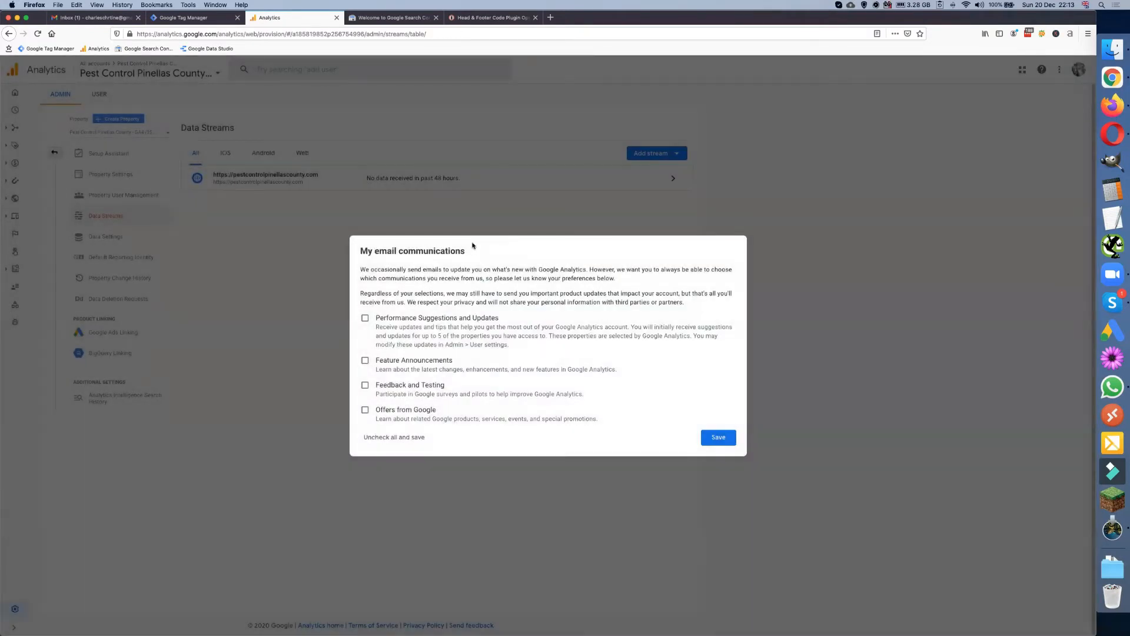
pyautogui.click(401, 437)
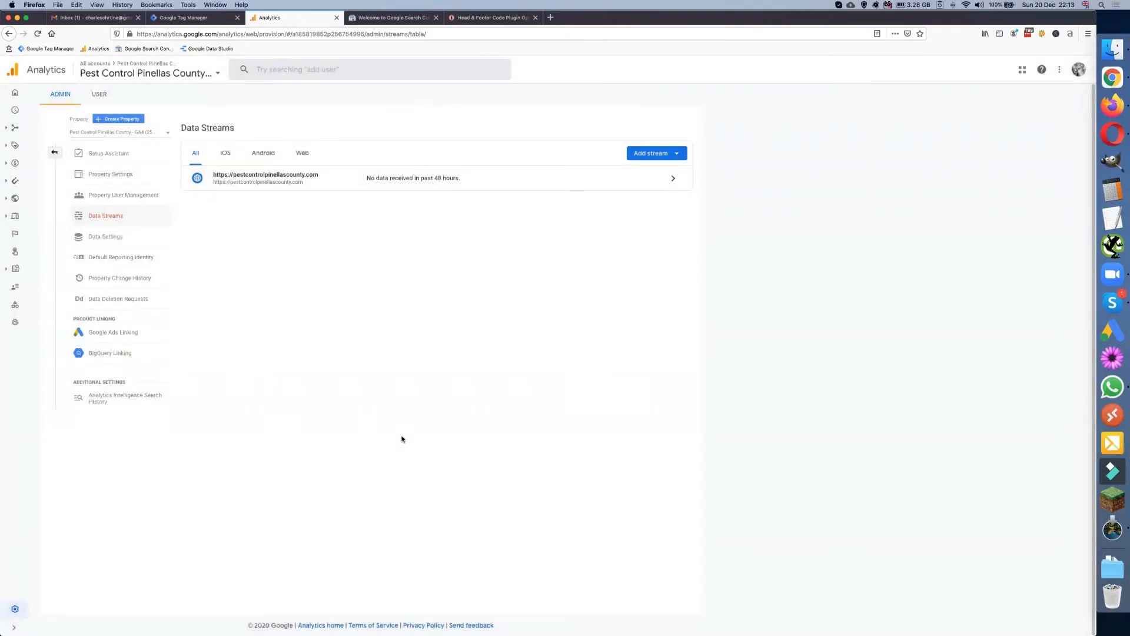
# Switch to the Universal Analytics property of Pest Control Pinellas County and dismiss the mobile app and search tip pop-ups
pyautogui.click(128, 134)
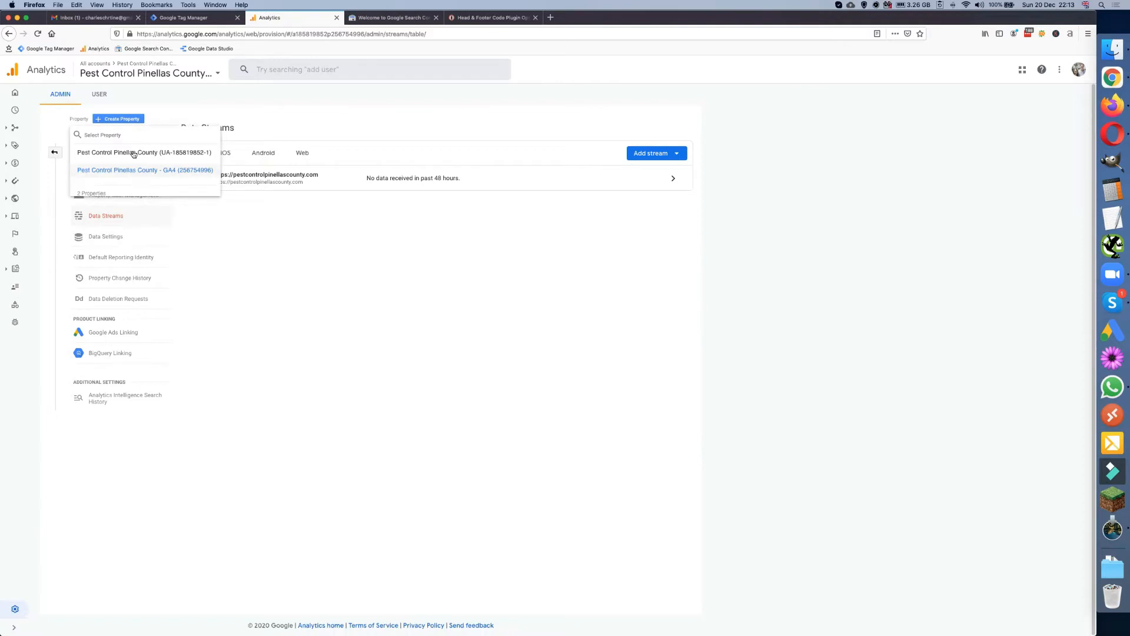
pyautogui.click(133, 153)
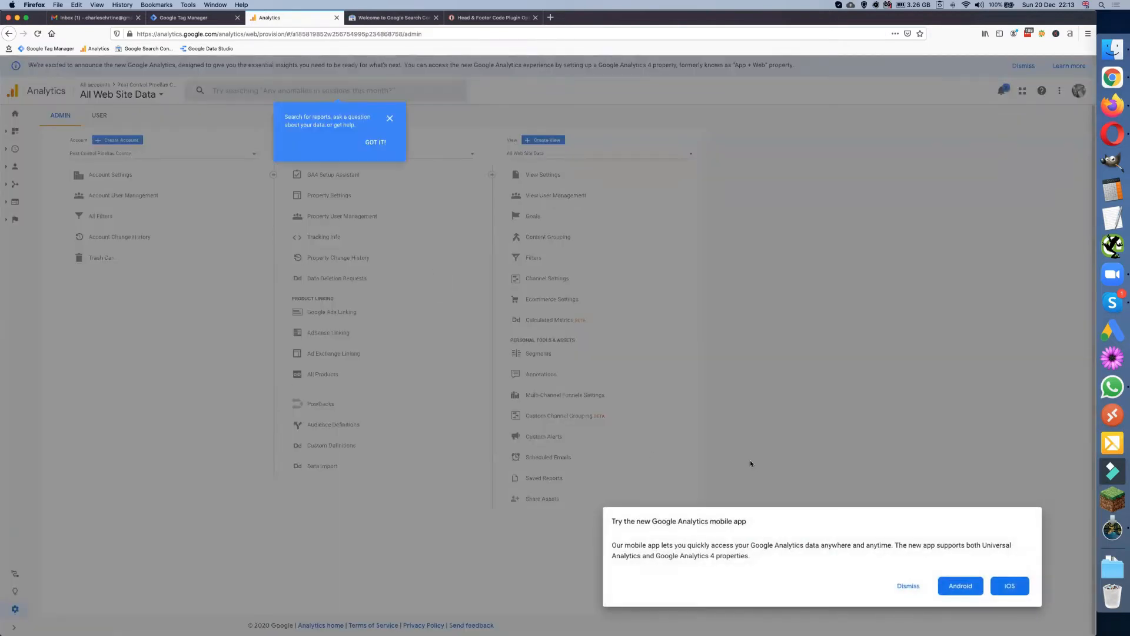
pyautogui.click(907, 585)
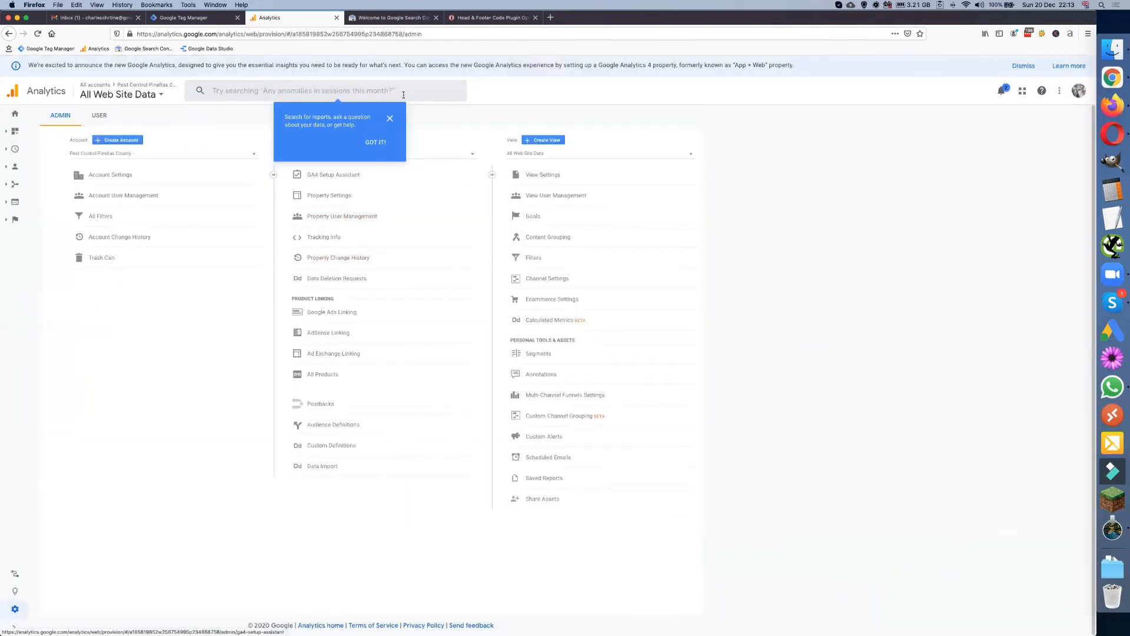
pyautogui.click(391, 118)
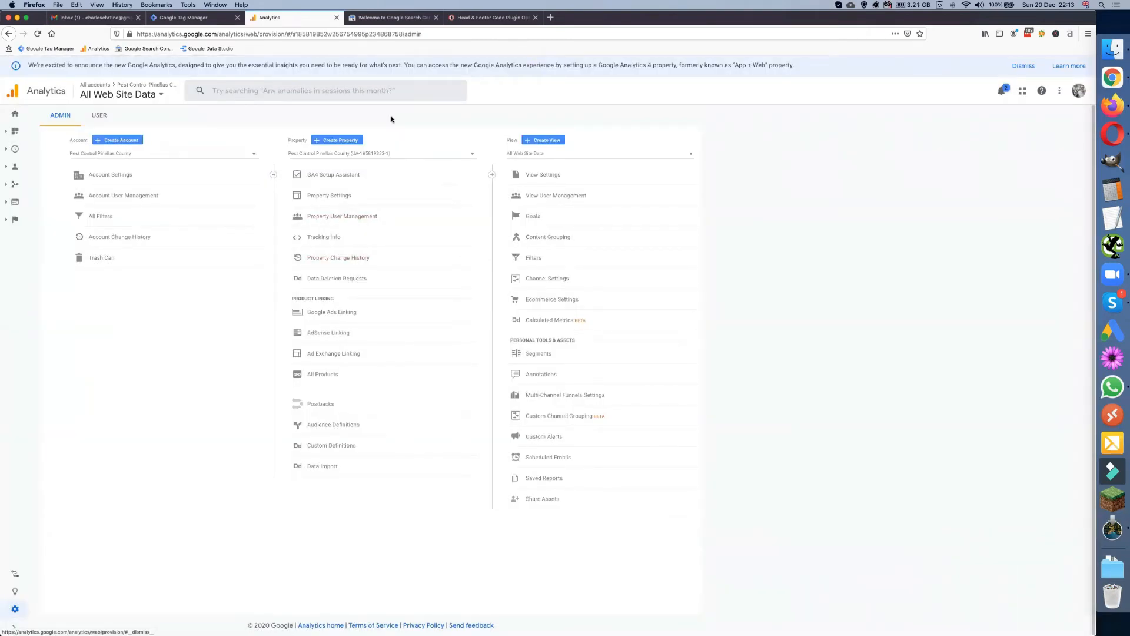
# Open the property settings of the Universal Analytics property and copy its tracking ID
pyautogui.click(332, 195)
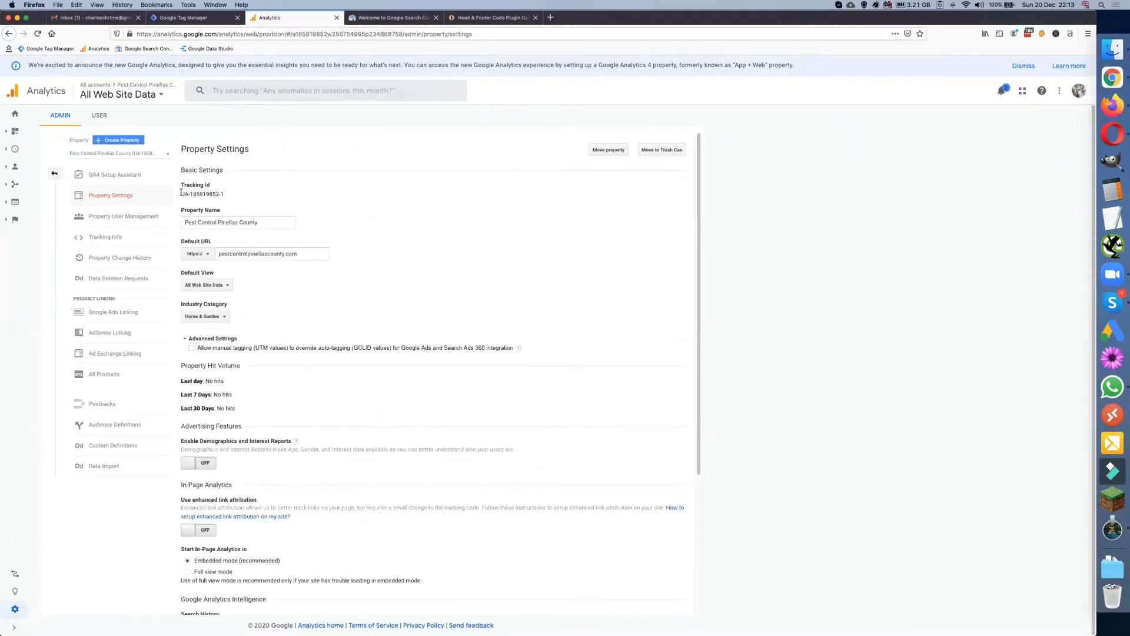
pyautogui.moveTo(181, 192); pyautogui.dragTo(229, 195)
pyautogui.press('super+c')
# Switch to Google Tag Manager and add a new tag named "GA Tag" of type Google Analytics: Universal Analytics
pyautogui.click(190, 19)
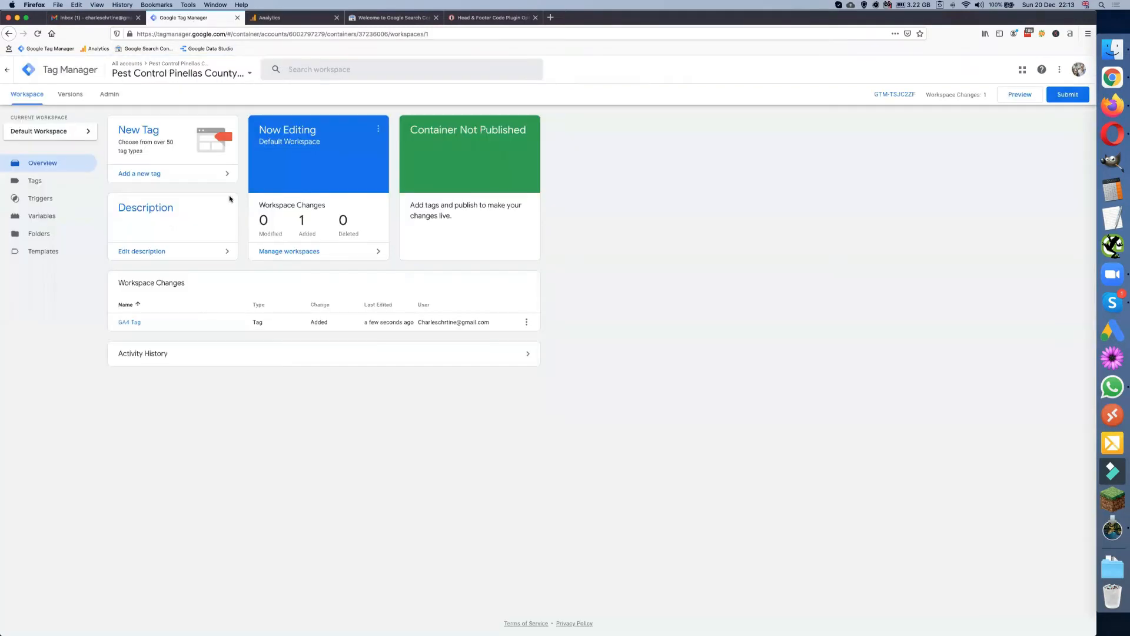
pyautogui.click(135, 130)
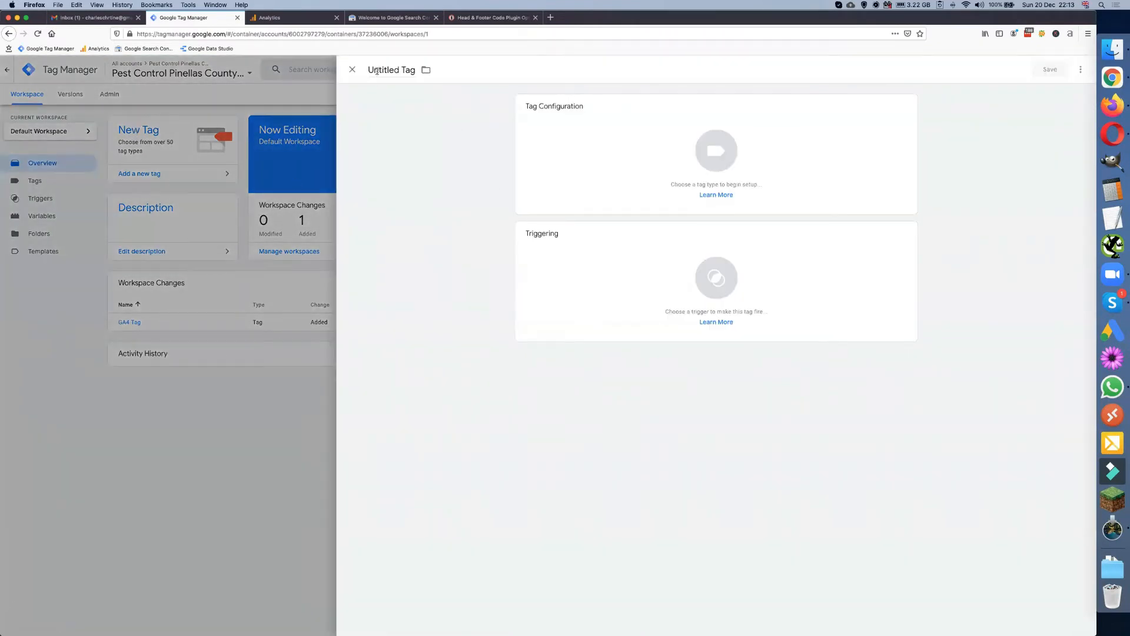
pyautogui.doubleClick(376, 71)
pyautogui.write('GA')
pyautogui.click(716, 151)
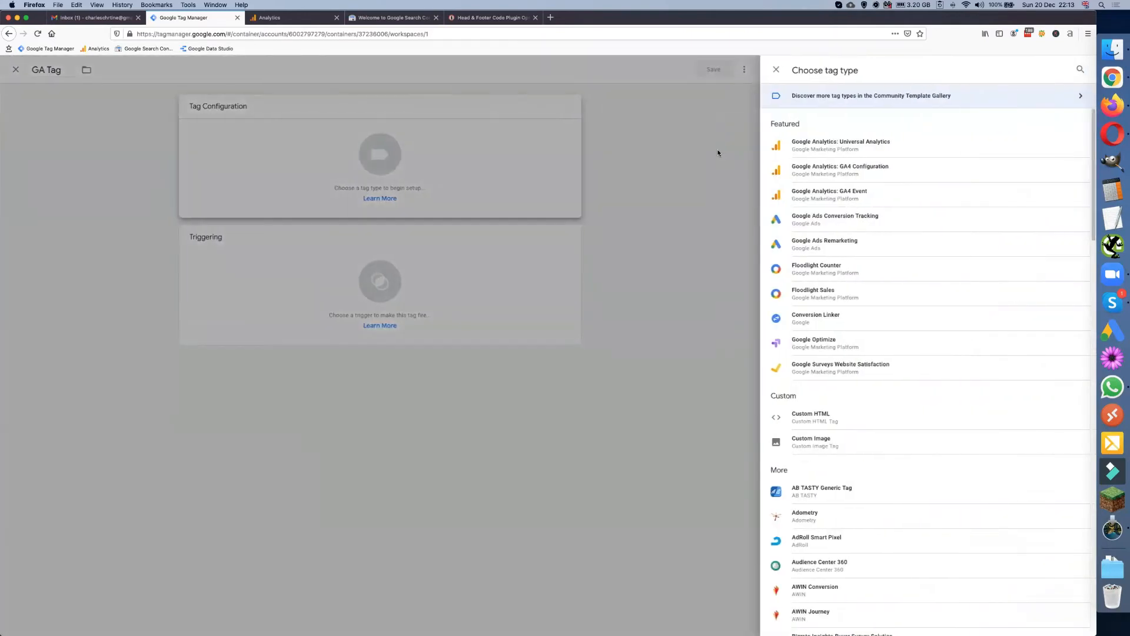
pyautogui.click(811, 147)
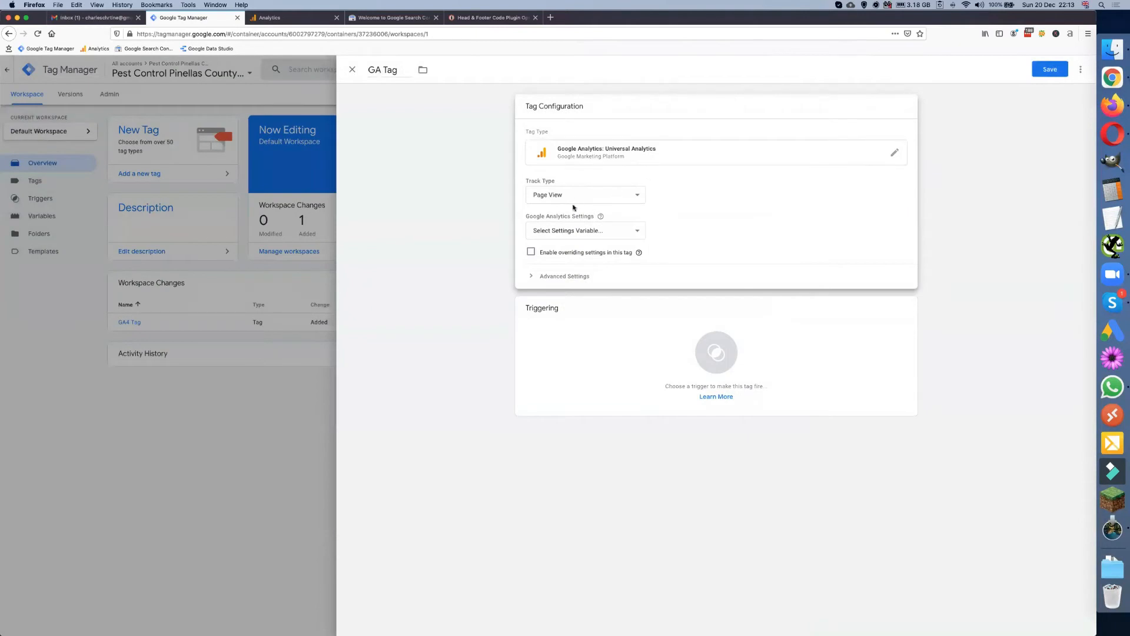
# Create a new Google Analytics settings variable named "GA Tracking ID" for the tag, paste the copied tracking ID, and save it
pyautogui.click(573, 232)
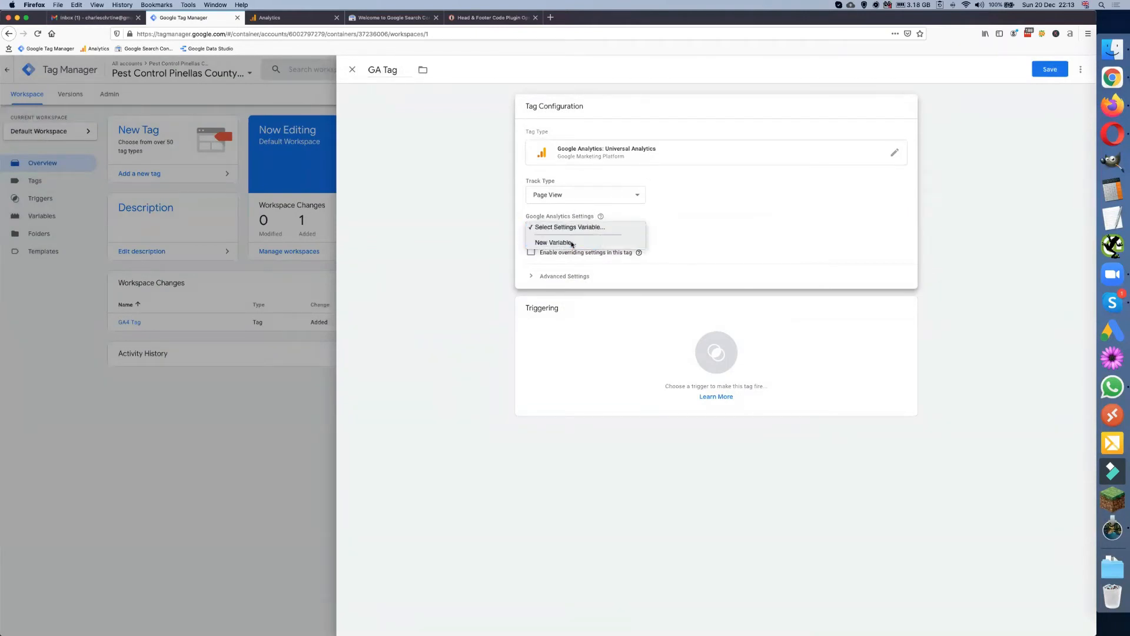
pyautogui.click(572, 243)
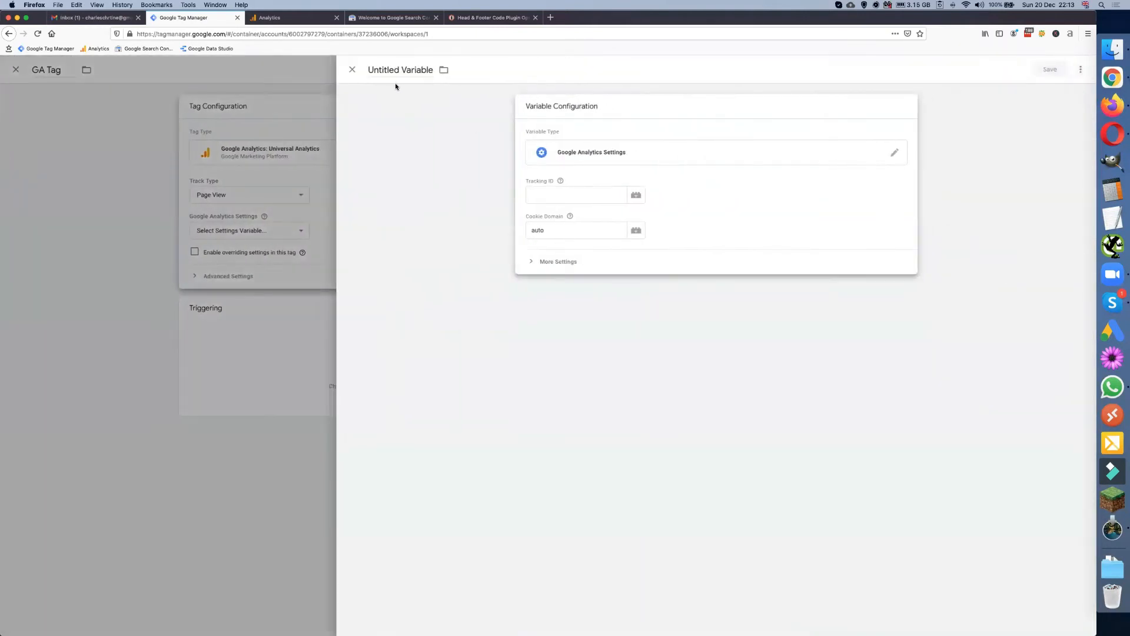
pyautogui.click(381, 70)
pyautogui.write('G')
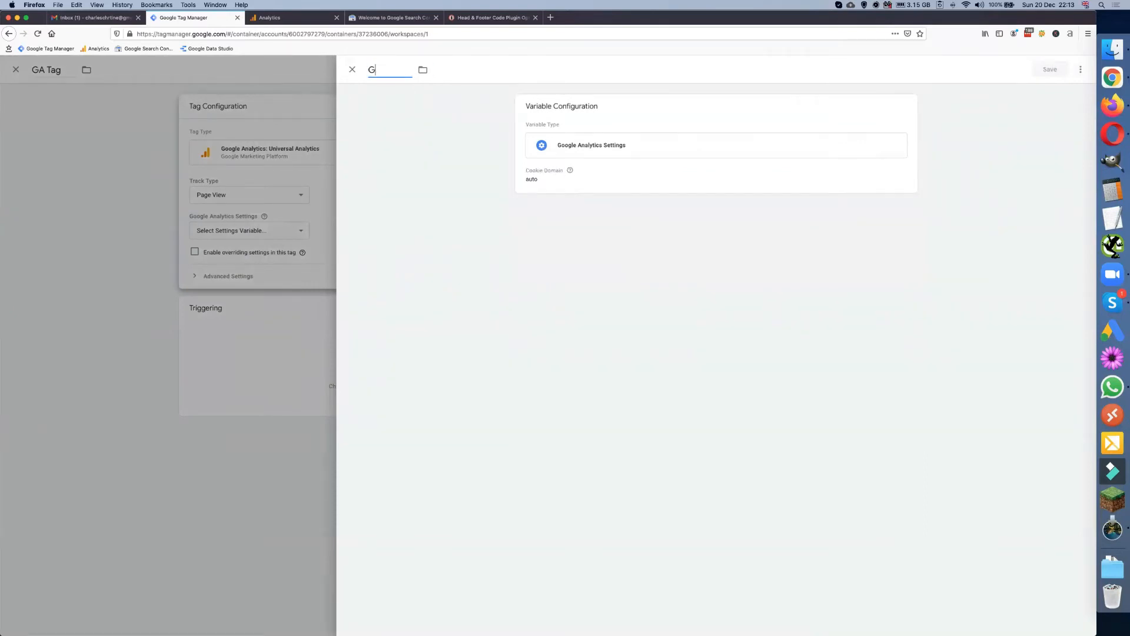
pyautogui.write('A Trackin')
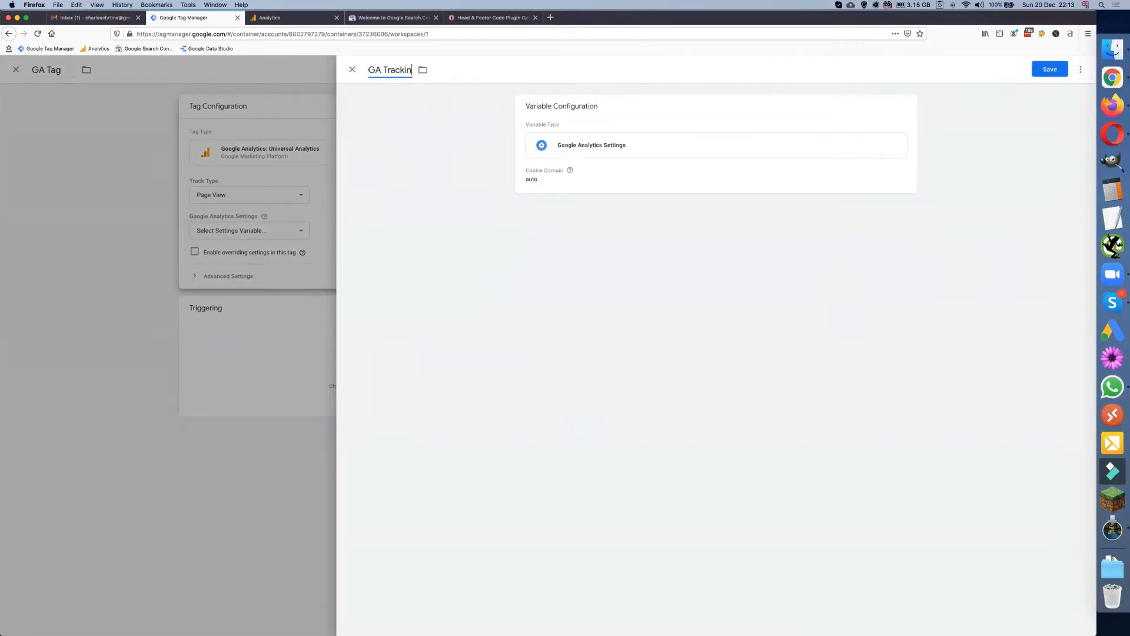
pyautogui.write('g ID')
pyautogui.click(566, 148)
pyautogui.click(546, 197)
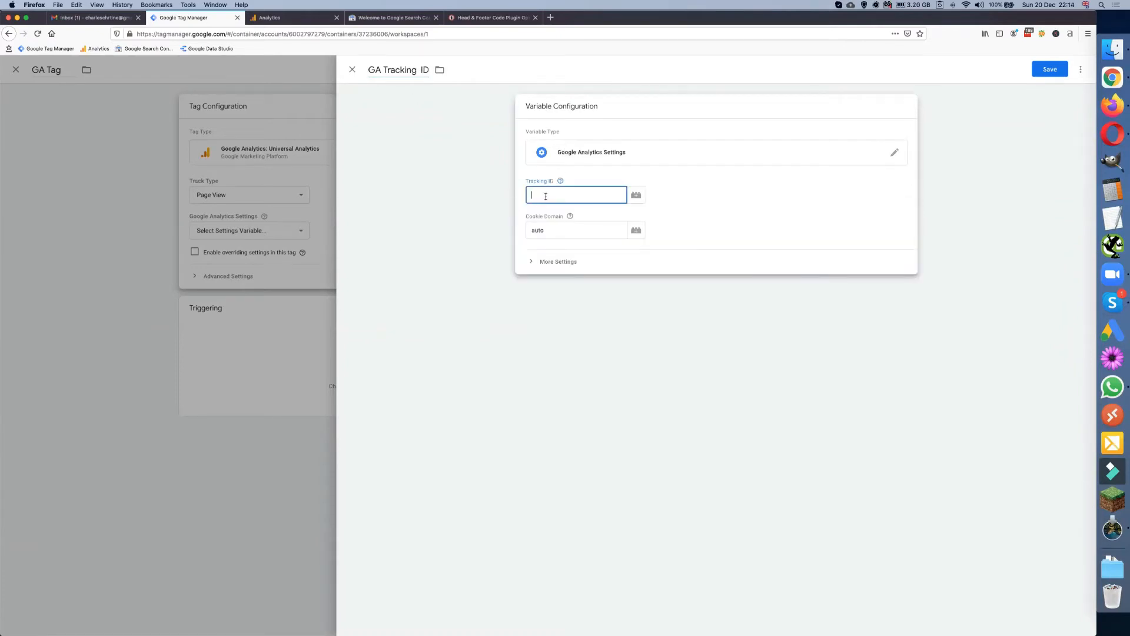
pyautogui.press('super+v')
pyautogui.click(1048, 70)
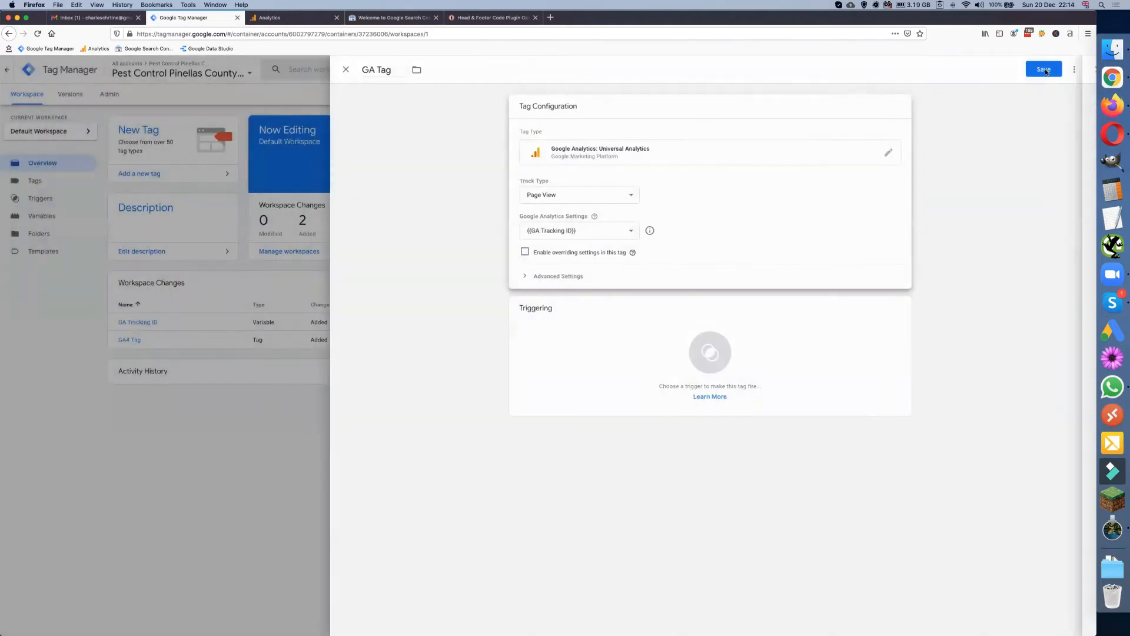
# Set the GA Tag to fire on the All Pages trigger and save the tag
pyautogui.click(716, 354)
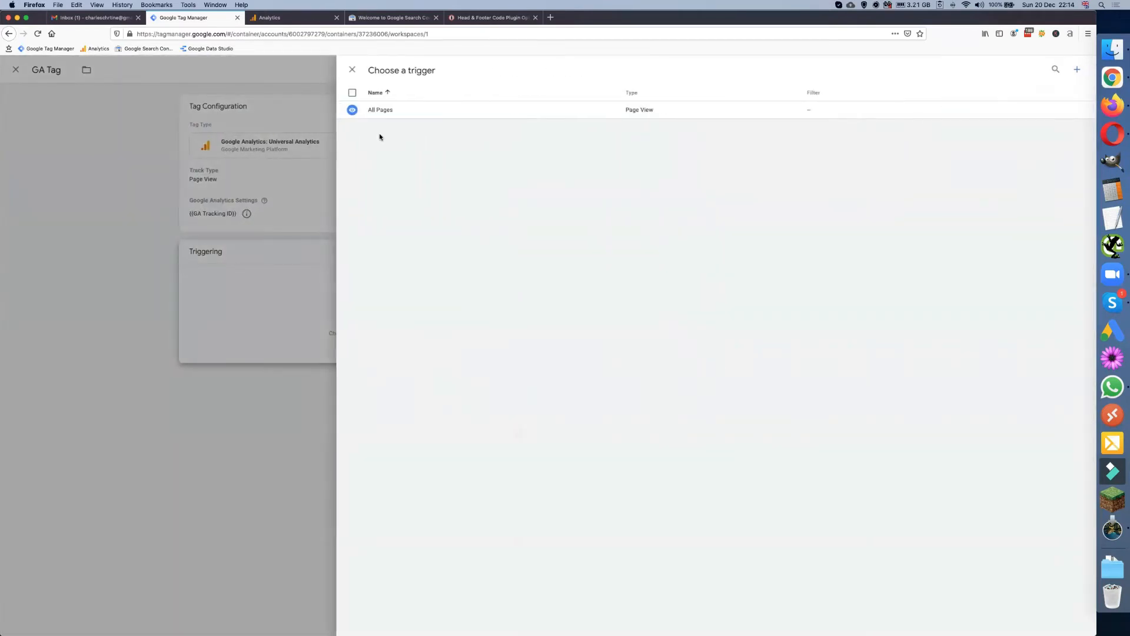
pyautogui.click(379, 111)
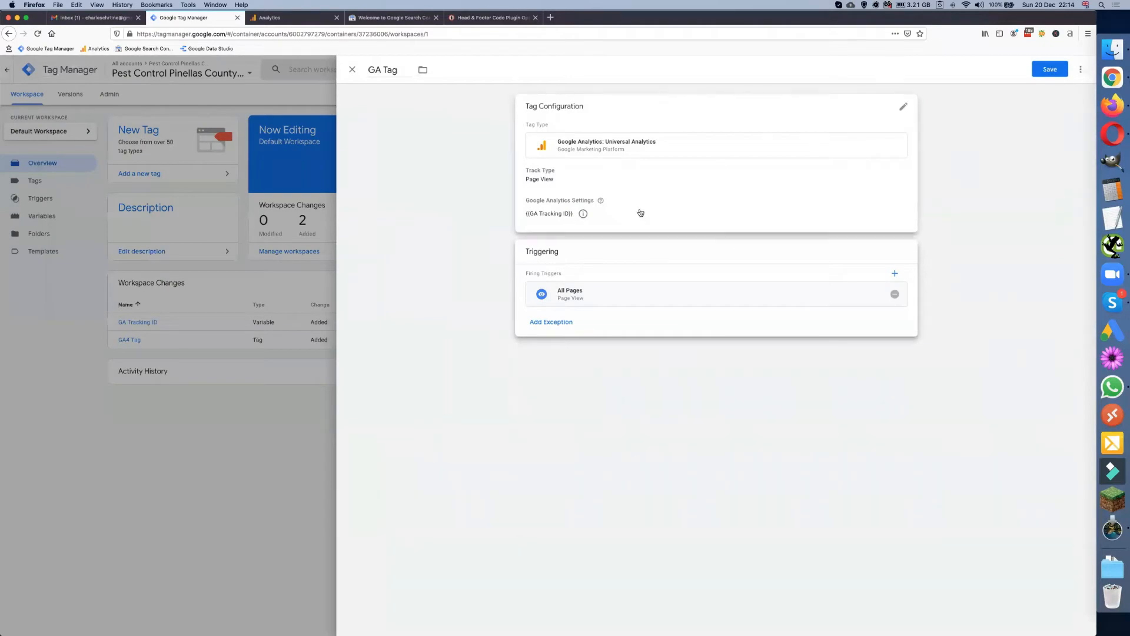
pyautogui.click(1049, 70)
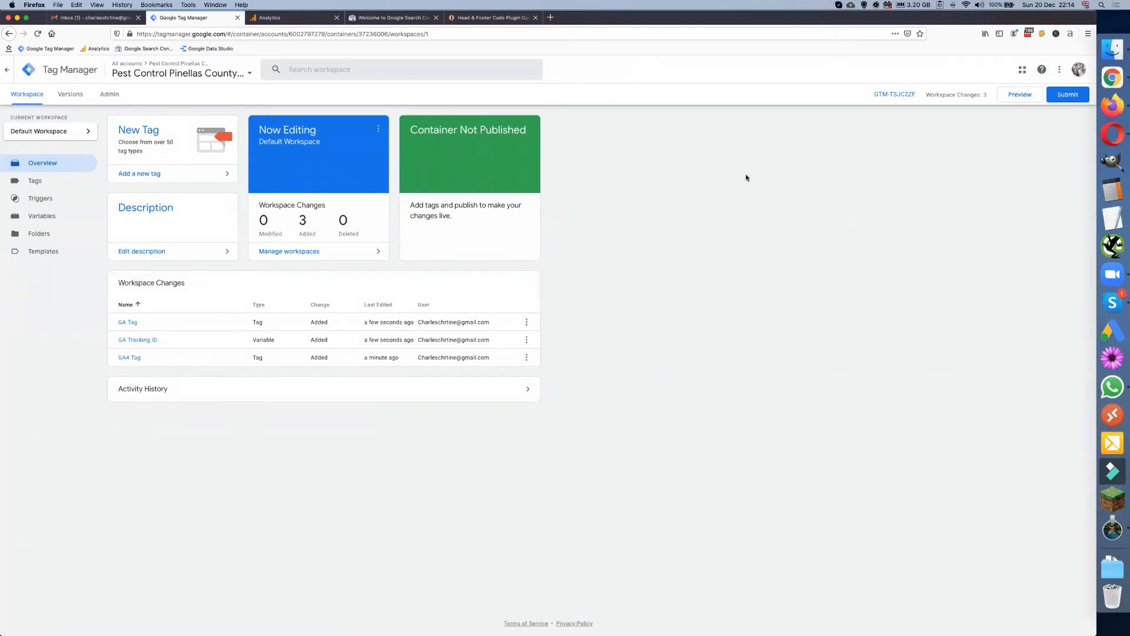
# Submit the workspace changes with the version name "GA", publish them, and review the published version
pyautogui.click(1068, 94)
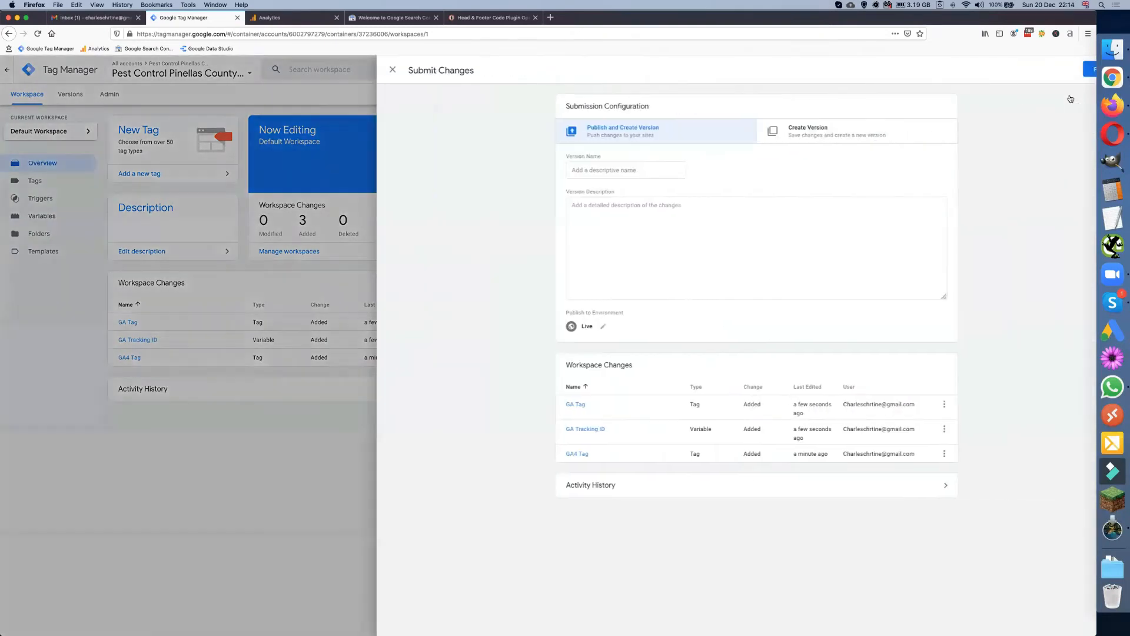
pyautogui.click(604, 168)
pyautogui.write('GA')
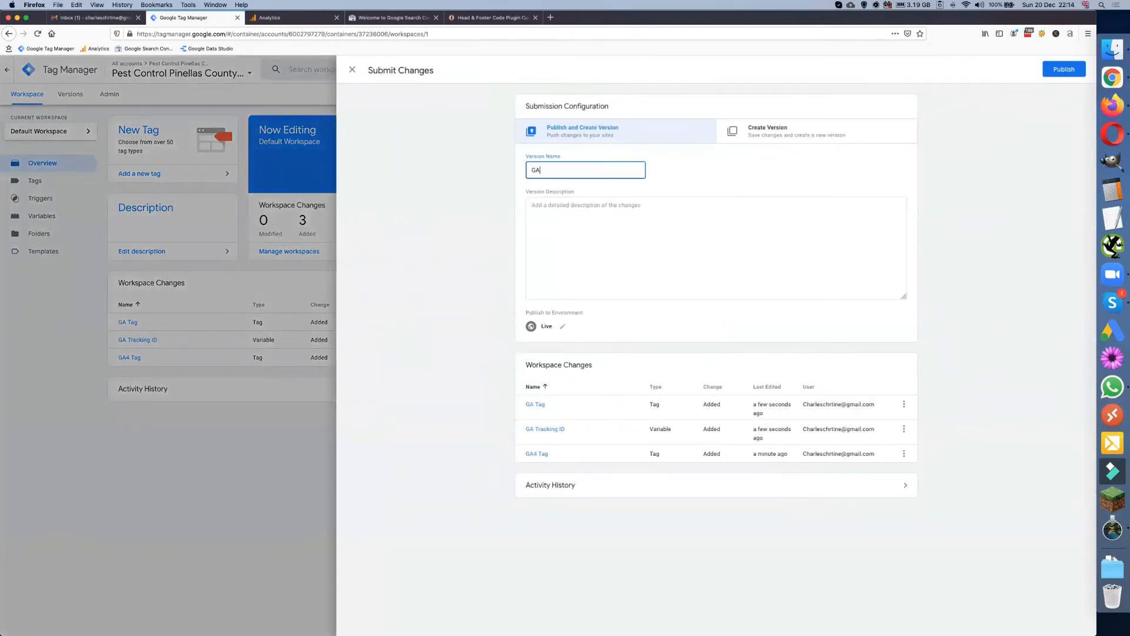
pyautogui.click(1060, 71)
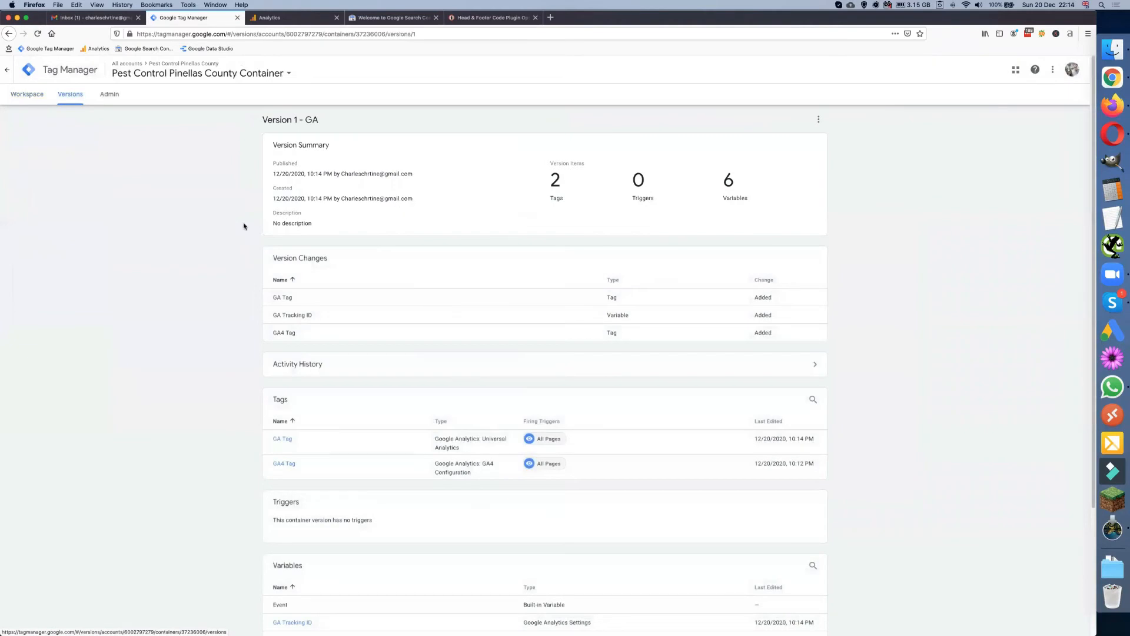
pyautogui.scroll(-2, 227, 243)
pyautogui.scroll(2, 238, 187)
# Return to Google Analytics and open the Search Console settings from the property settings
pyautogui.click(288, 18)
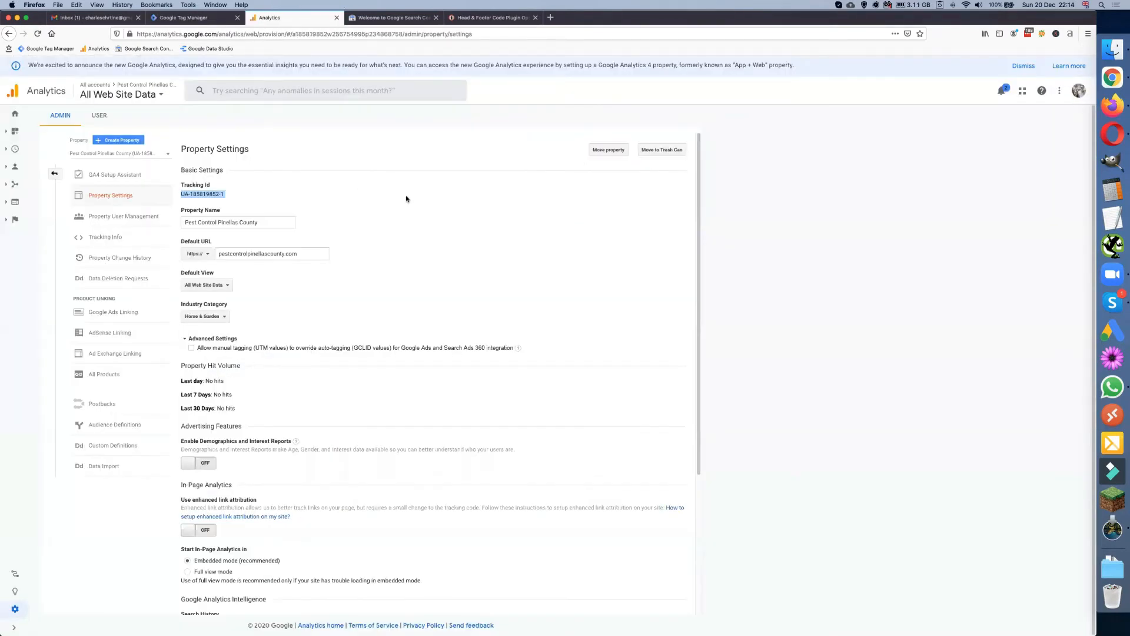
pyautogui.scroll(-5, 293, 314)
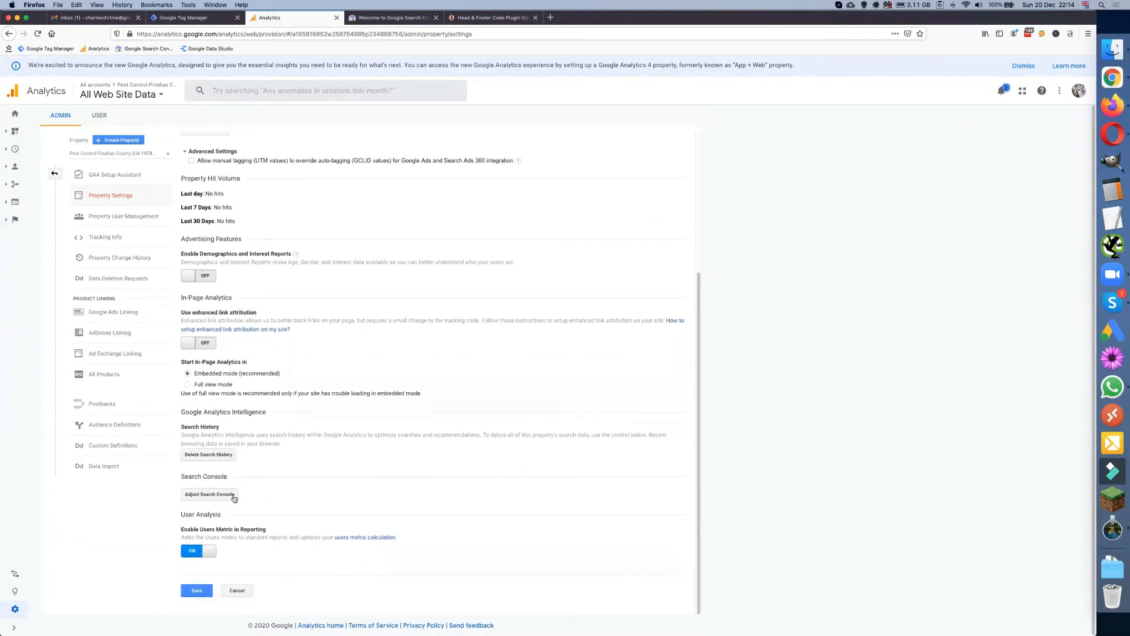
pyautogui.click(206, 497)
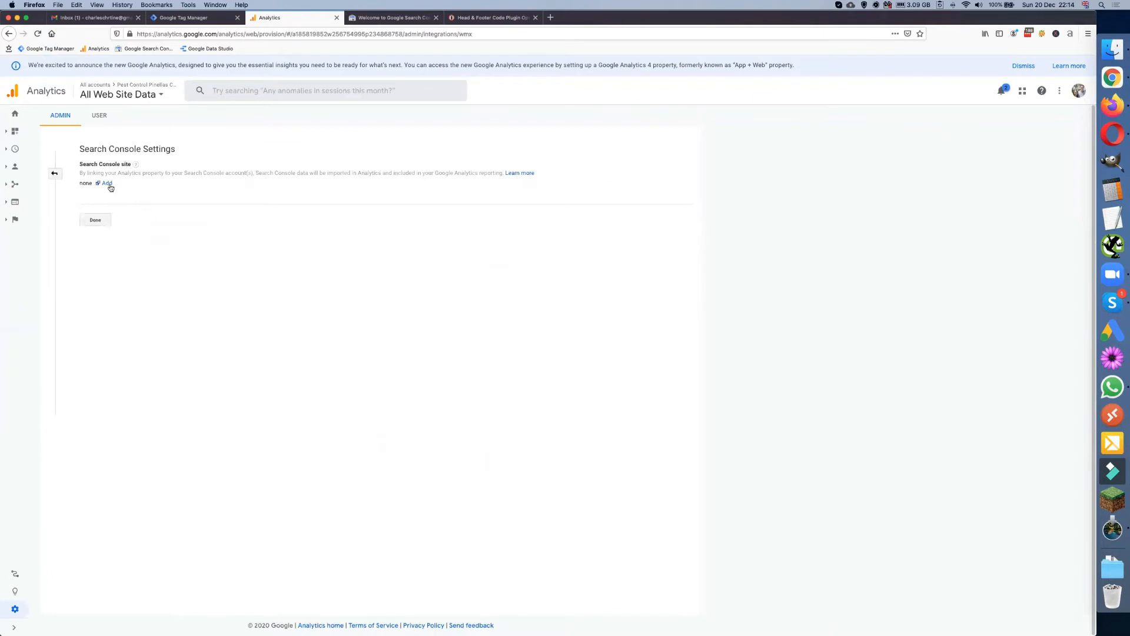
pyautogui.click(390, 20)
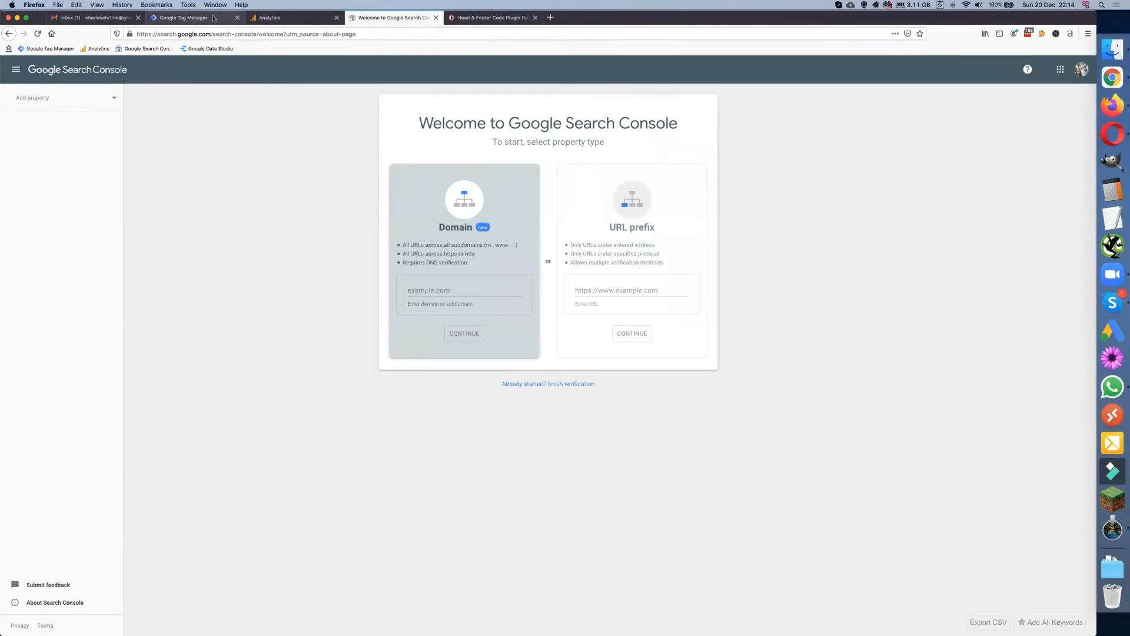
pyautogui.click(478, 18)
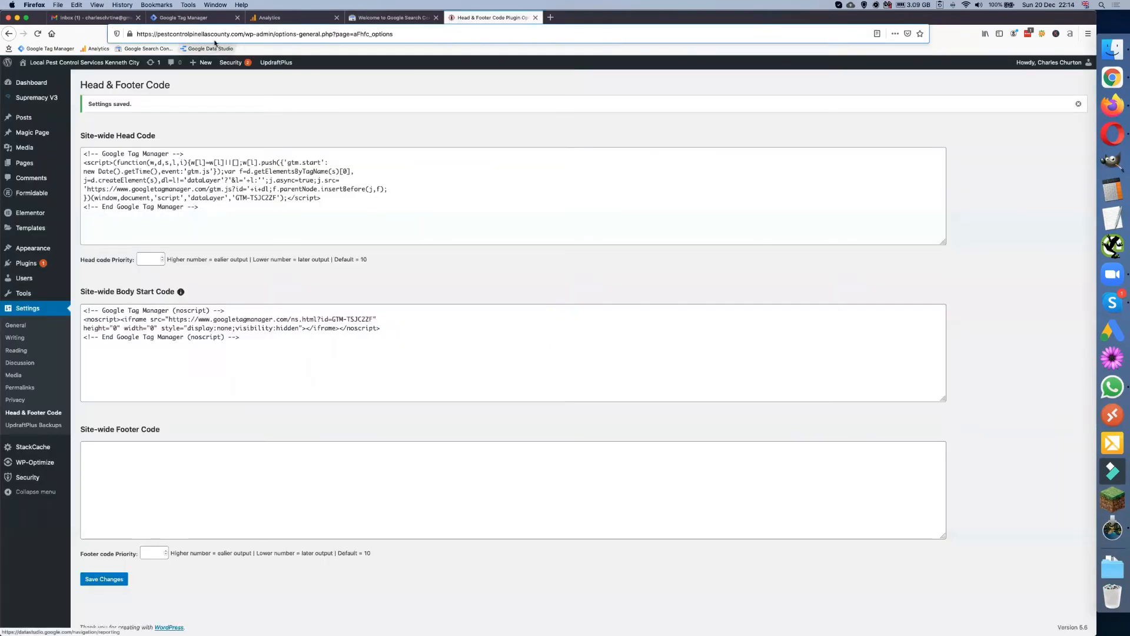
pyautogui.click(141, 35)
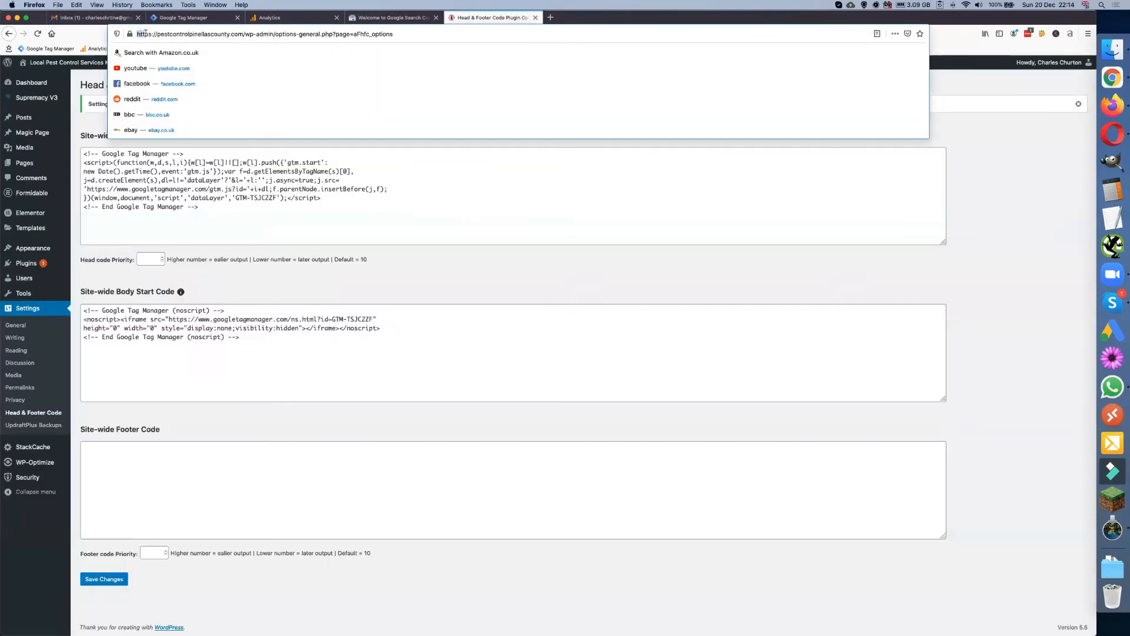
pyautogui.moveTo(138, 33); pyautogui.dragTo(243, 34)
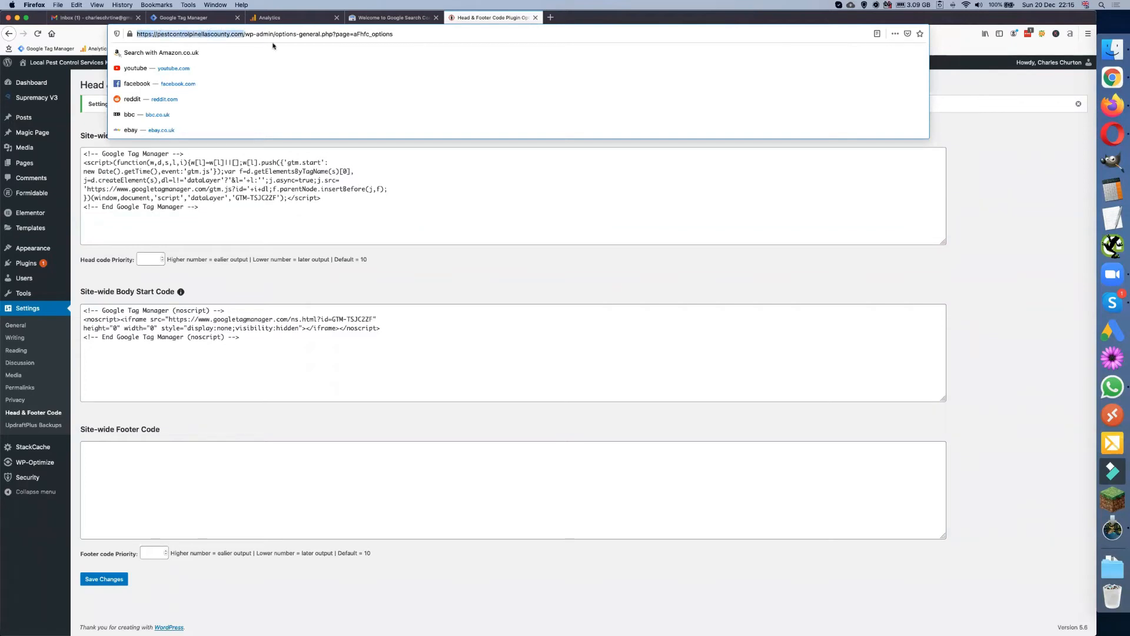
pyautogui.press('super+c')
# In Google Search Console, add a URL prefix property with the copied site address and continue to ownership verification
pyautogui.click(401, 18)
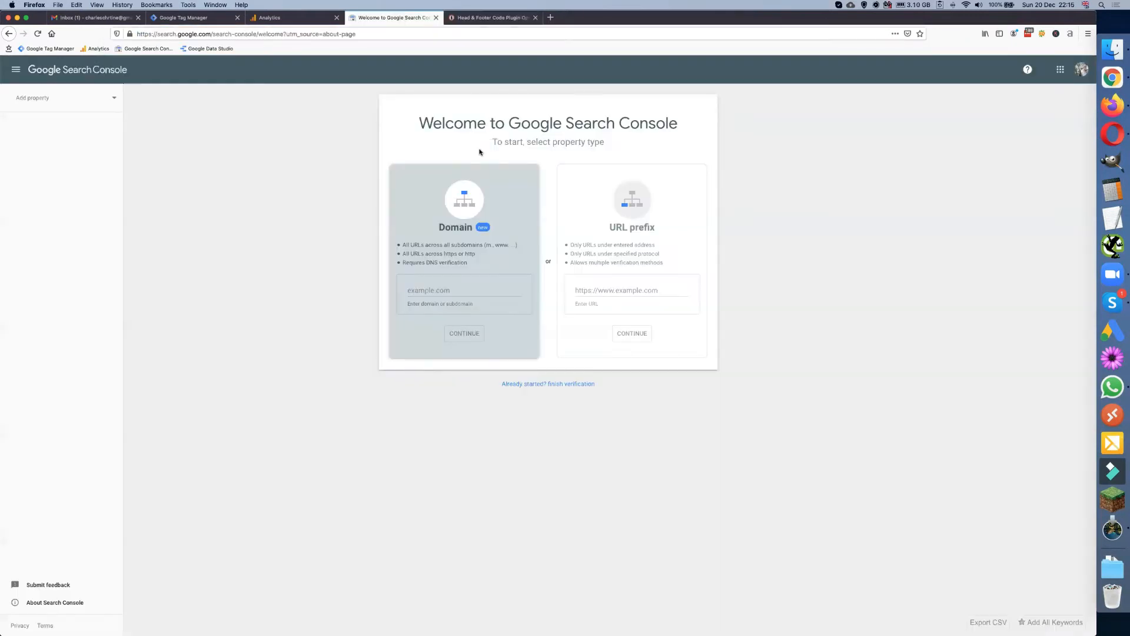
pyautogui.moveTo(547, 227); pyautogui.dragTo(613, 294)
pyautogui.click(589, 289)
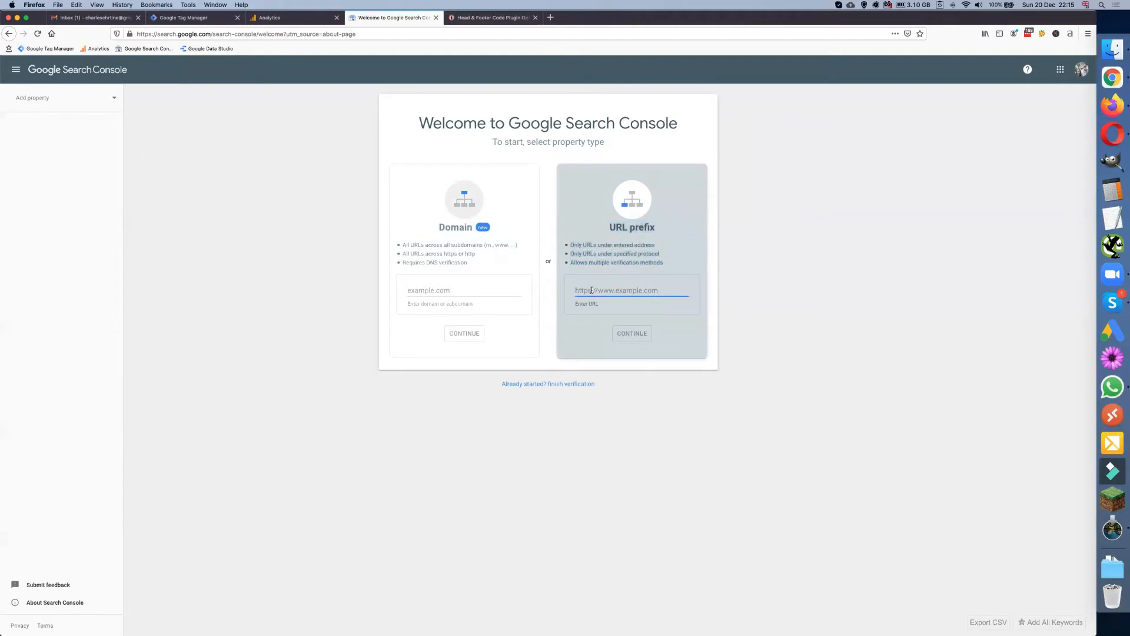
pyautogui.press('super+v')
pyautogui.click(638, 336)
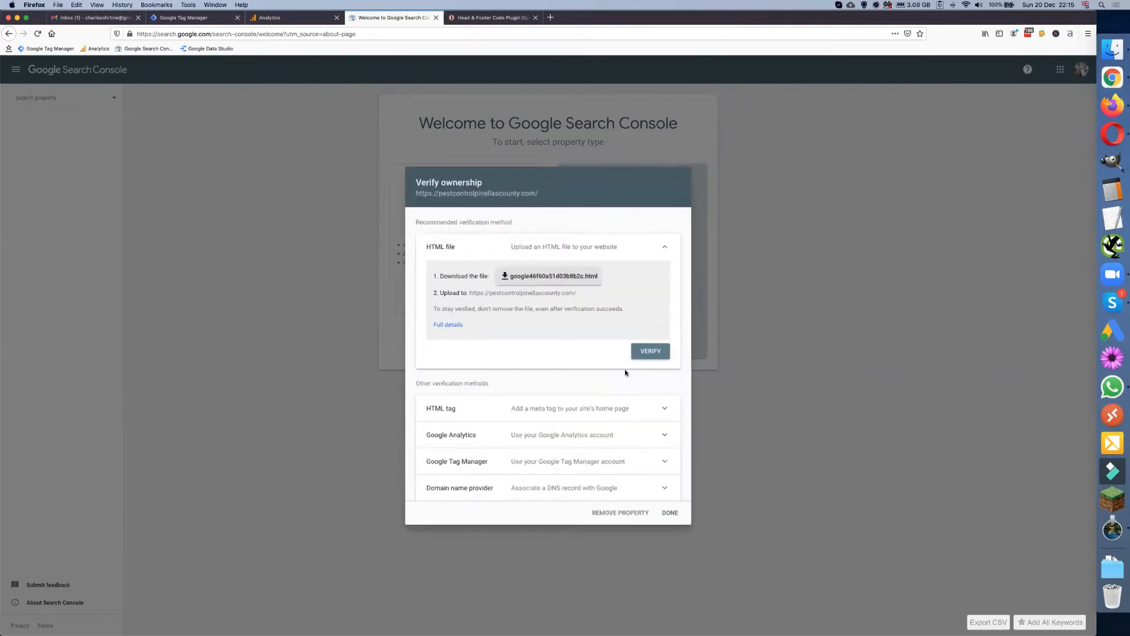
# Try to verify site ownership with the Google Analytics method
pyautogui.click(659, 437)
pyautogui.click(651, 498)
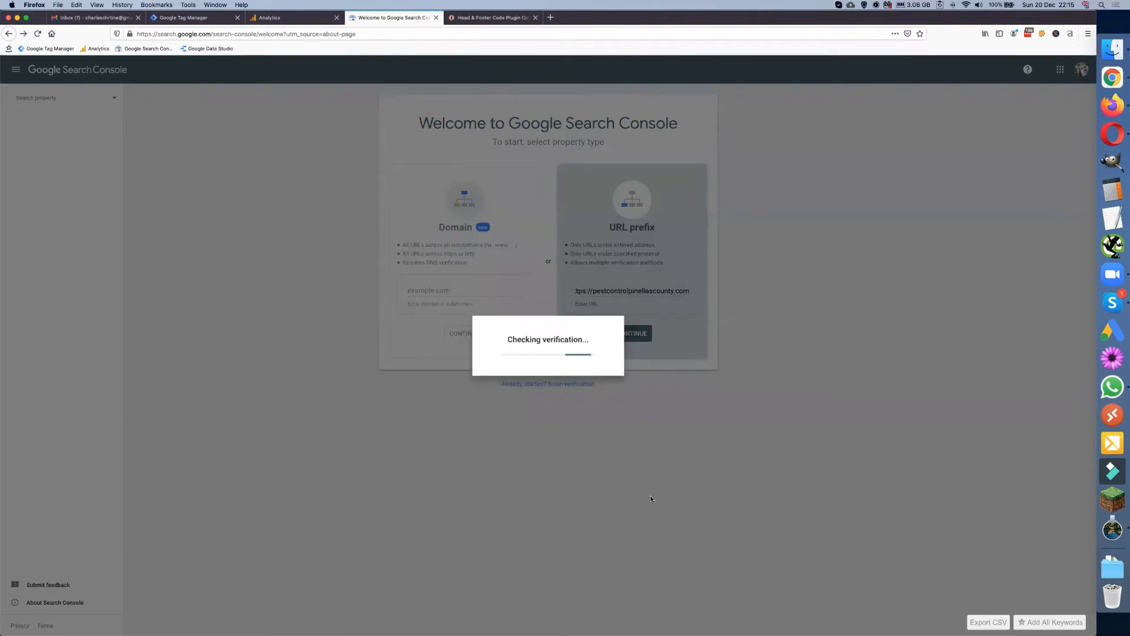
pyautogui.click(667, 412)
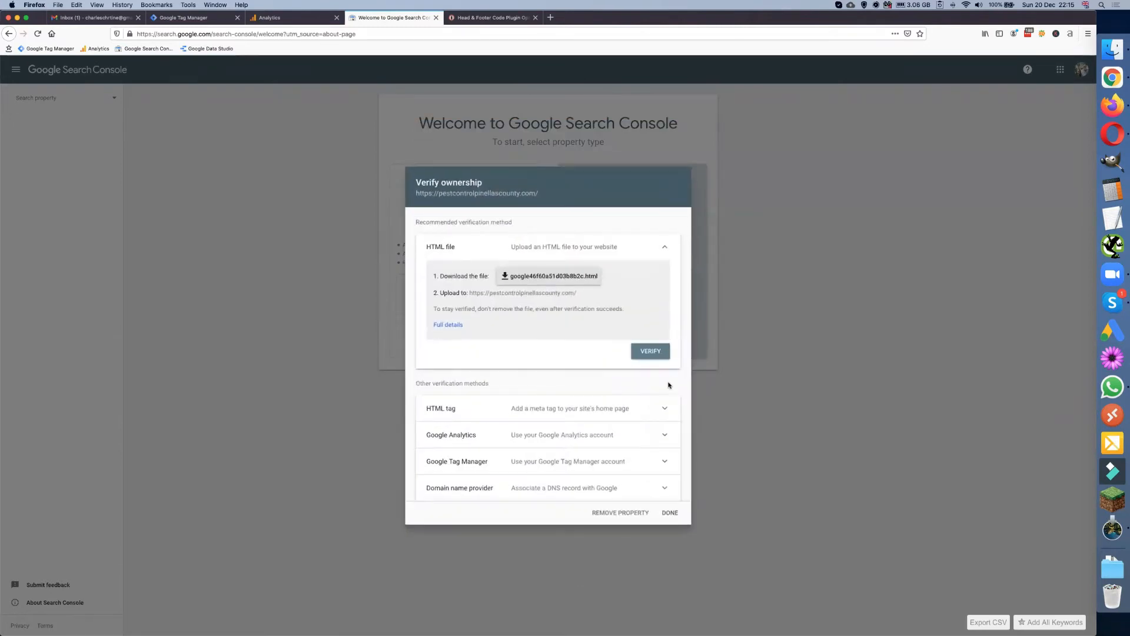
# Verify site ownership with the Google Tag Manager method
pyautogui.click(663, 464)
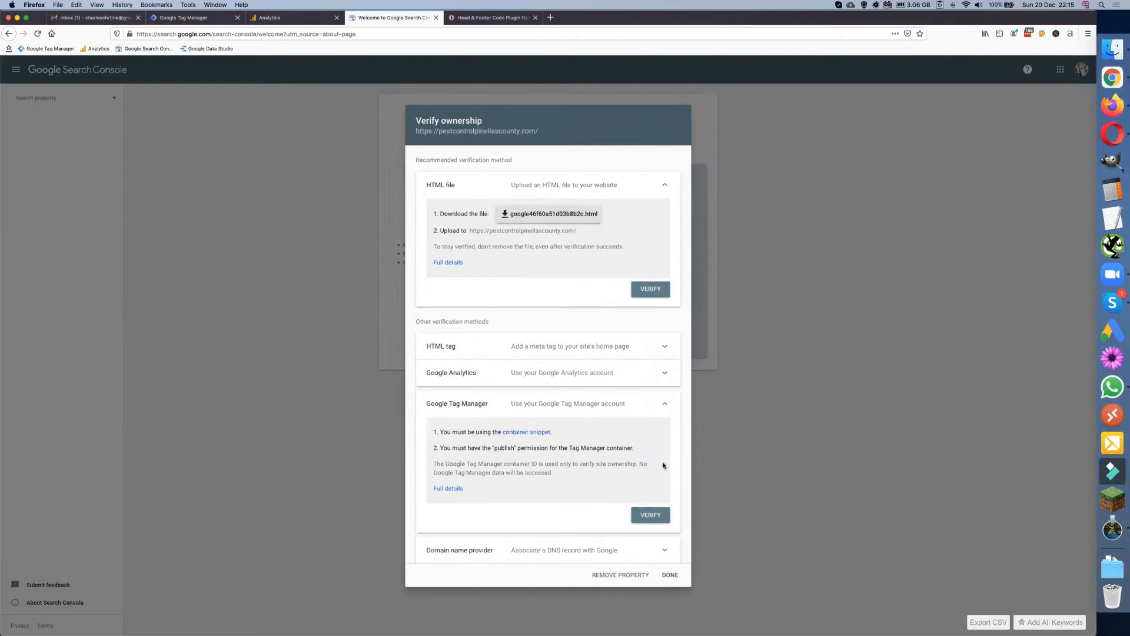
pyautogui.click(651, 516)
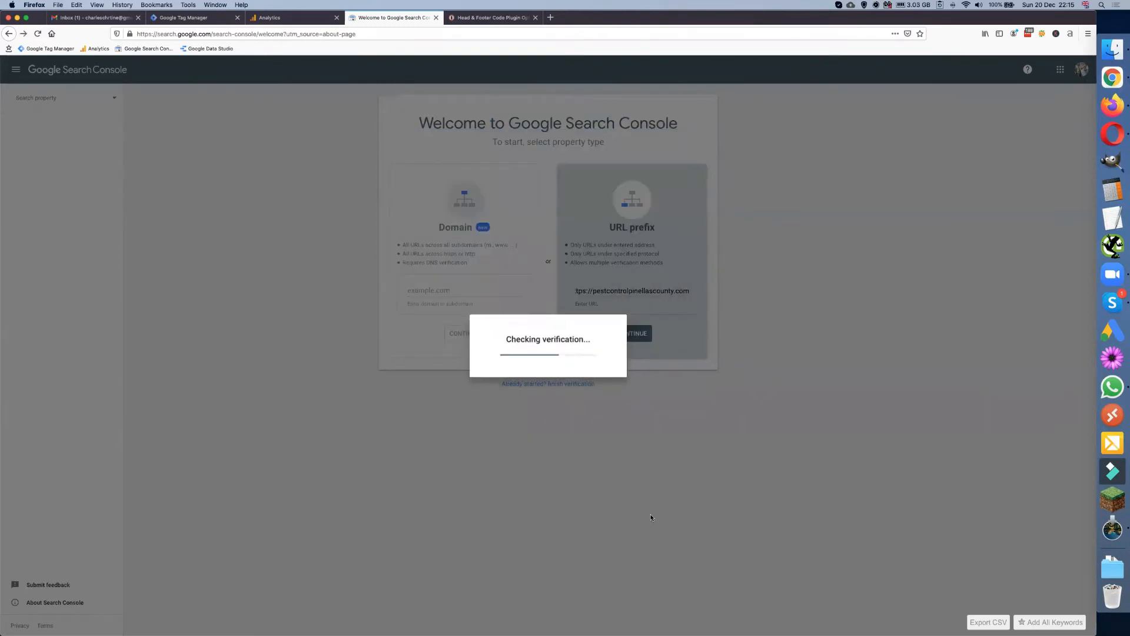
# Expand the HTML tag verification method for the property and copy its meta tag
pyautogui.click(667, 412)
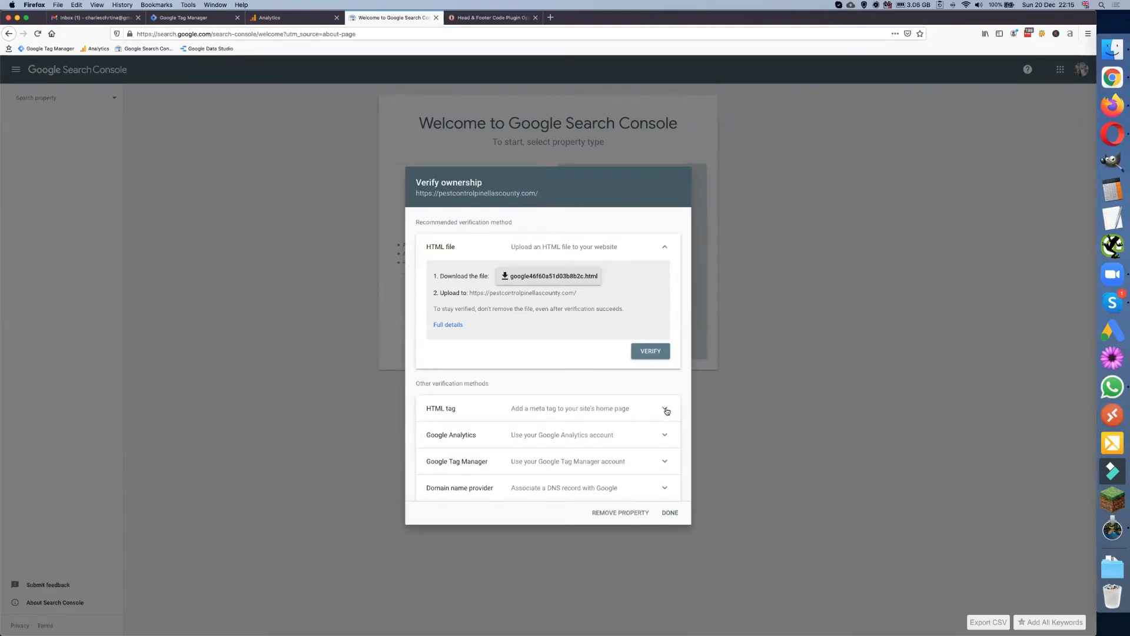
pyautogui.click(666, 409)
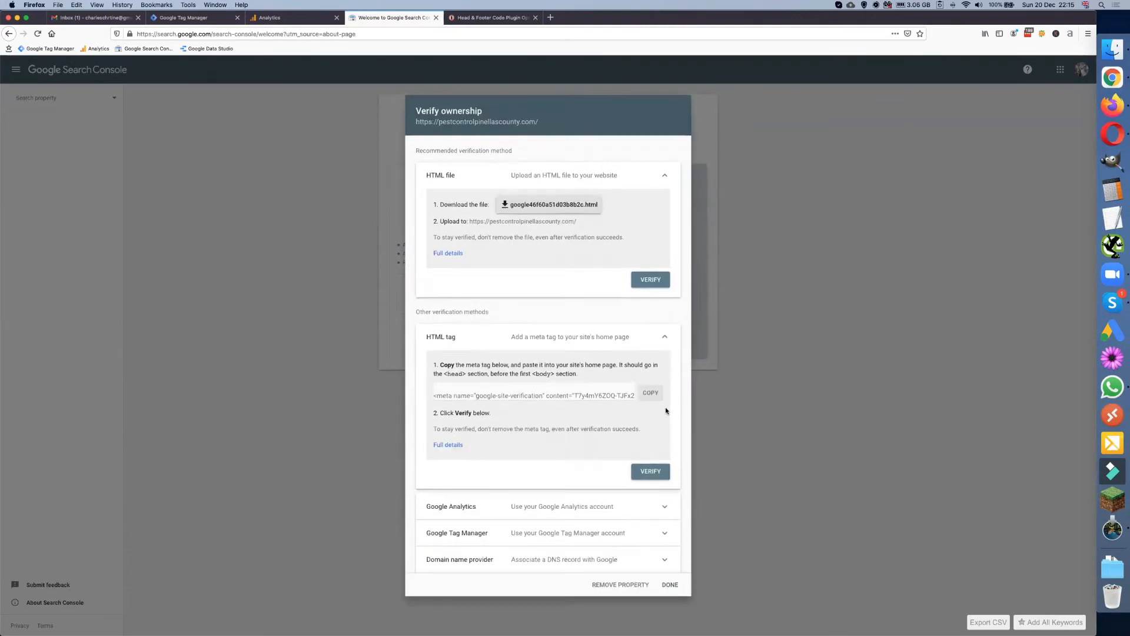
pyautogui.click(560, 395)
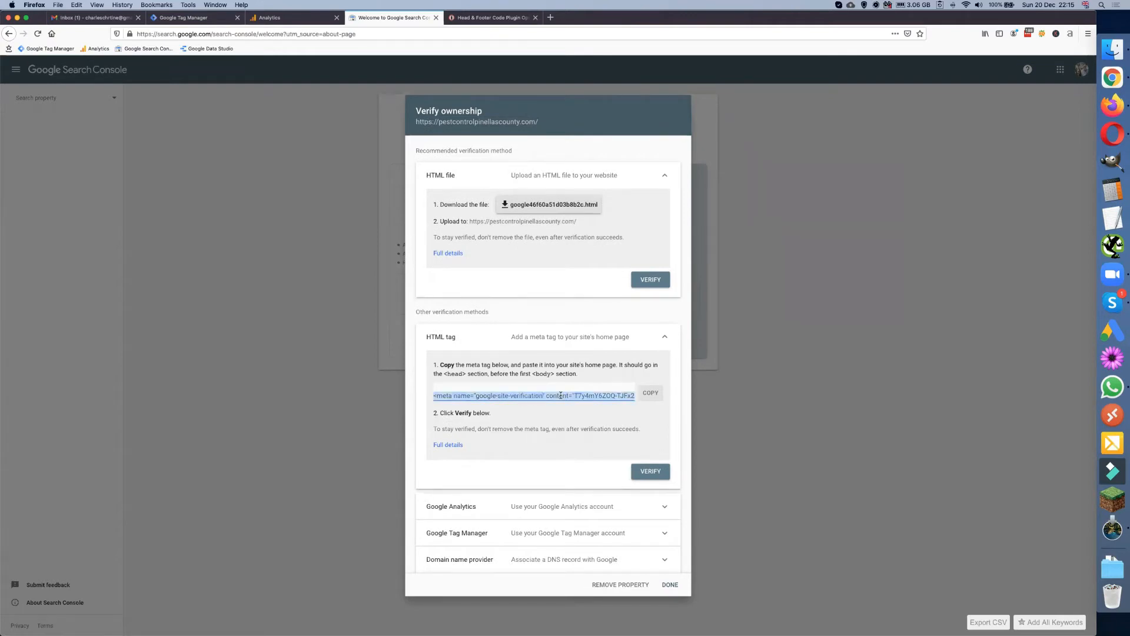
pyautogui.click(651, 394)
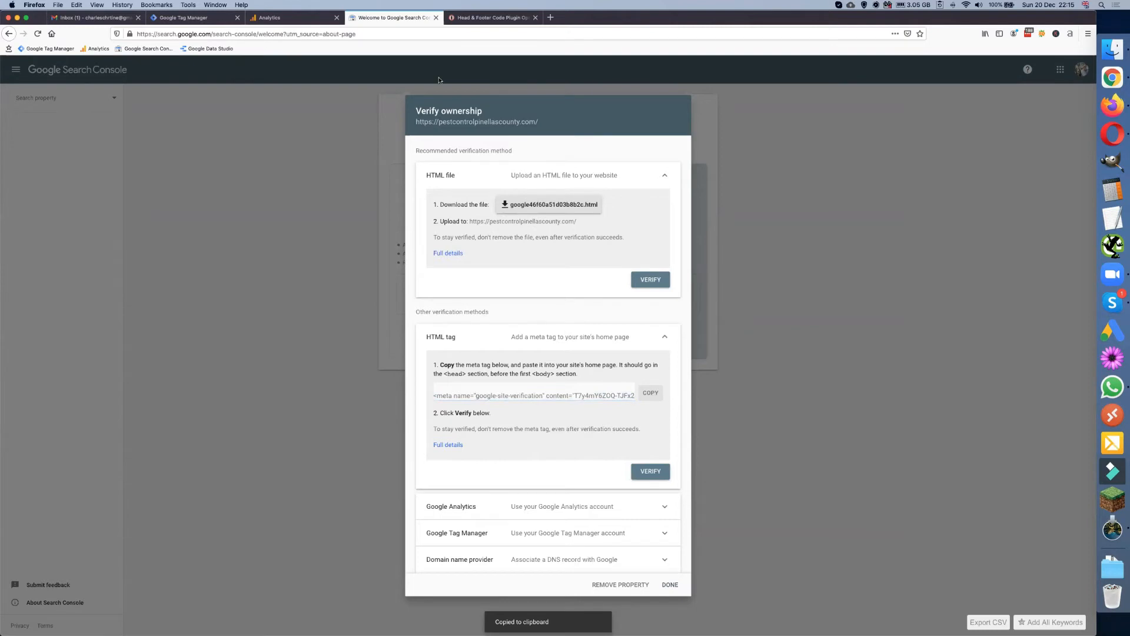
# In WordPress, paste the Google site verification meta tag above the Tag Manager script in the Site-wide Head Code and save the changes
pyautogui.click(491, 17)
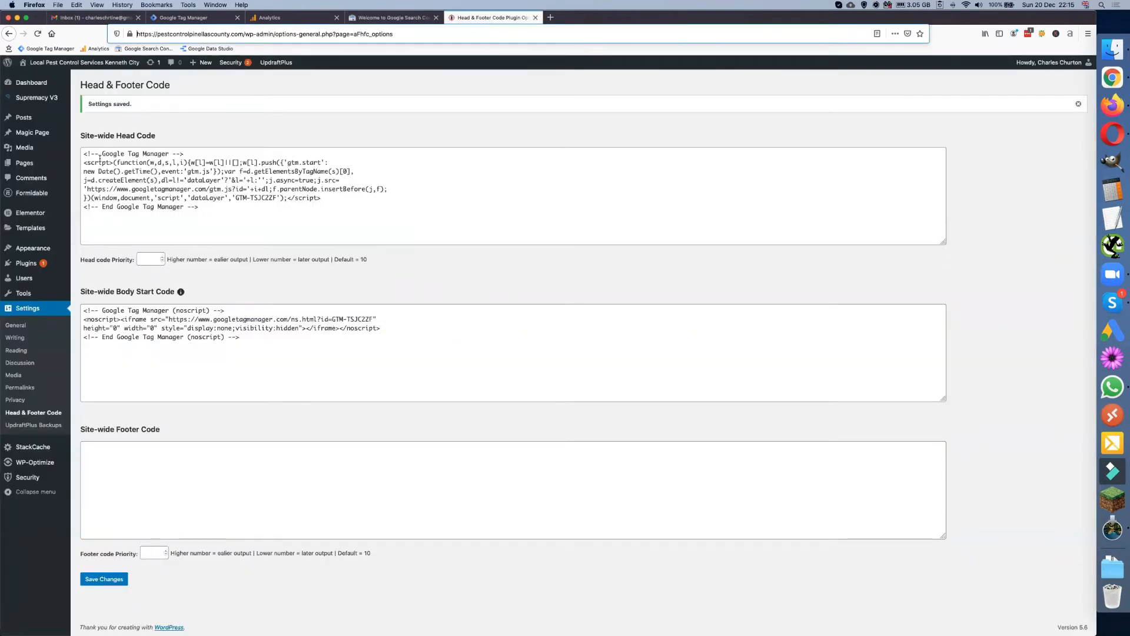
pyautogui.click(84, 154)
pyautogui.press('Return')
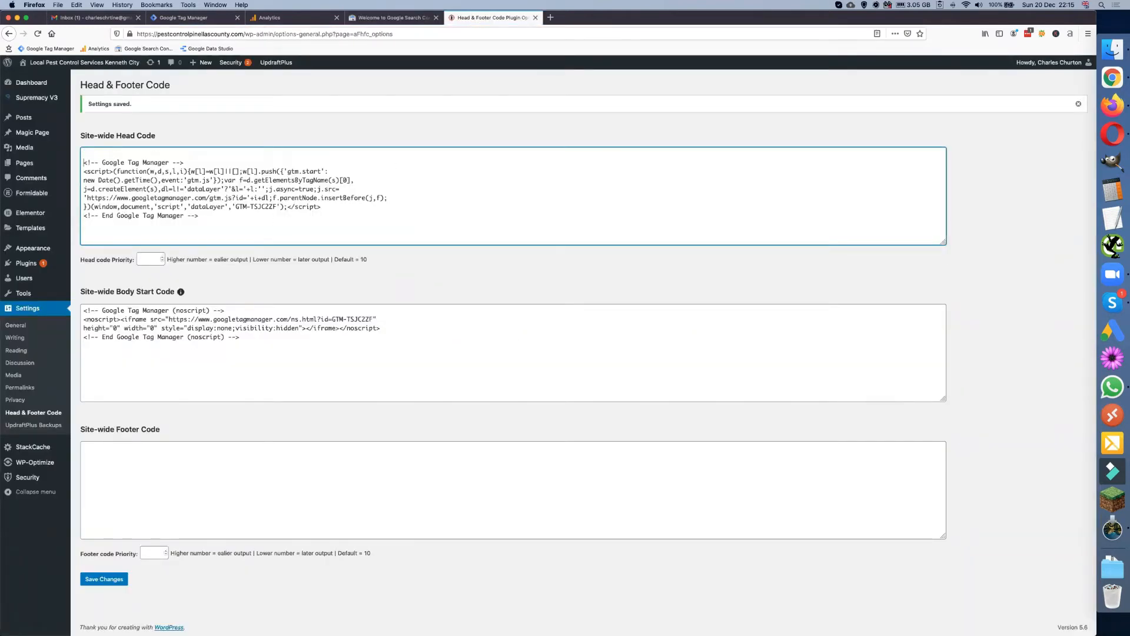
pyautogui.press('super+v')
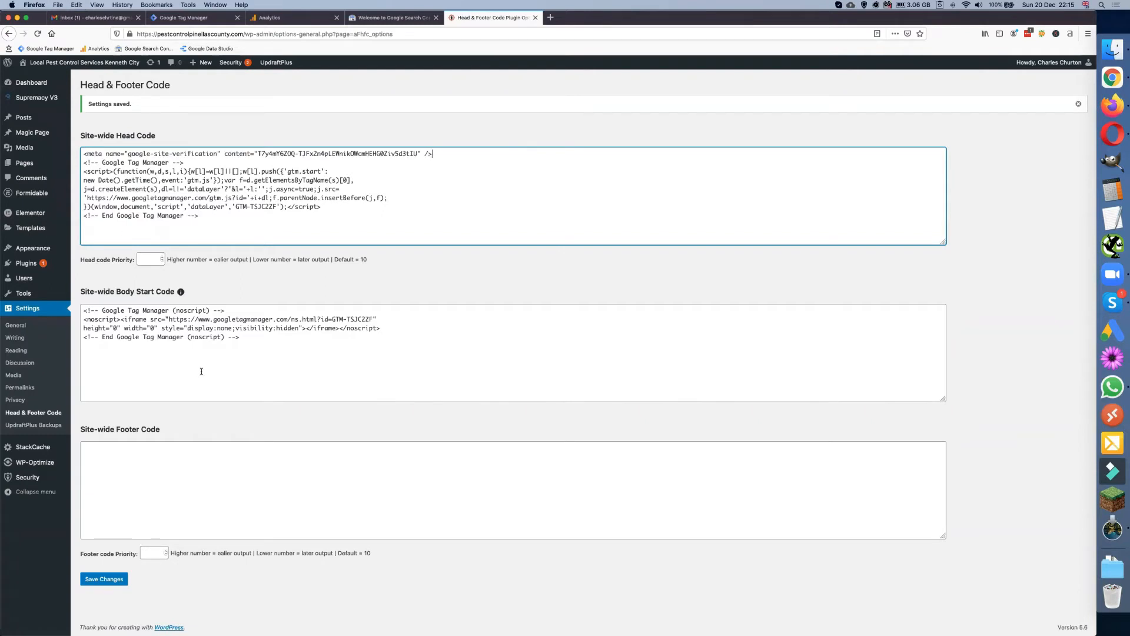
pyautogui.click(109, 580)
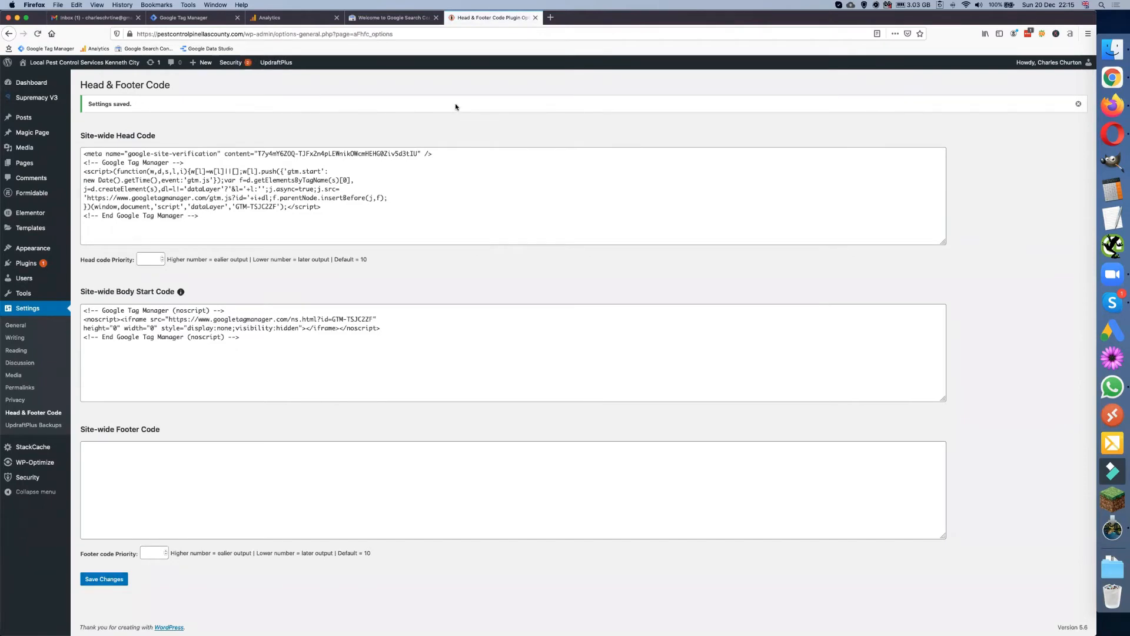
# Return to Google Search Console and verify site ownership with the HTML tag method, then close the confirmation
pyautogui.click(375, 19)
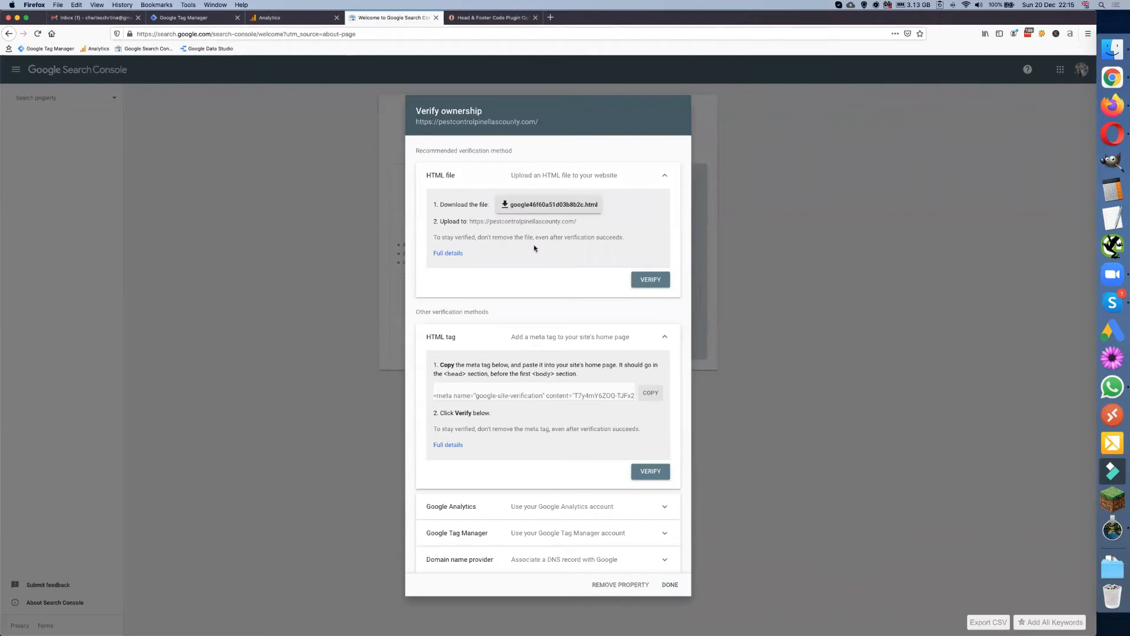
pyautogui.click(652, 473)
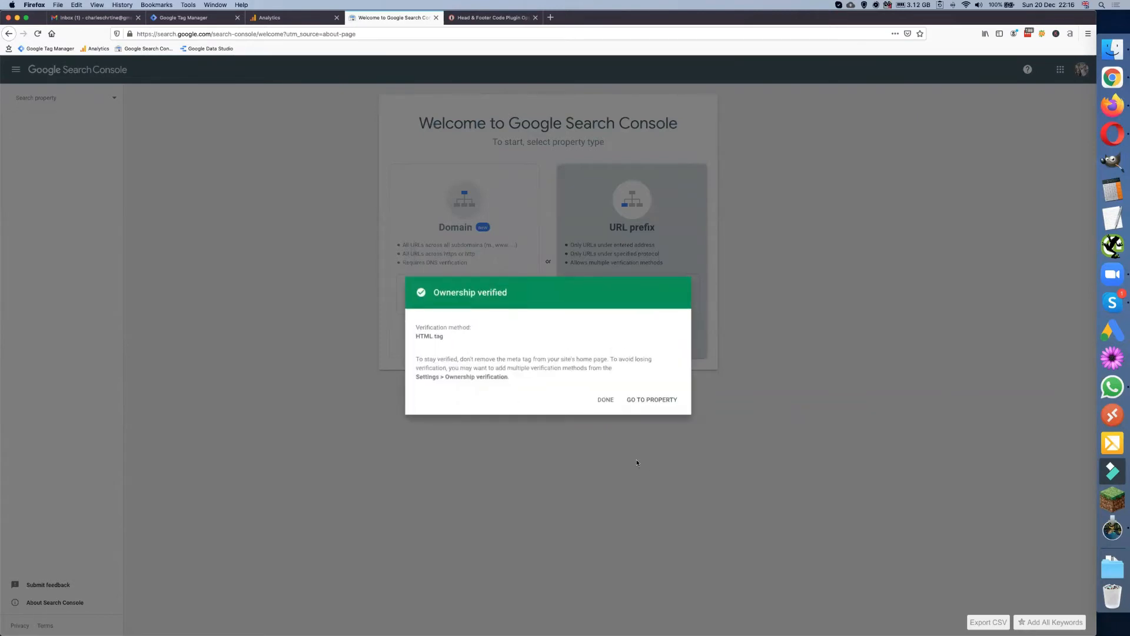
pyautogui.click(606, 400)
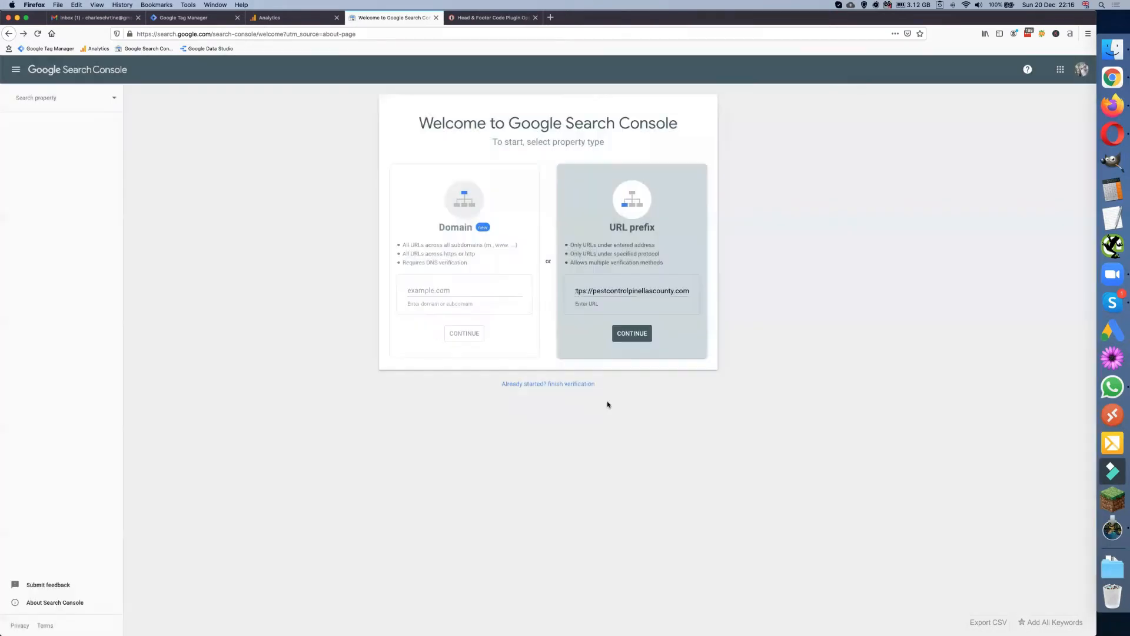
pyautogui.click(593, 289)
pyautogui.doubleClick(605, 289)
pyautogui.tripleClick(605, 290)
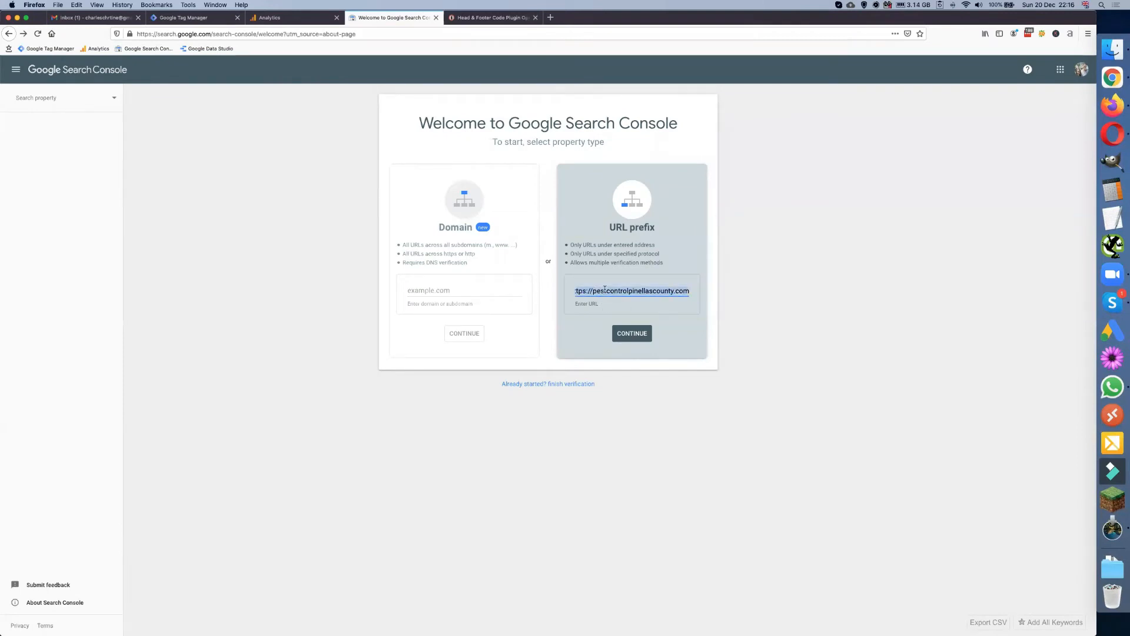
pyautogui.click(595, 289)
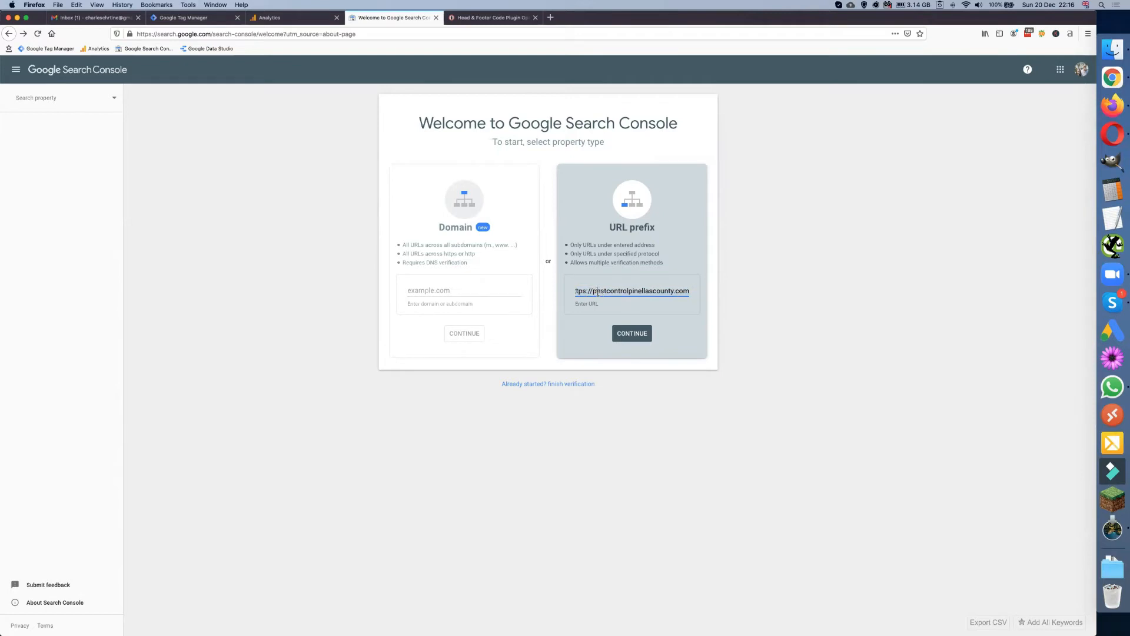
pyautogui.write('www.')
pyautogui.click(633, 335)
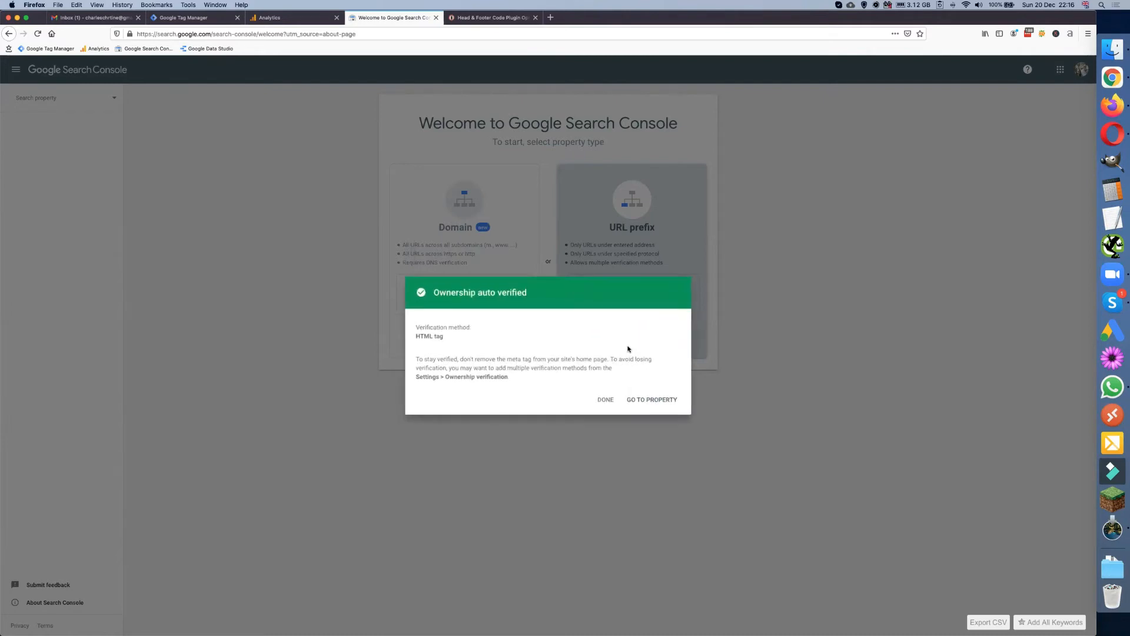
pyautogui.click(606, 397)
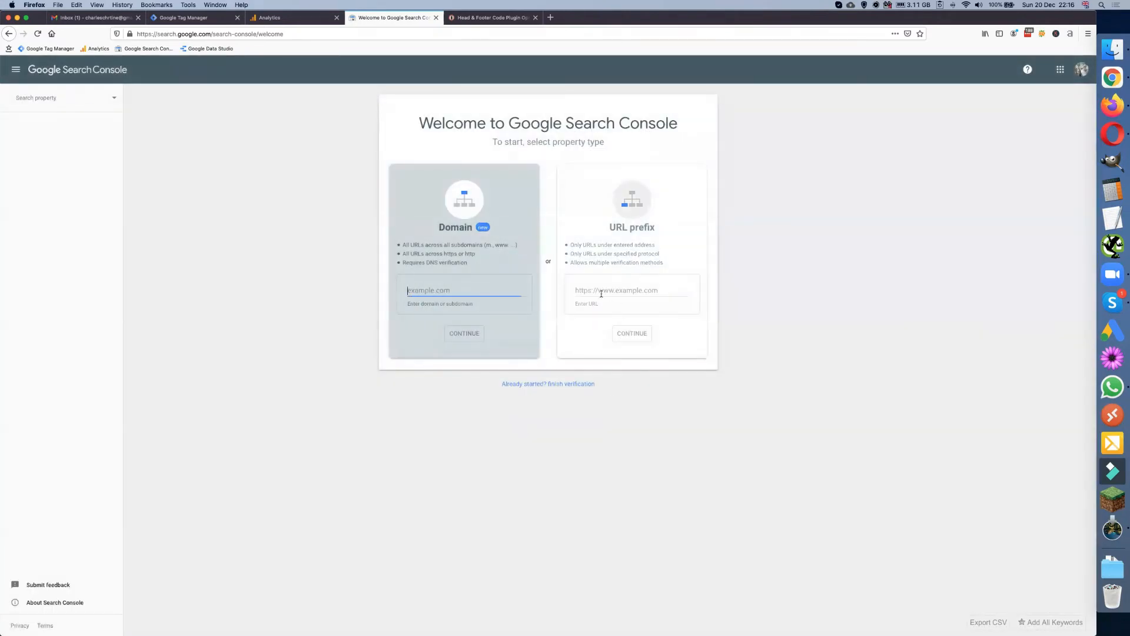
pyautogui.click(605, 289)
pyautogui.press('super+v')
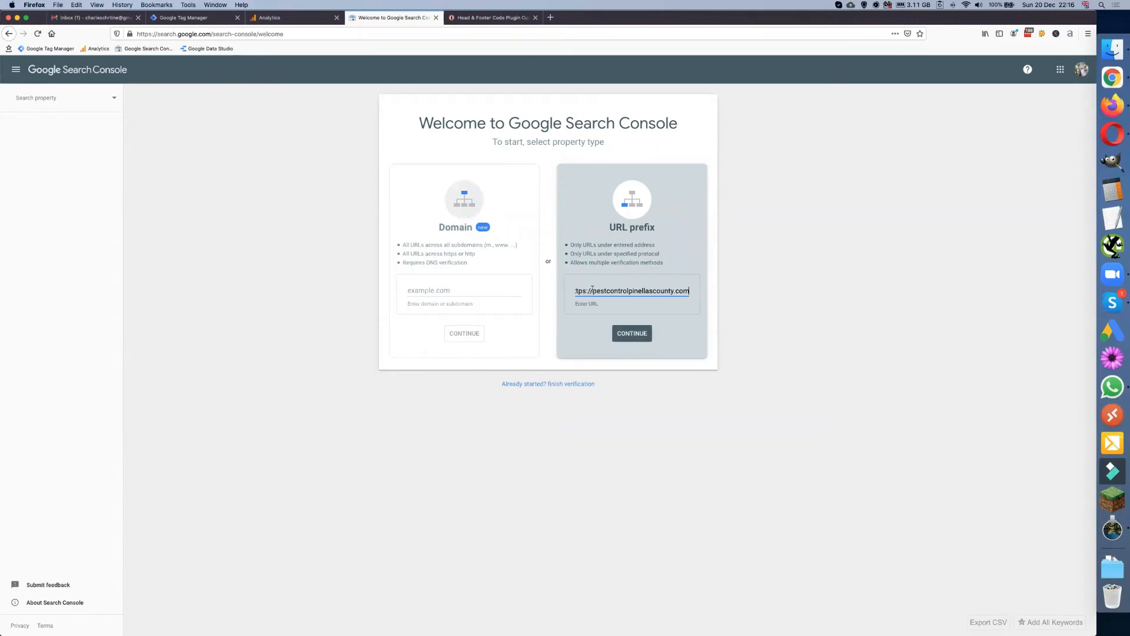
pyautogui.press('BackSpace')
pyautogui.click(630, 339)
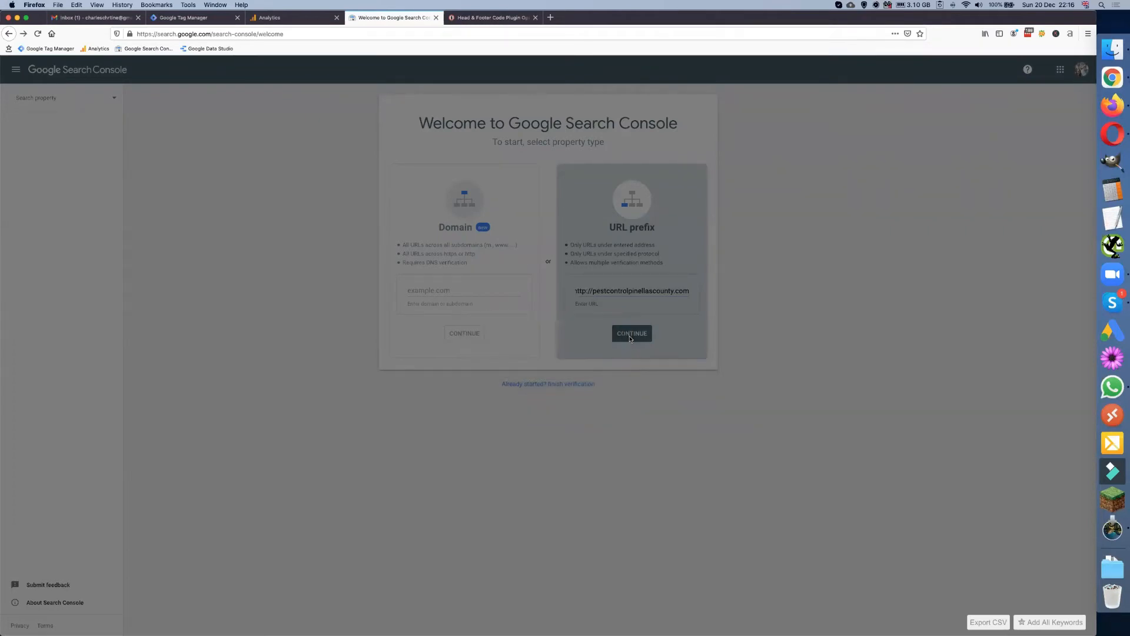
pyautogui.click(606, 400)
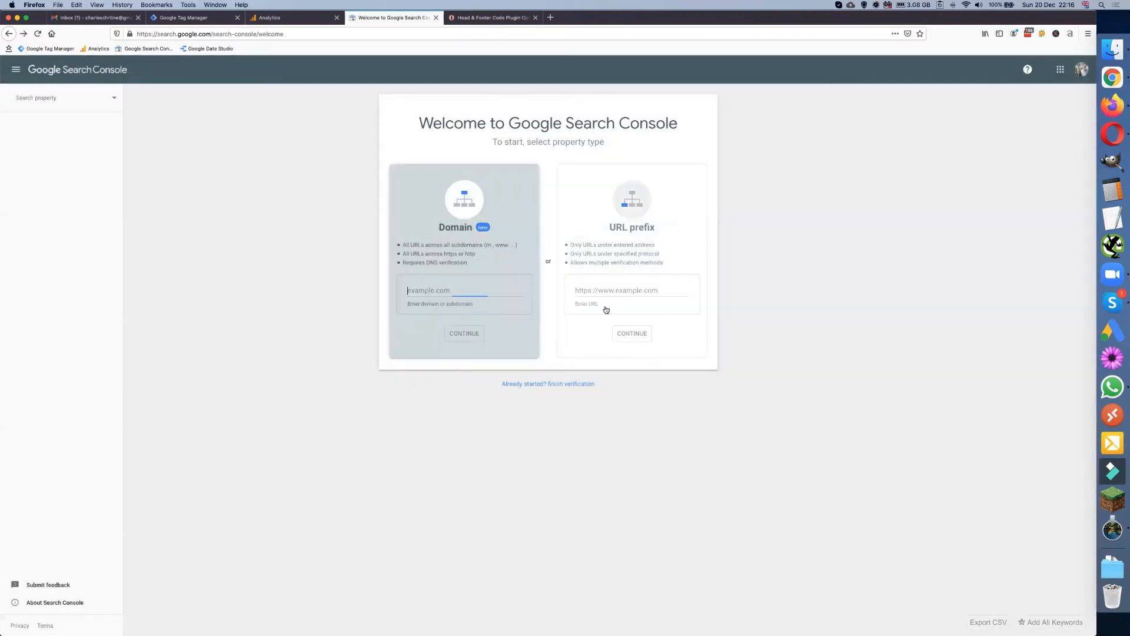
pyautogui.click(580, 288)
pyautogui.press('super+v')
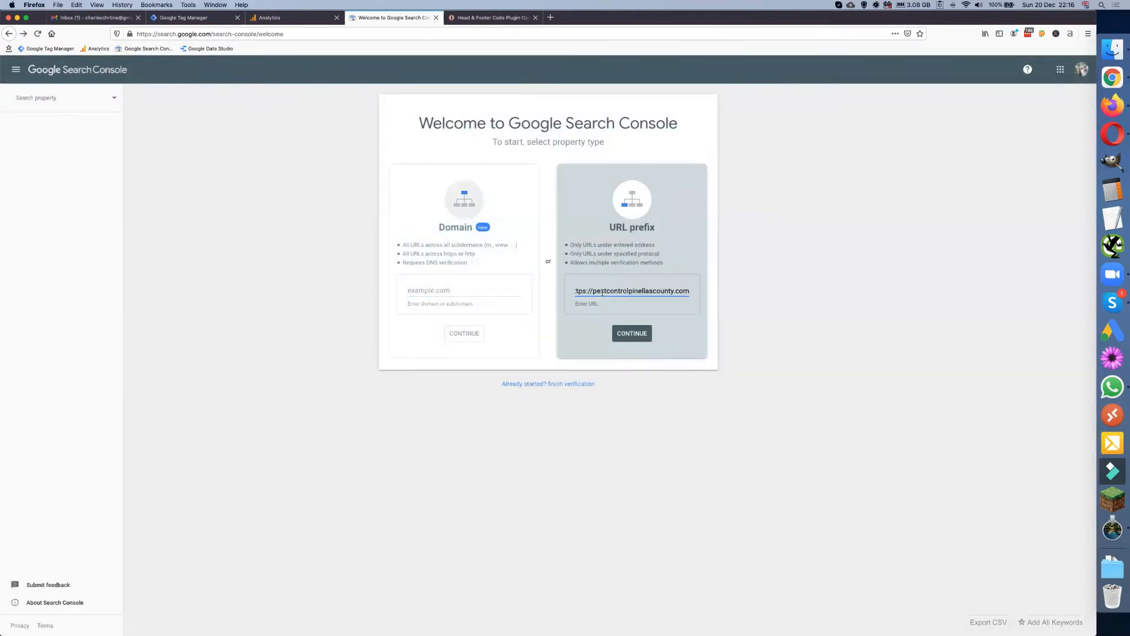
pyautogui.click(585, 291)
pyautogui.press('BackSpace')
pyautogui.press('BackSpace')
pyautogui.write('www.')
pyautogui.click(630, 334)
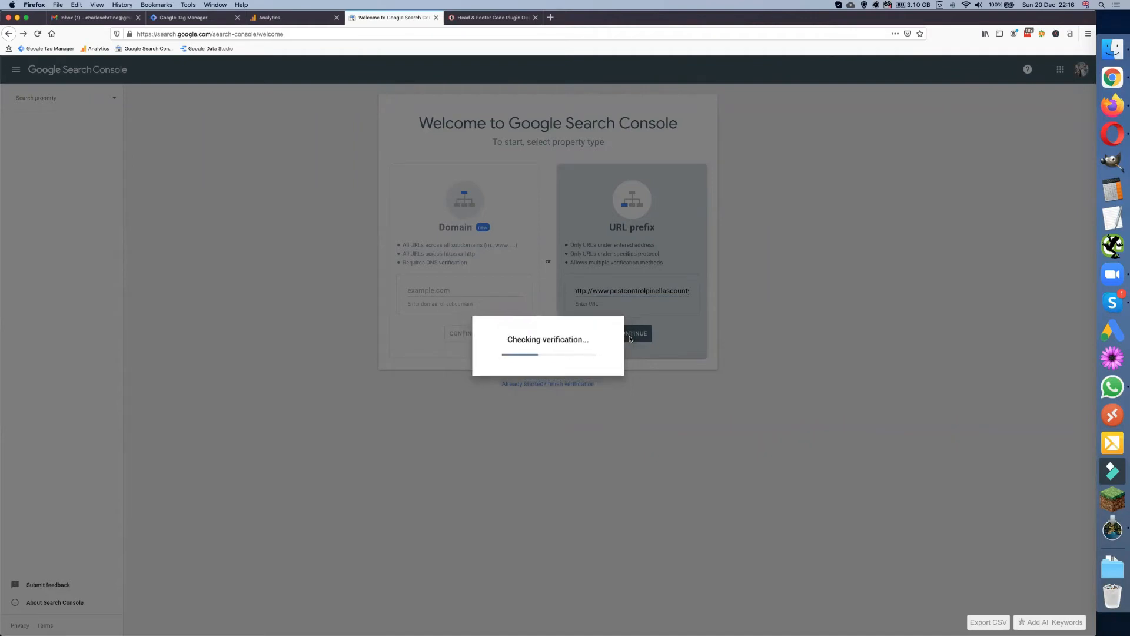
pyautogui.click(602, 395)
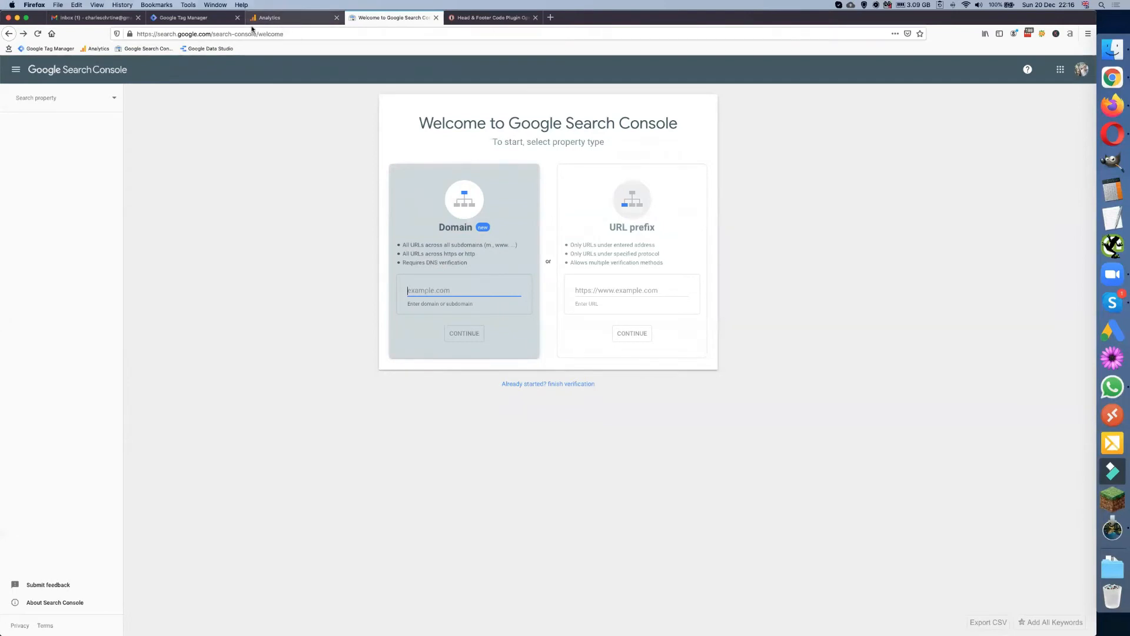
pyautogui.click(31, 99)
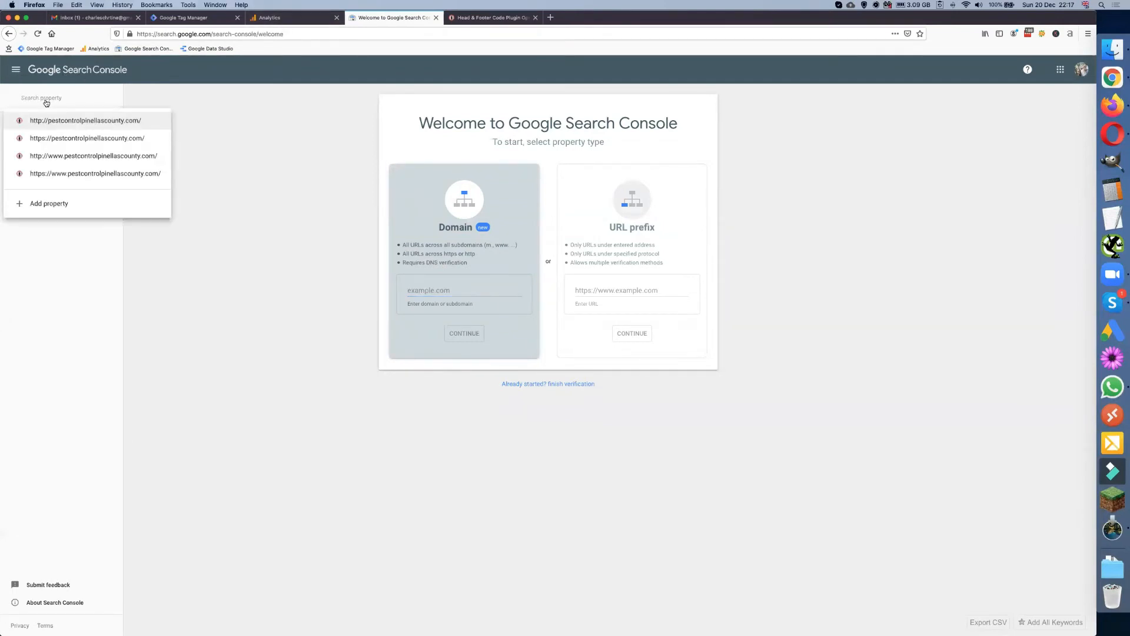
pyautogui.click(57, 139)
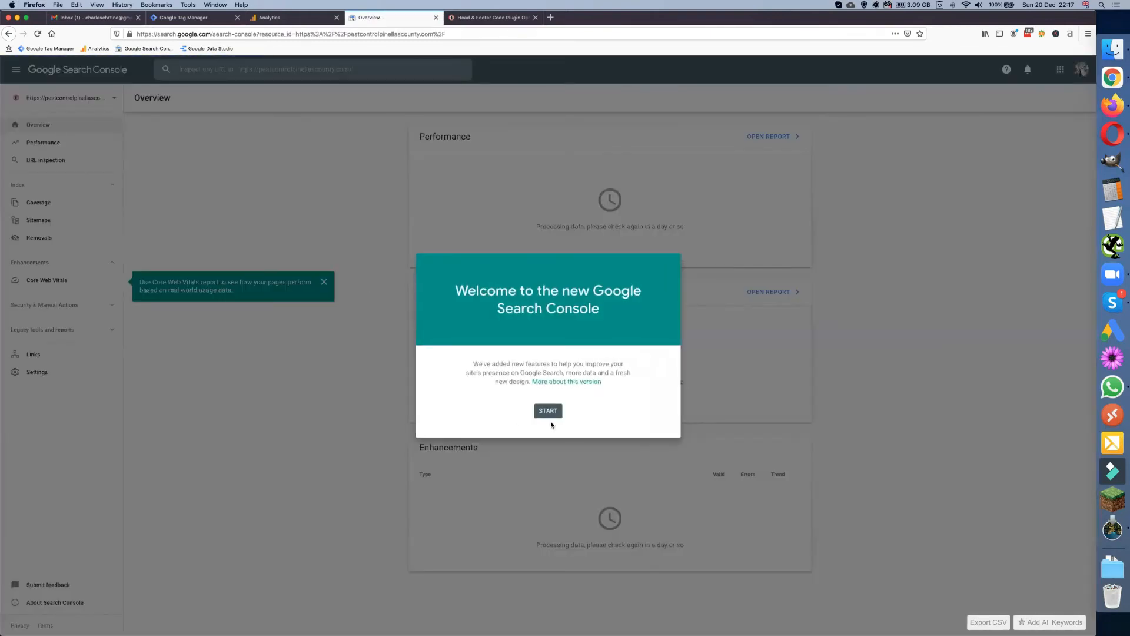
pyautogui.click(547, 410)
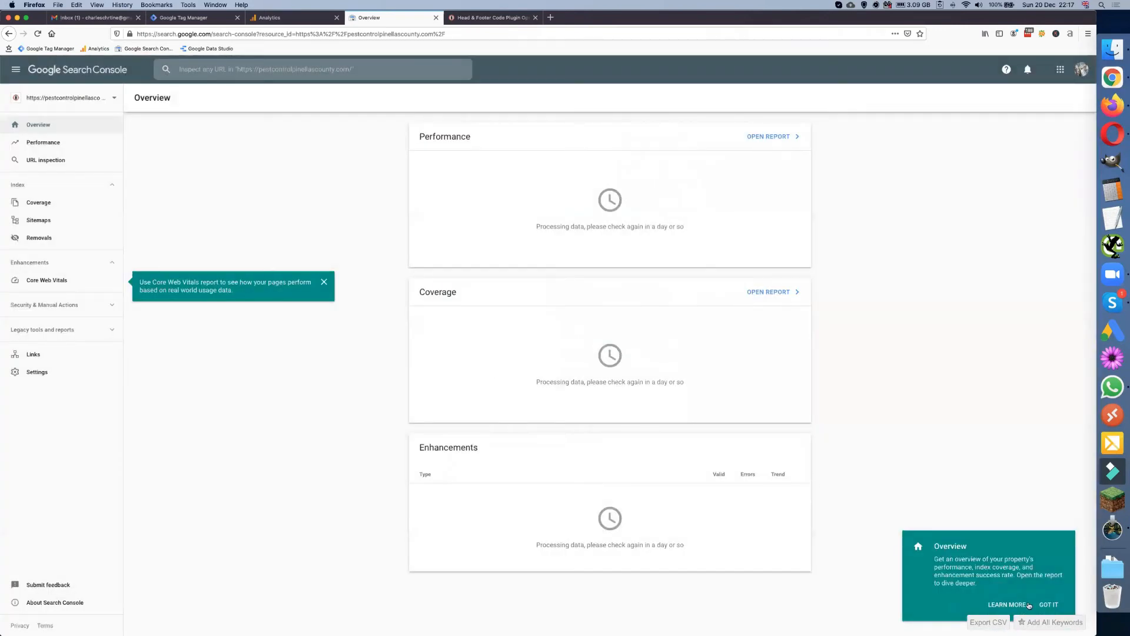
pyautogui.click(1043, 605)
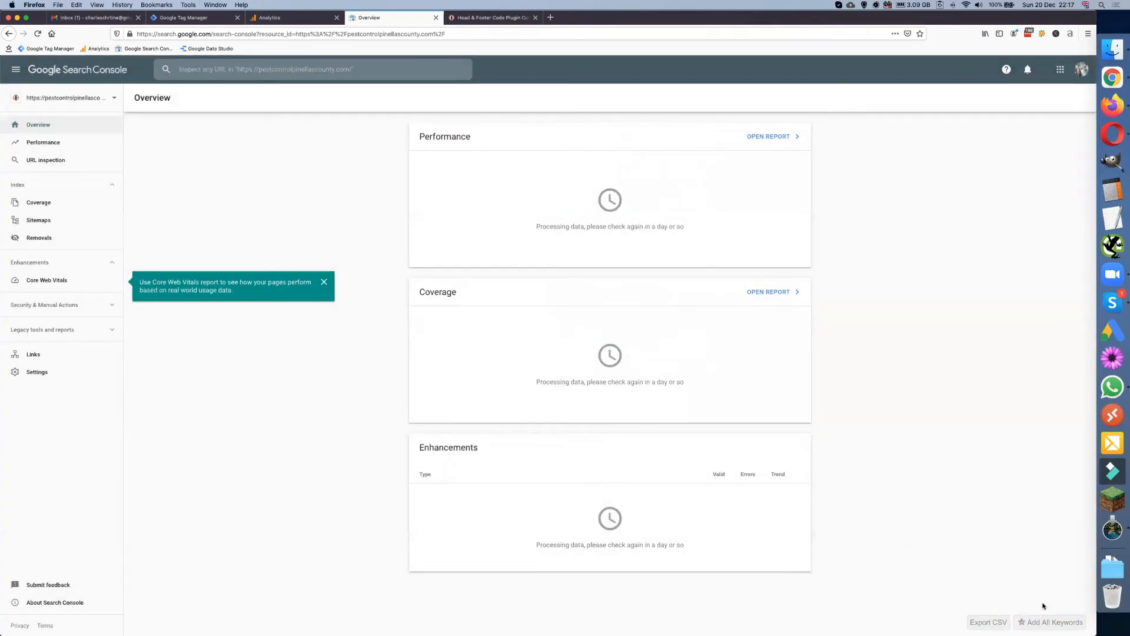
pyautogui.click(324, 283)
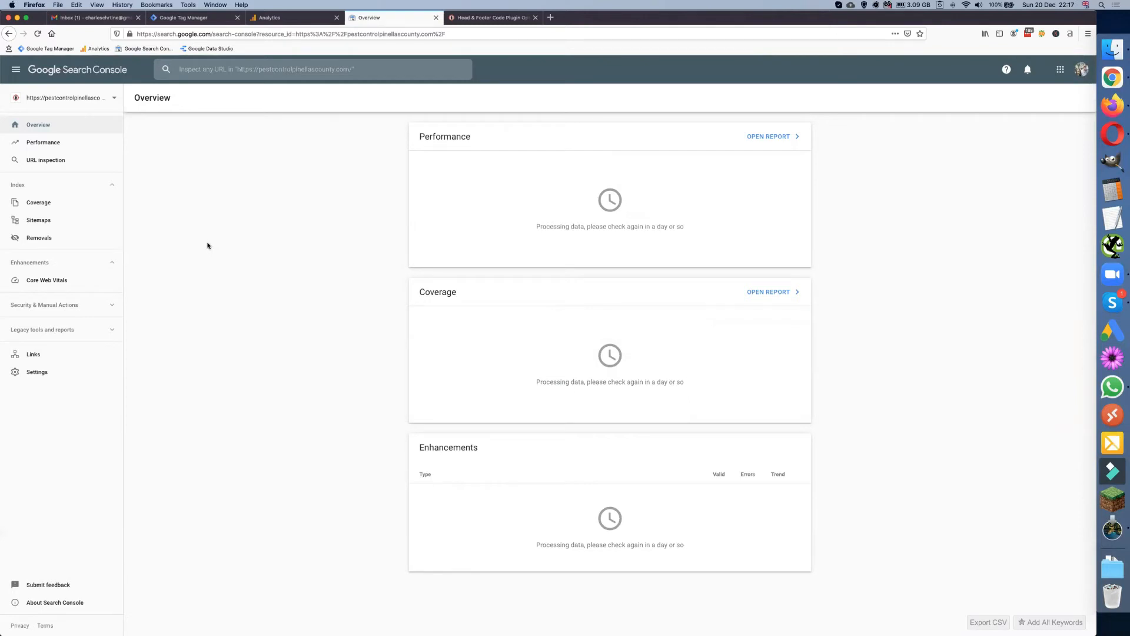
pyautogui.click(37, 223)
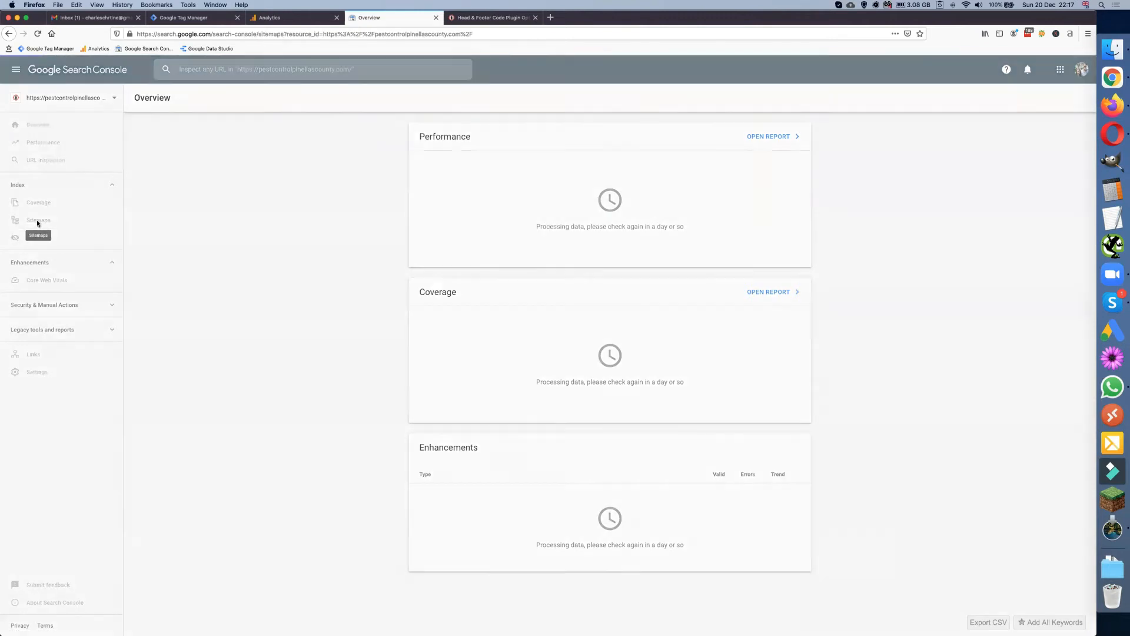
# Open the sitemap generator website xml-sitemaps.com in a new browser tab
pyautogui.click(551, 18)
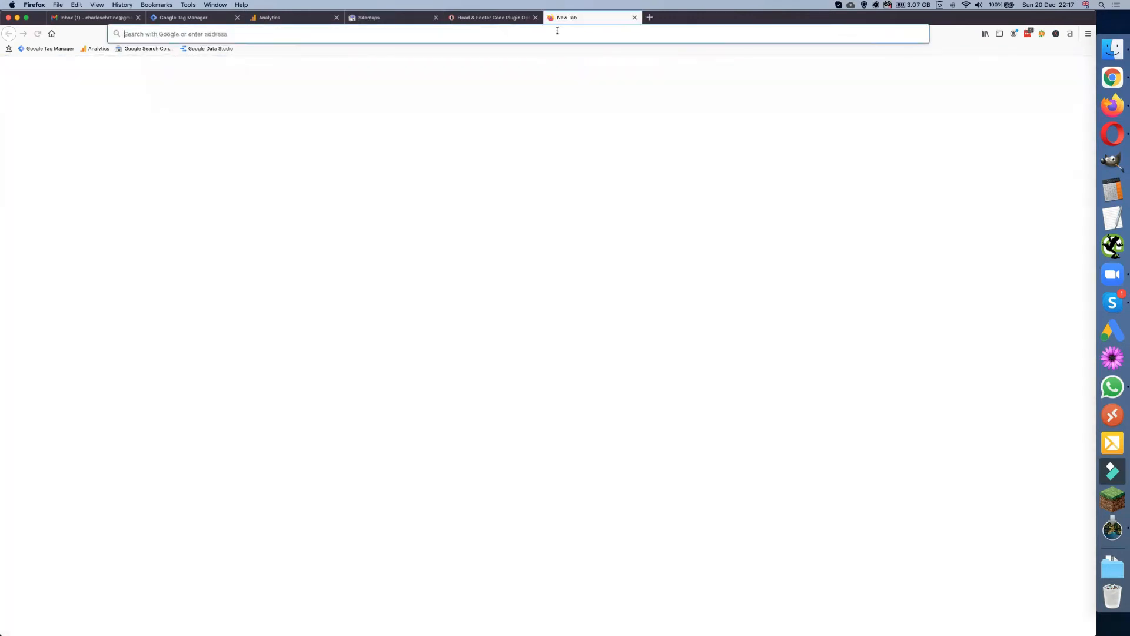
pyautogui.write('s')
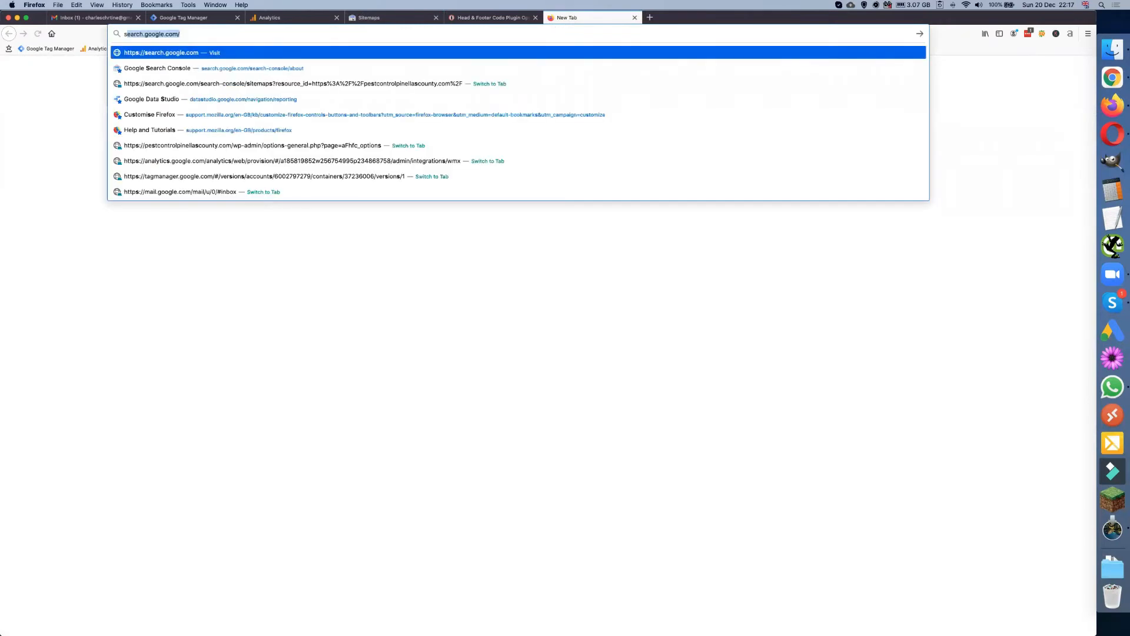
pyautogui.write('xml')
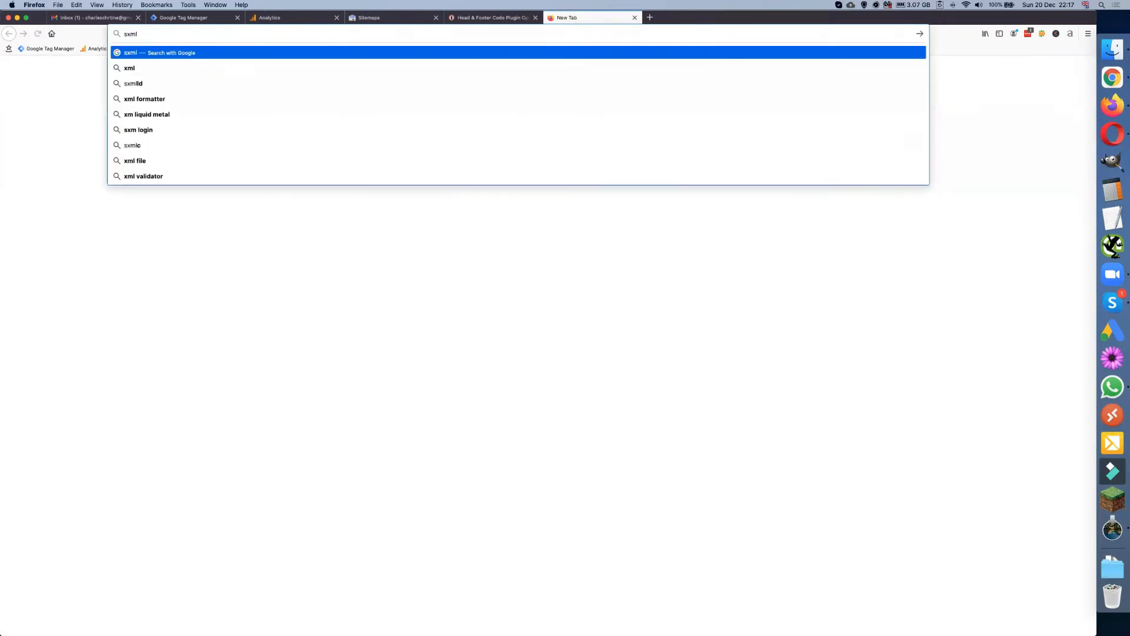
pyautogui.press('BackSpace')
pyautogui.press('BackSpace')
pyautogui.press('BackSpace')
pyautogui.press('BackSpace')
pyautogui.write('xm')
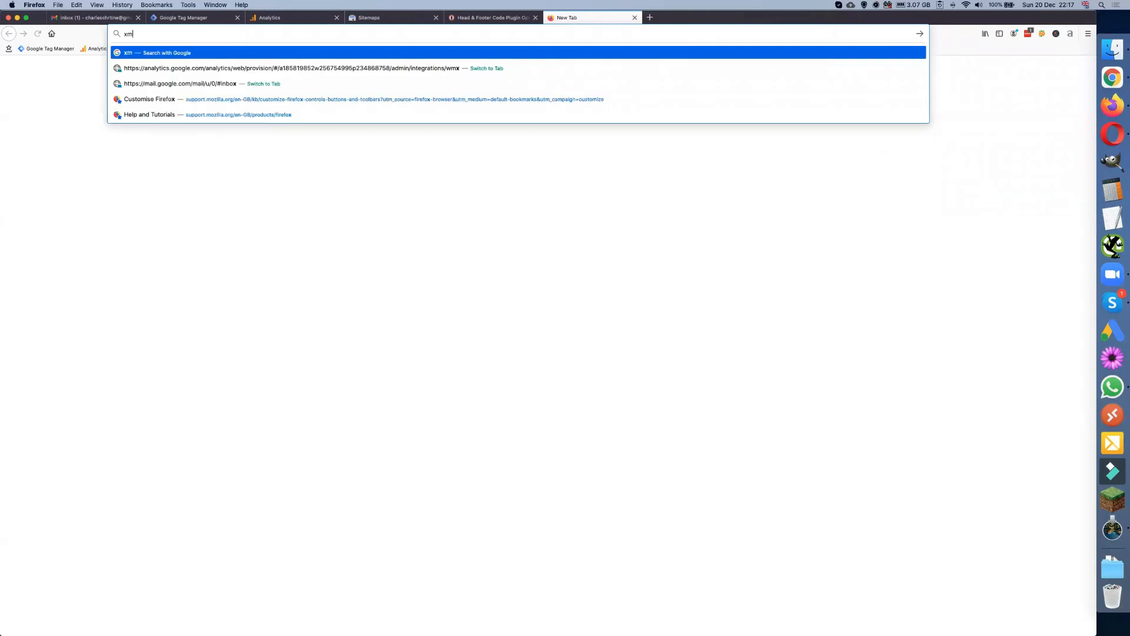
pyautogui.write('l-sit')
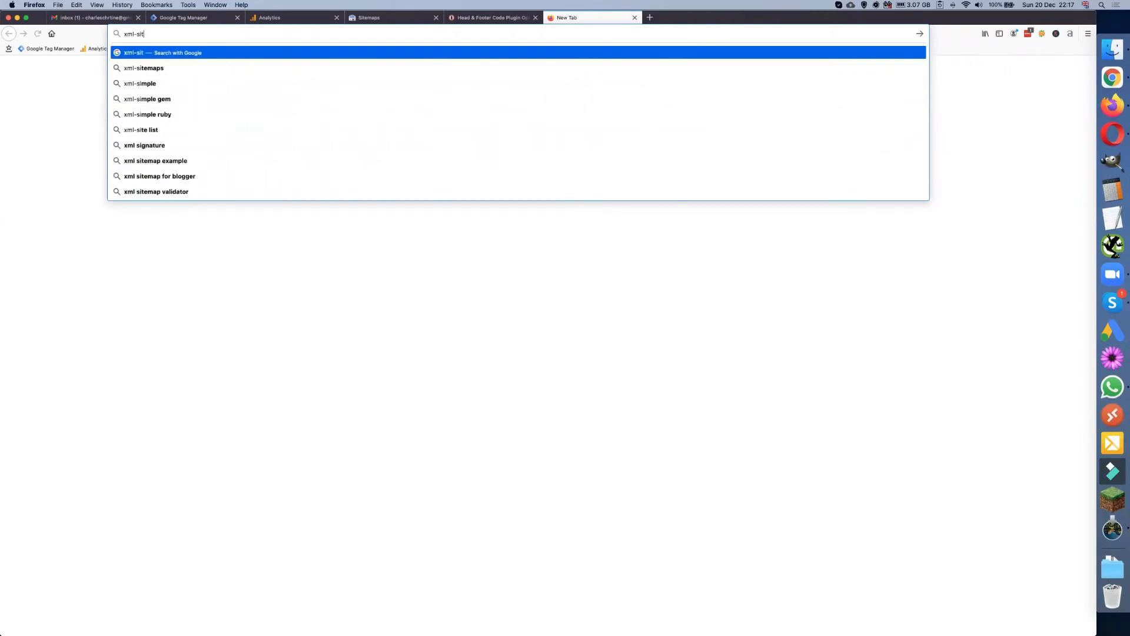
pyautogui.write('emaps.com')
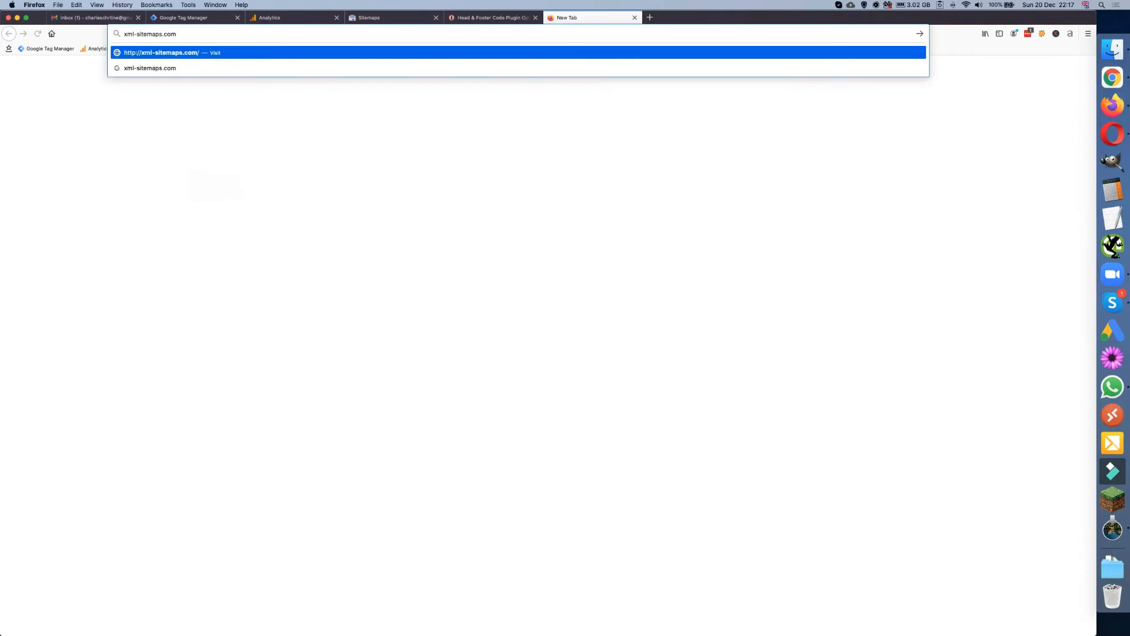
pyautogui.press('Return')
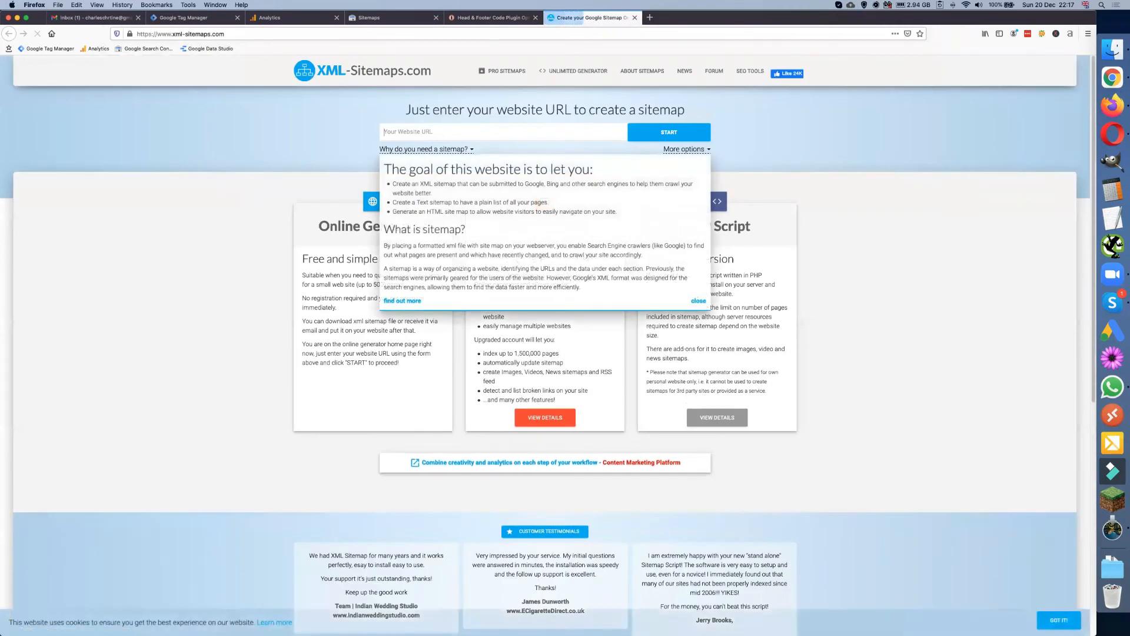
pyautogui.click(485, 19)
pyautogui.click(242, 34)
pyautogui.click(243, 34)
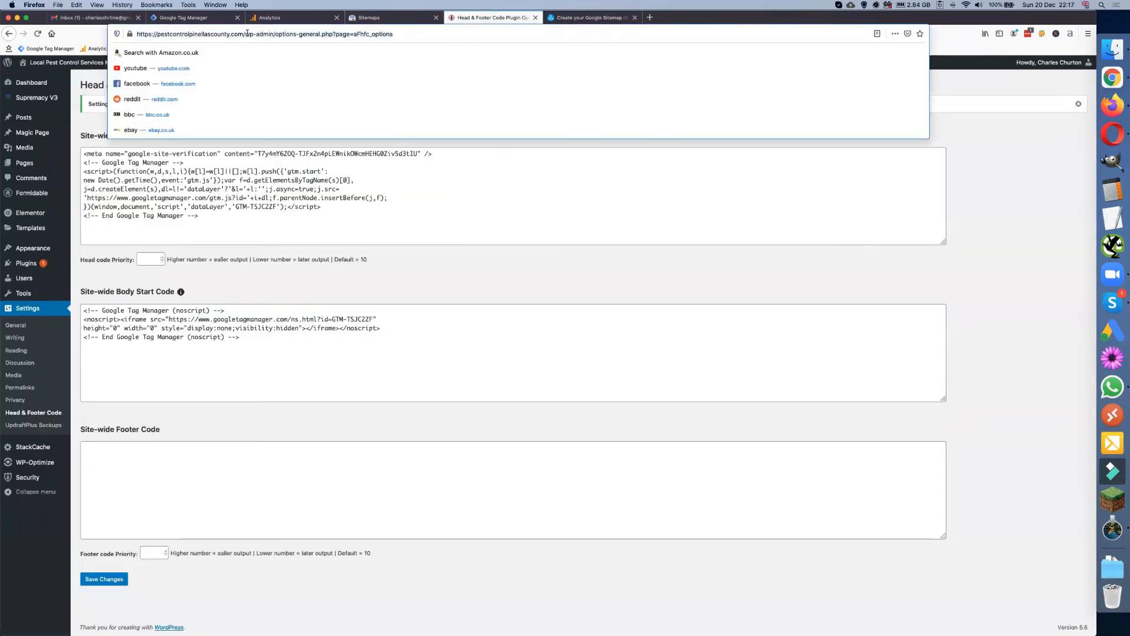
pyautogui.moveTo(243, 34); pyautogui.dragTo(136, 35)
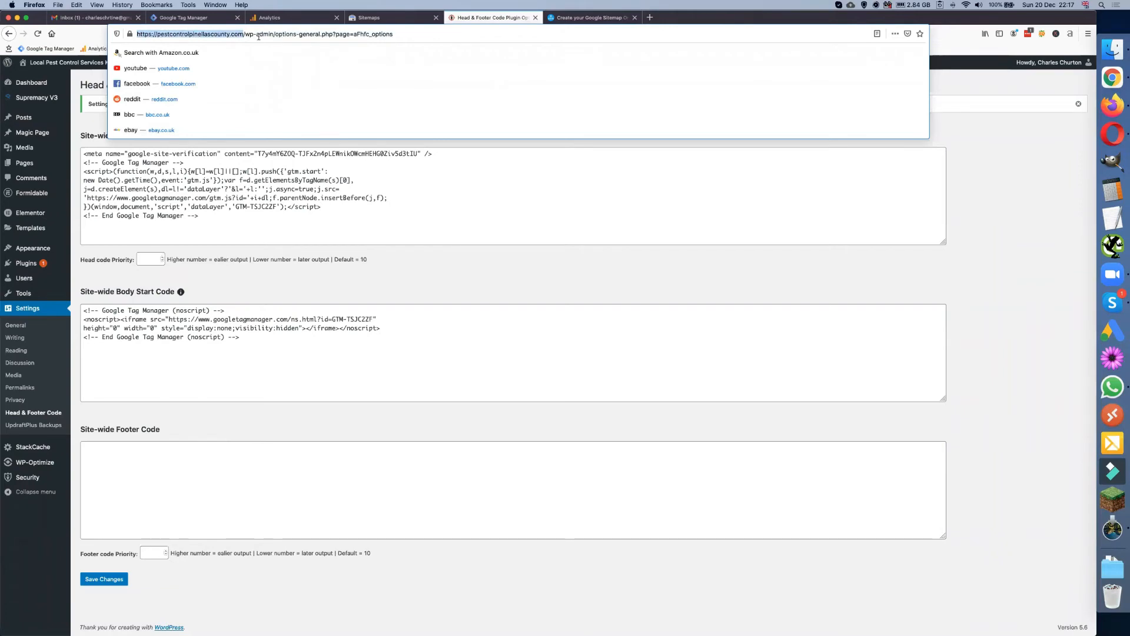
pyautogui.press('super+c')
pyautogui.click(589, 18)
pyautogui.press('super+v')
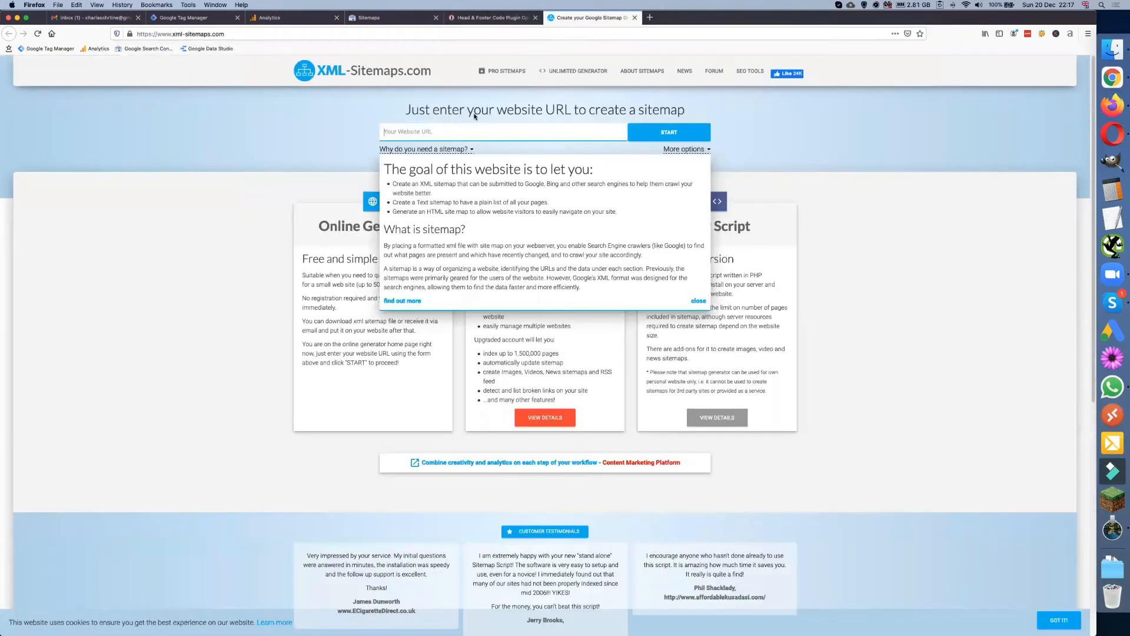
pyautogui.click(672, 134)
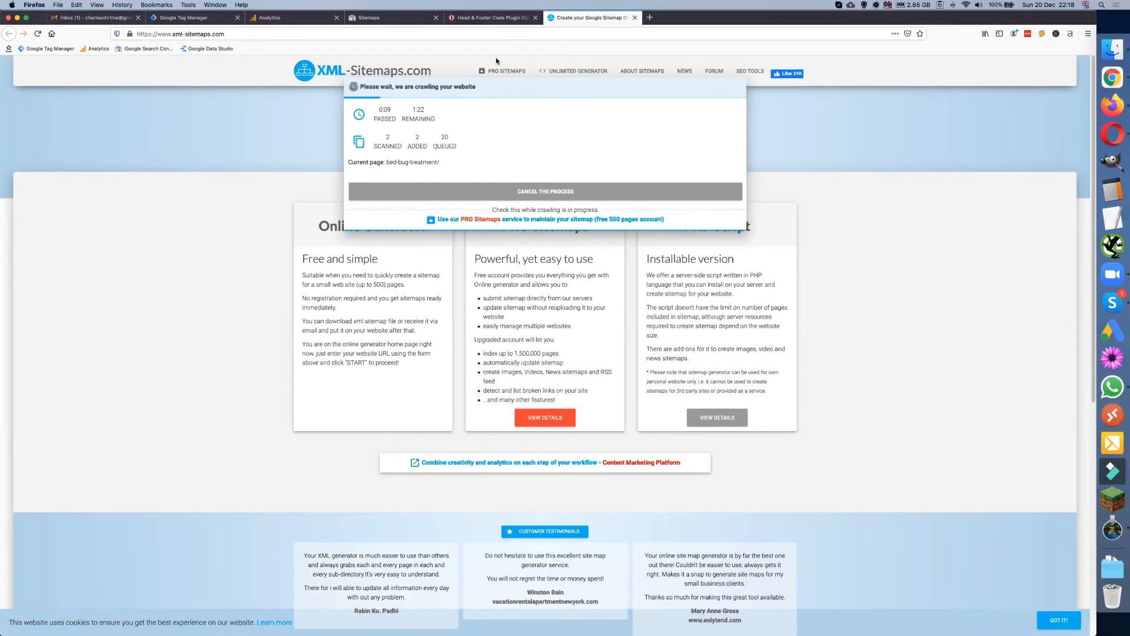
pyautogui.click(265, 19)
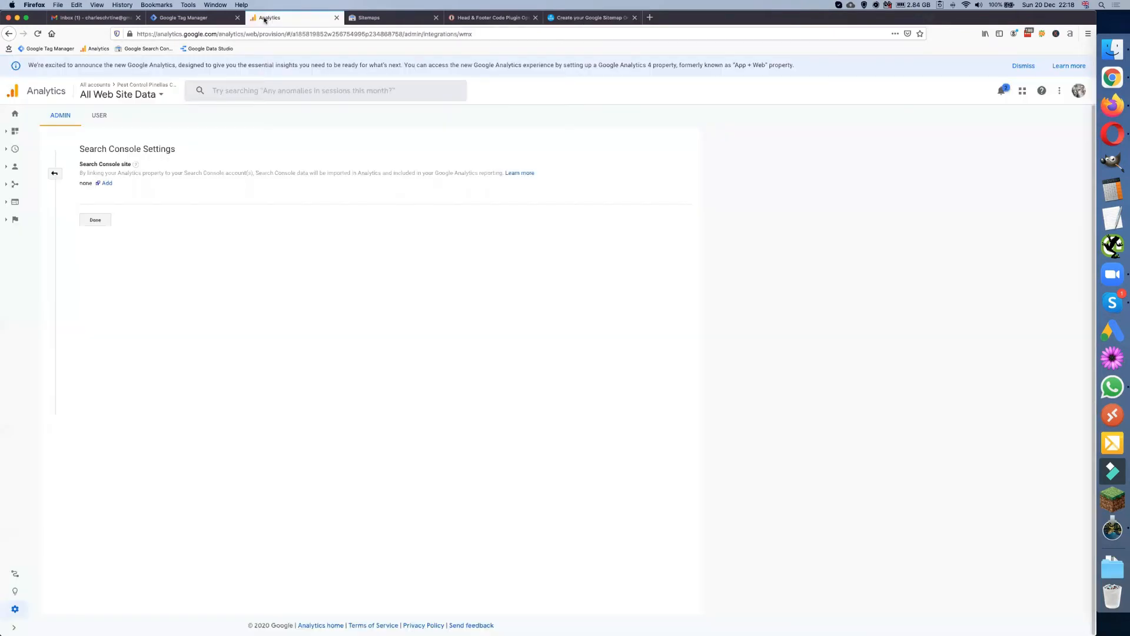
pyautogui.click(106, 183)
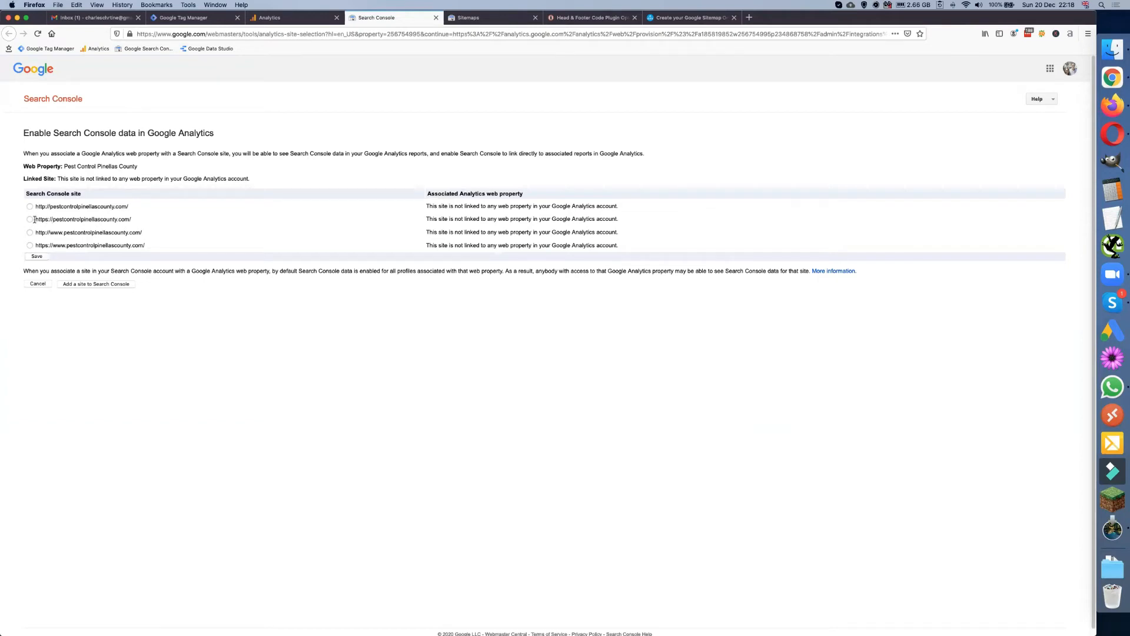
pyautogui.click(38, 257)
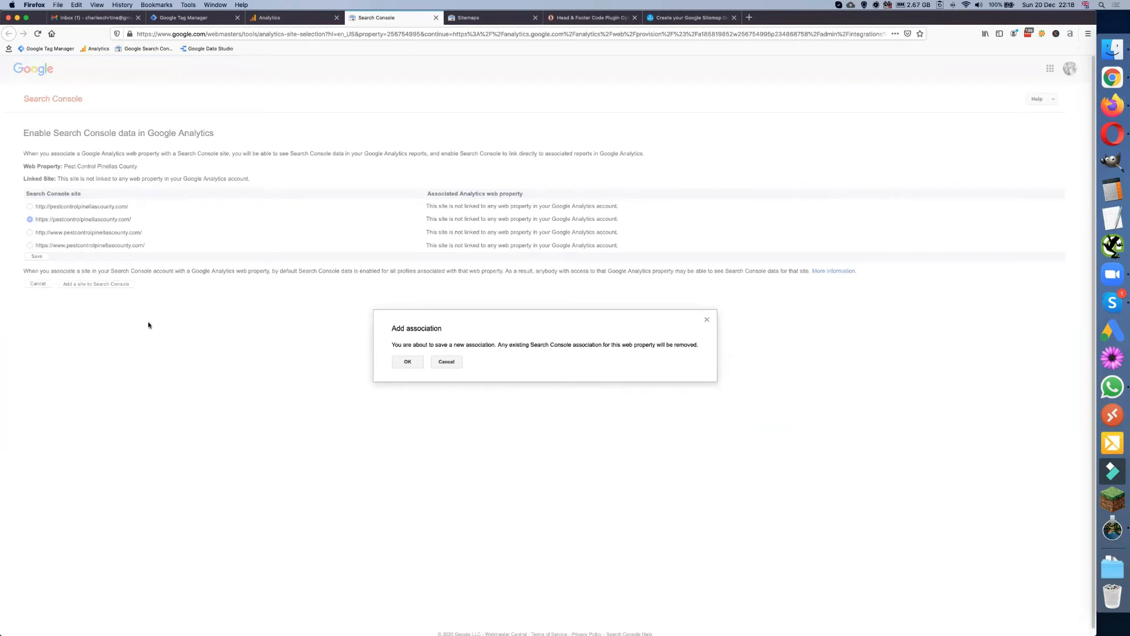
pyautogui.click(407, 362)
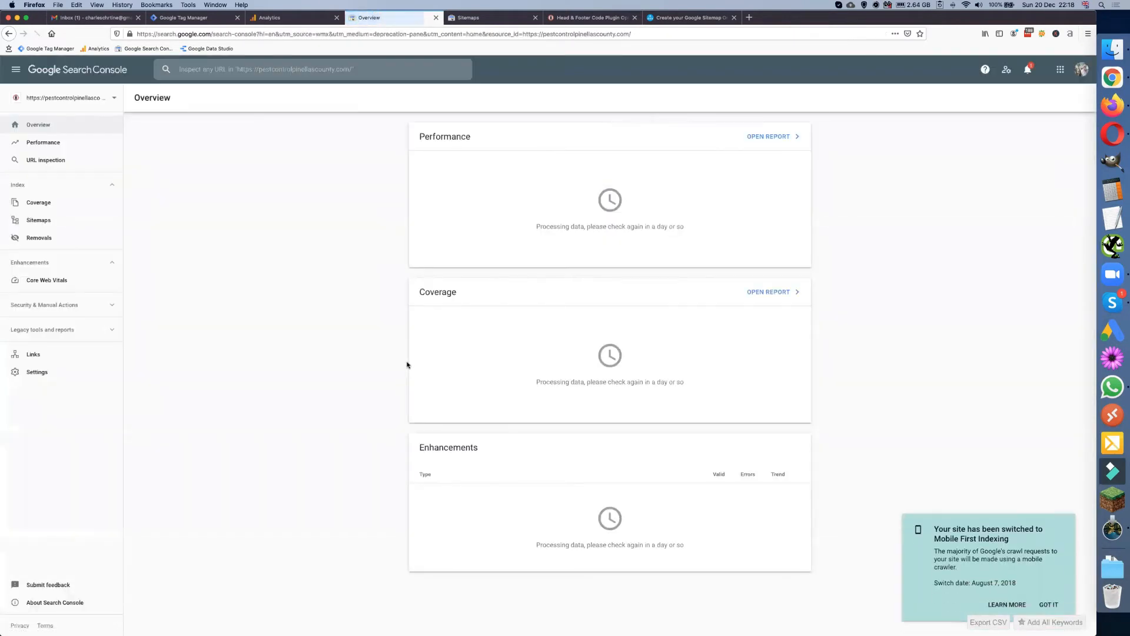
pyautogui.click(290, 18)
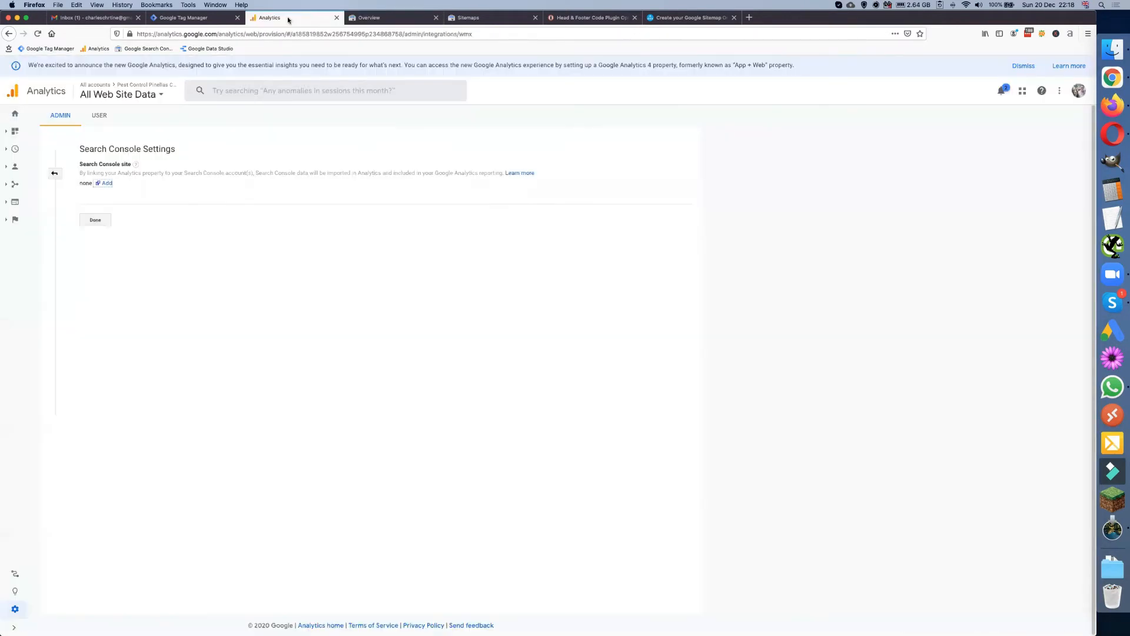
pyautogui.click(38, 34)
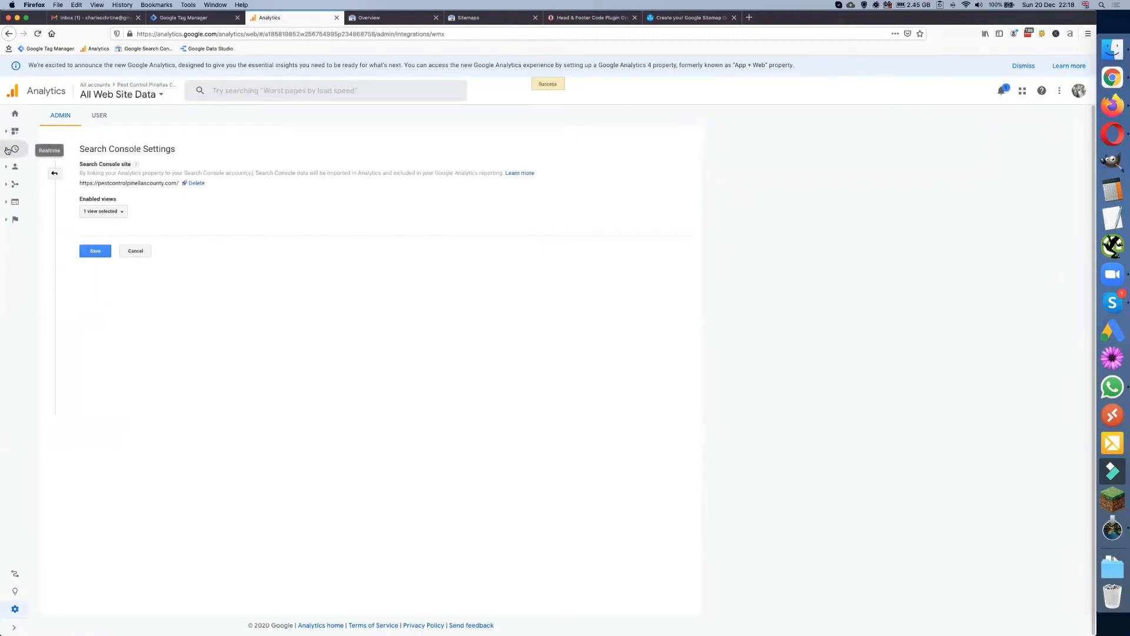
# View the Audience Overview, dismiss the new Analytics notice, and open the Search Console Queries report under Acquisition
pyautogui.click(6, 169)
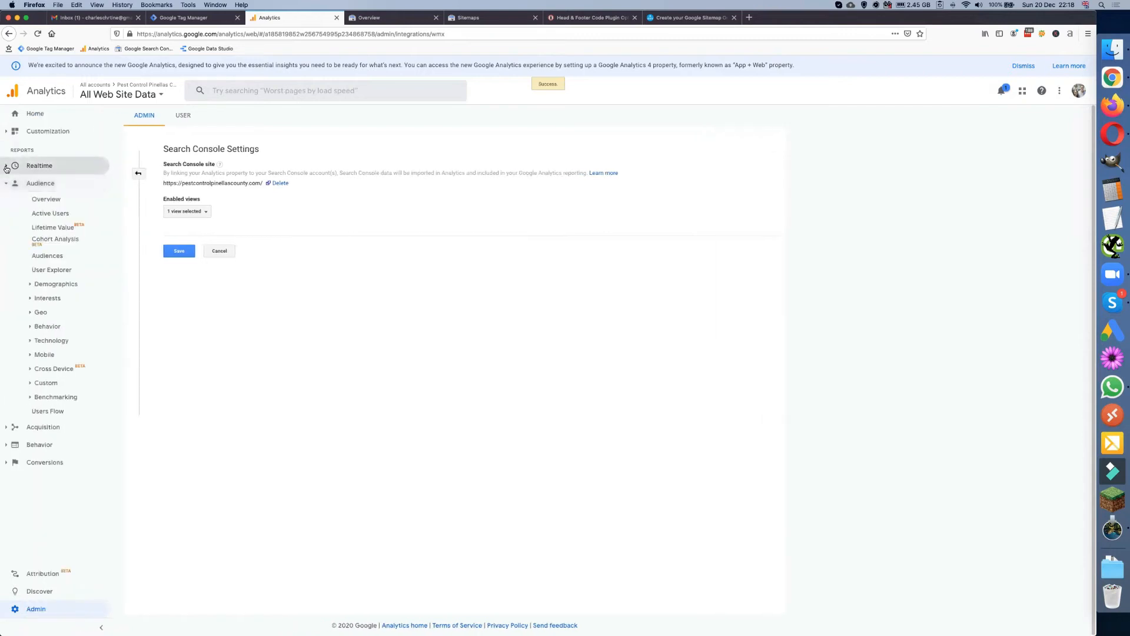
pyautogui.click(51, 185)
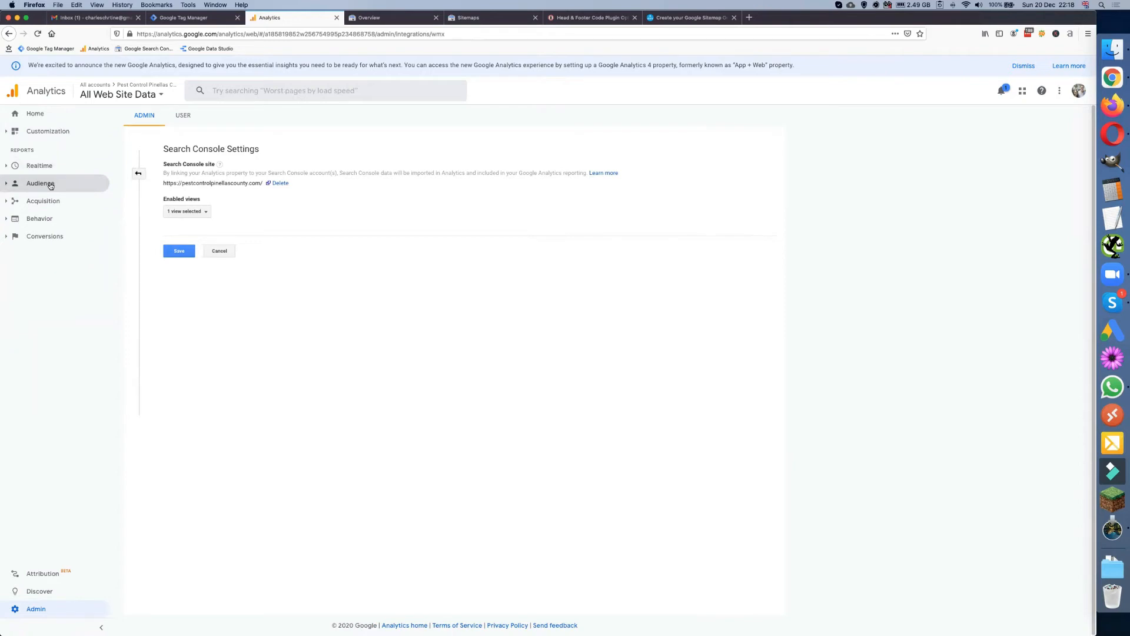
pyautogui.click(51, 185)
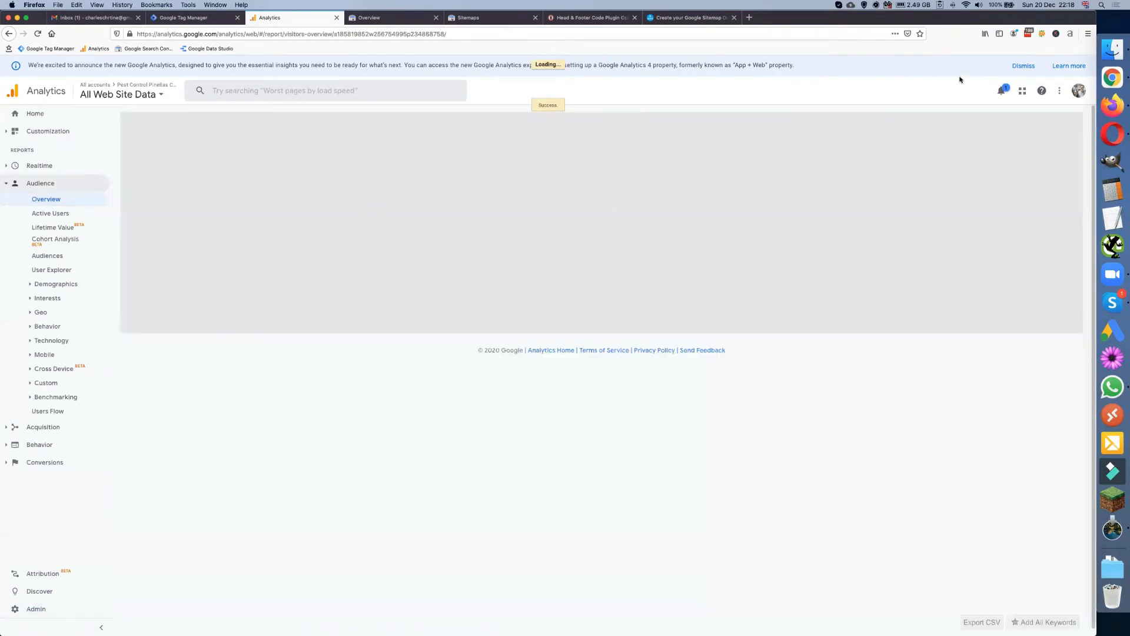
pyautogui.click(1024, 65)
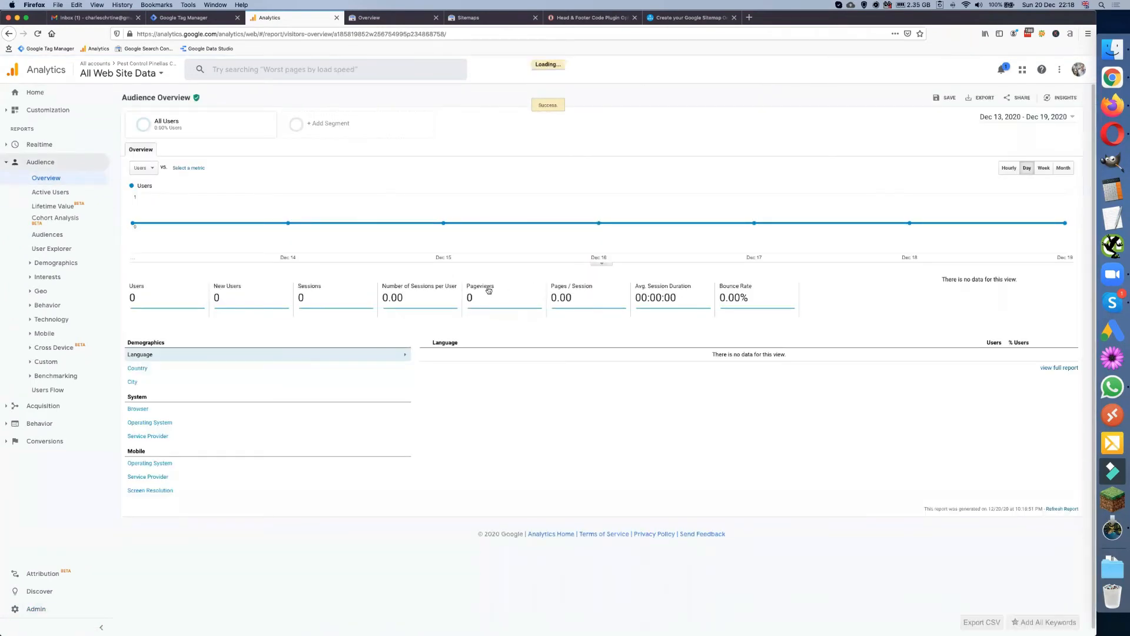
pyautogui.click(41, 405)
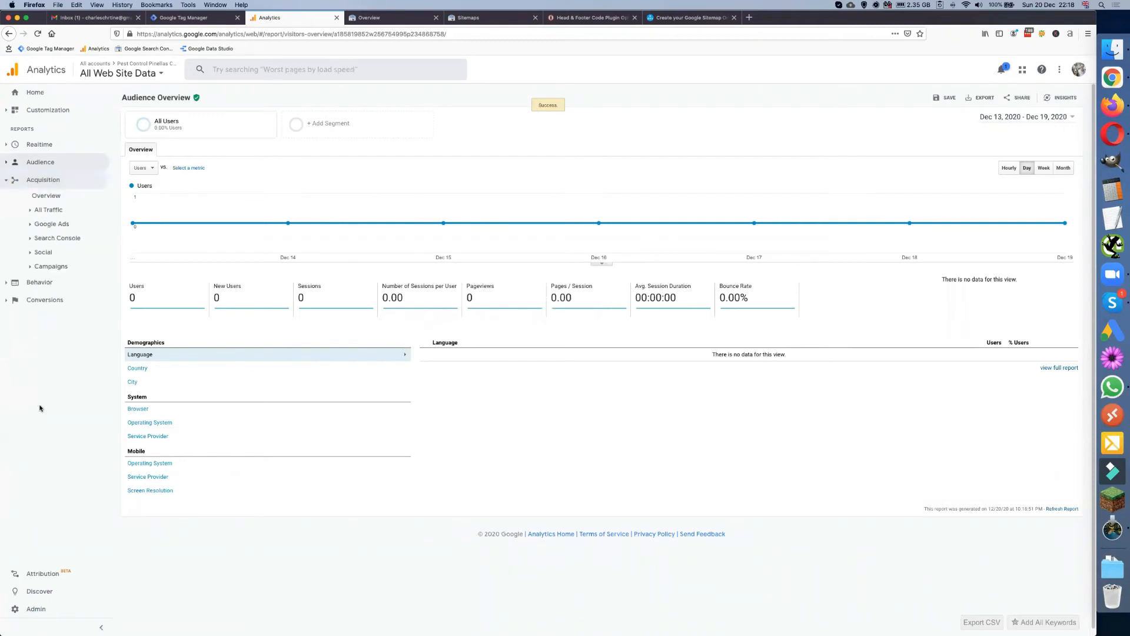
pyautogui.click(57, 238)
pyautogui.click(64, 296)
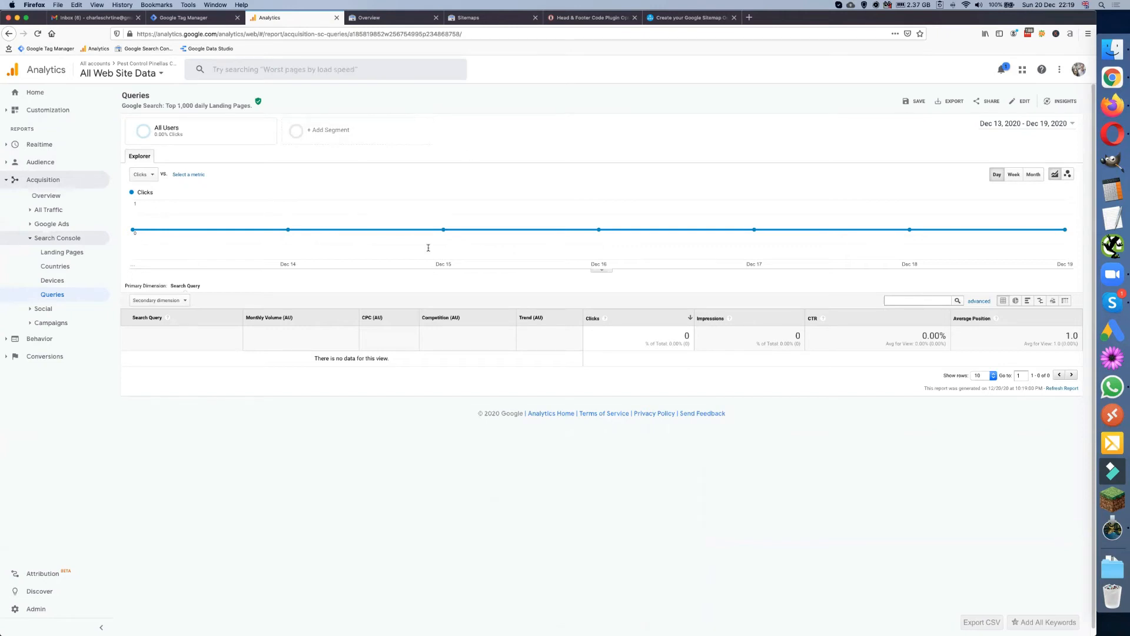
pyautogui.moveTo(432, 230)
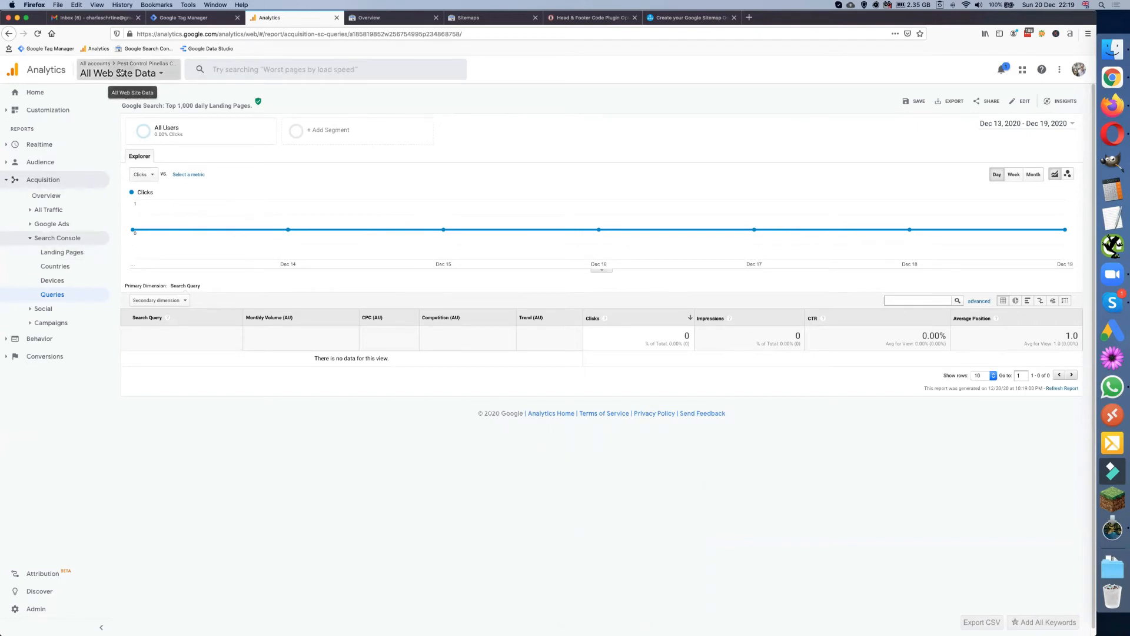
# Switch Analytics to the Pest Control Pinellas County - GA4 property and look over its Home dashboard
pyautogui.click(121, 73)
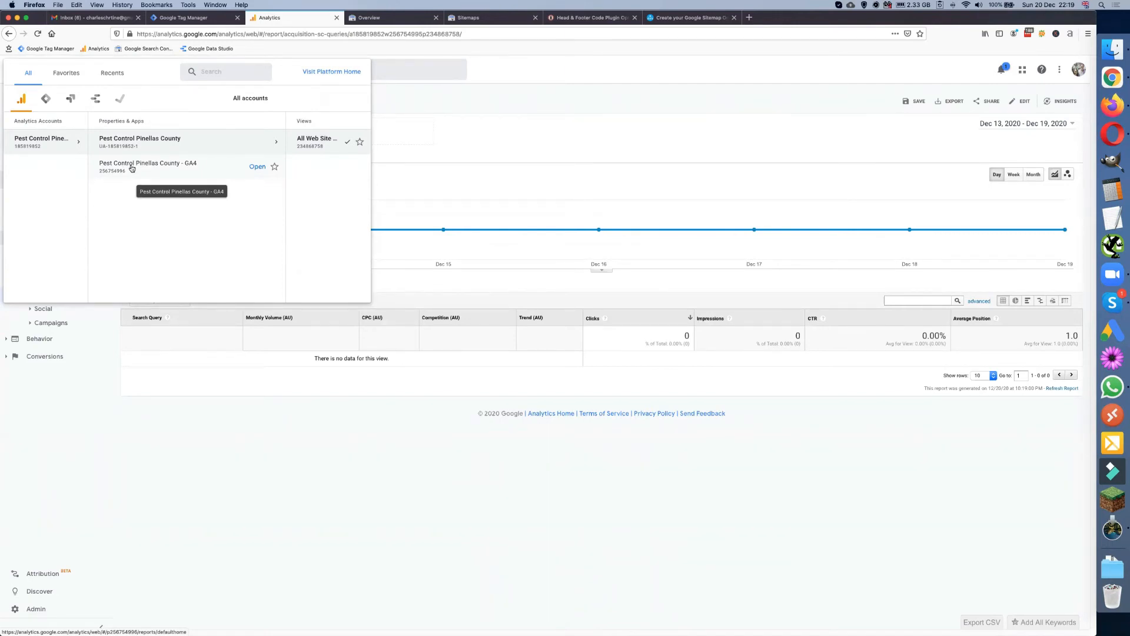
pyautogui.click(132, 168)
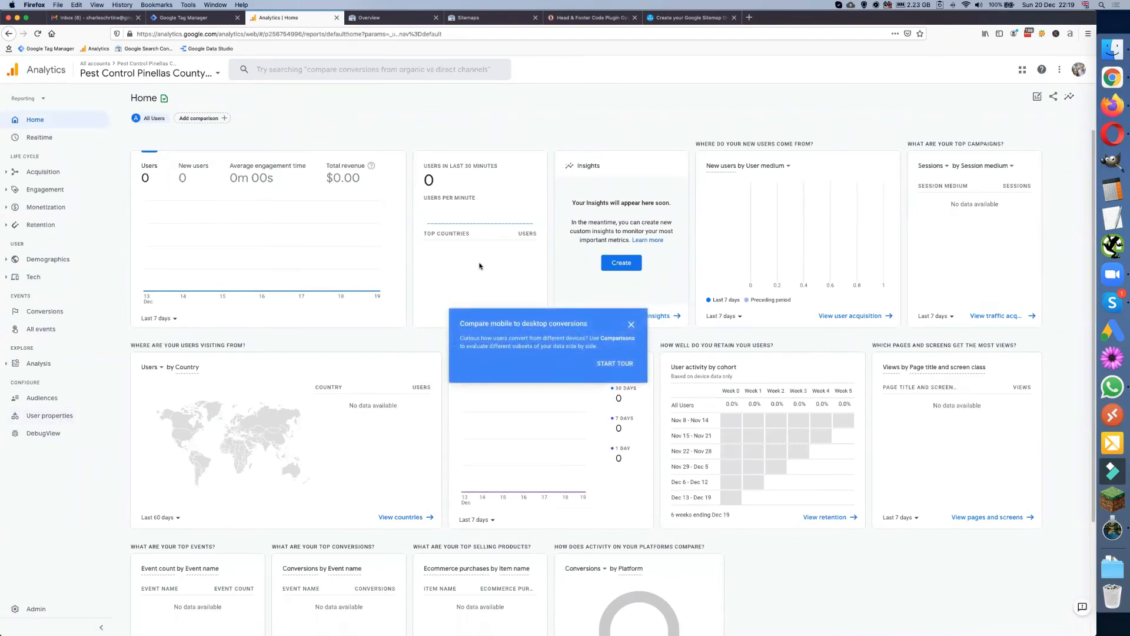
pyautogui.scroll(-4, 824, 406)
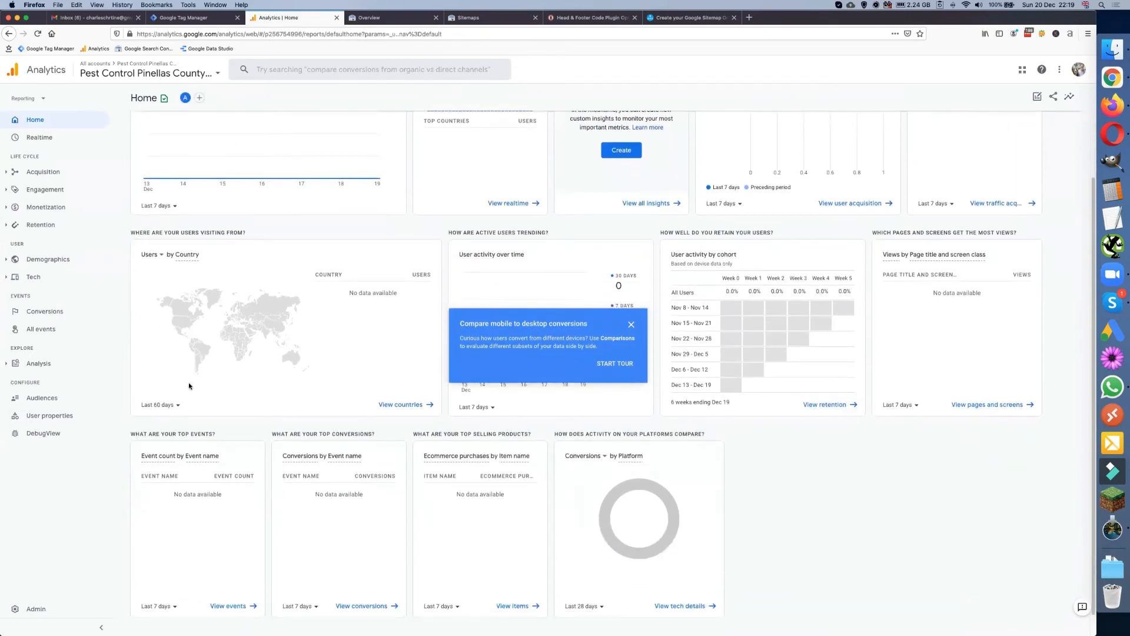
pyautogui.scroll(4, 176, 389)
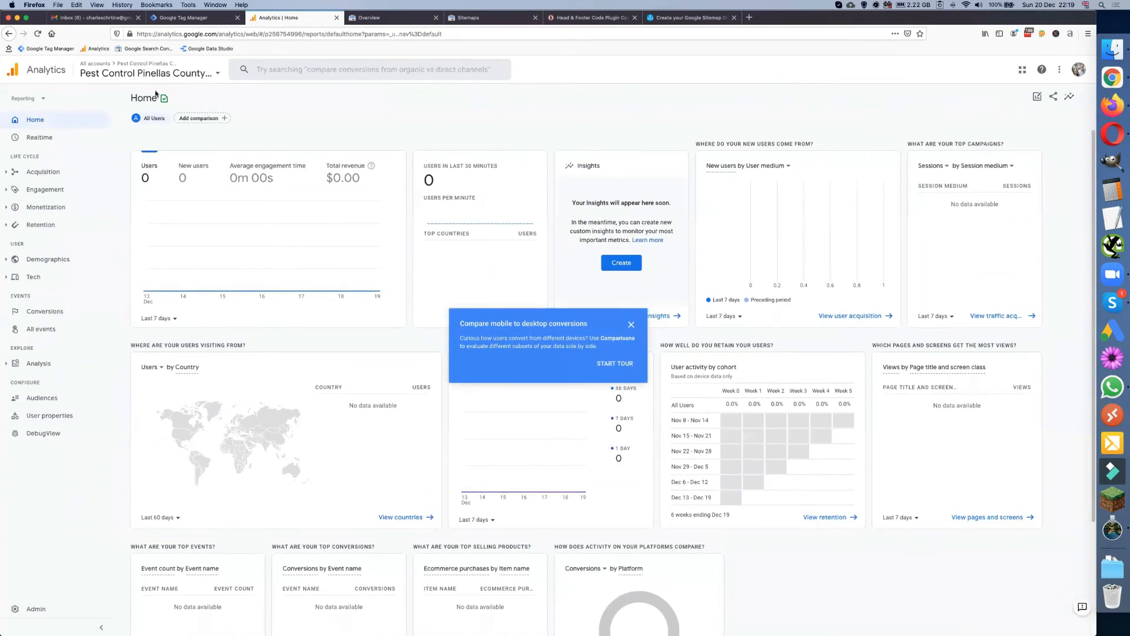
# Return to the All Web Site Data view, close the comparison tour pop-up, and reopen the Search Console Queries report
pyautogui.click(133, 73)
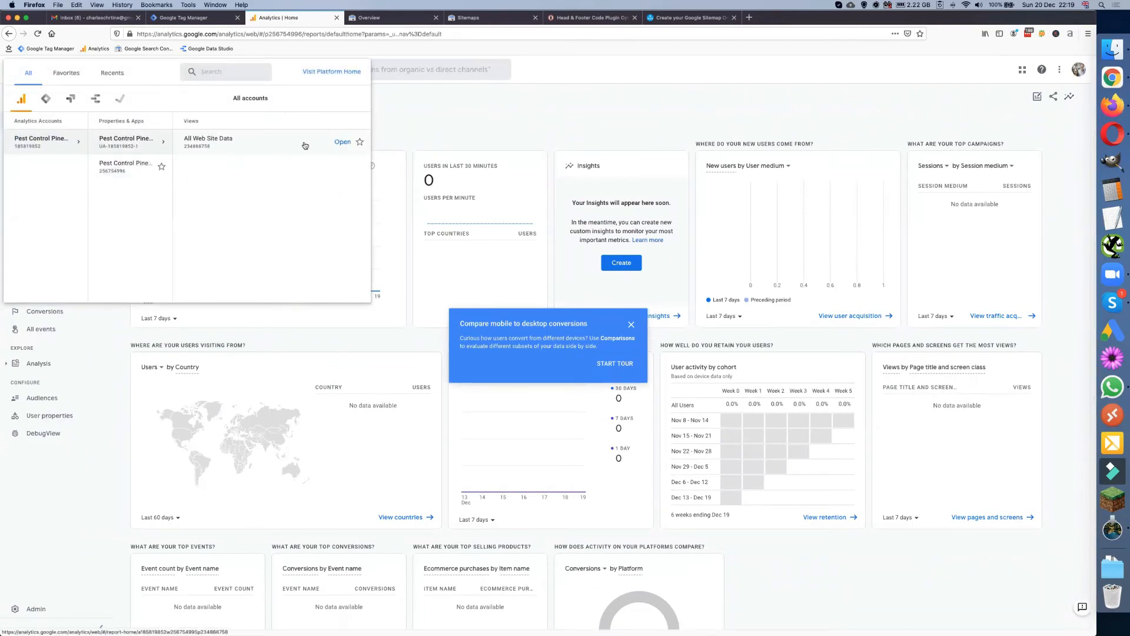
pyautogui.click(305, 144)
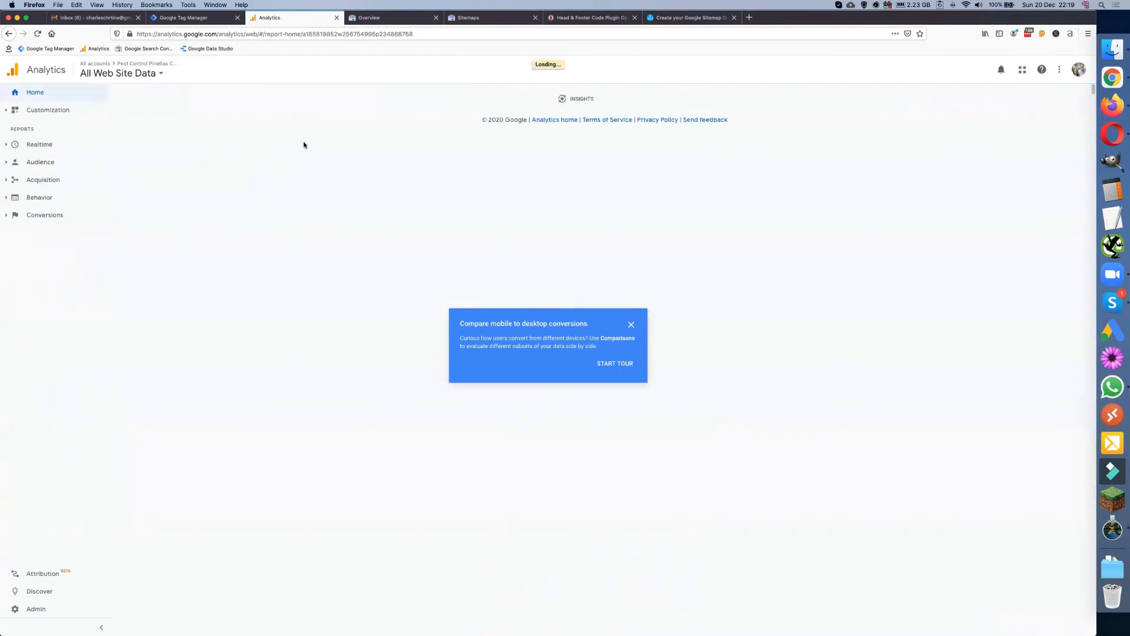
pyautogui.click(631, 325)
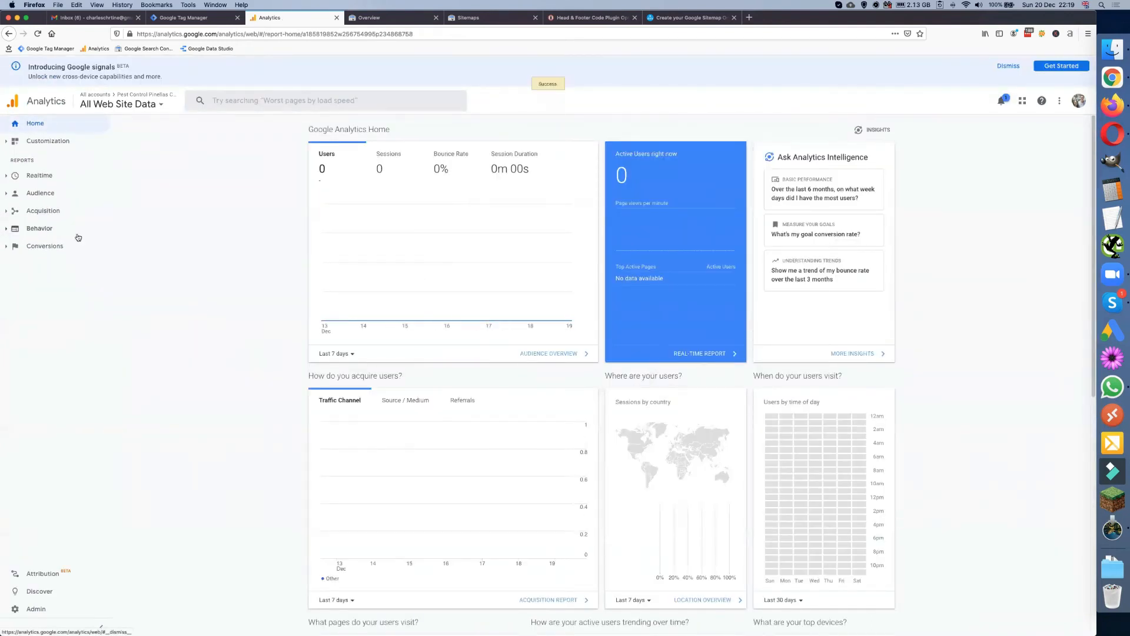
pyautogui.click(43, 211)
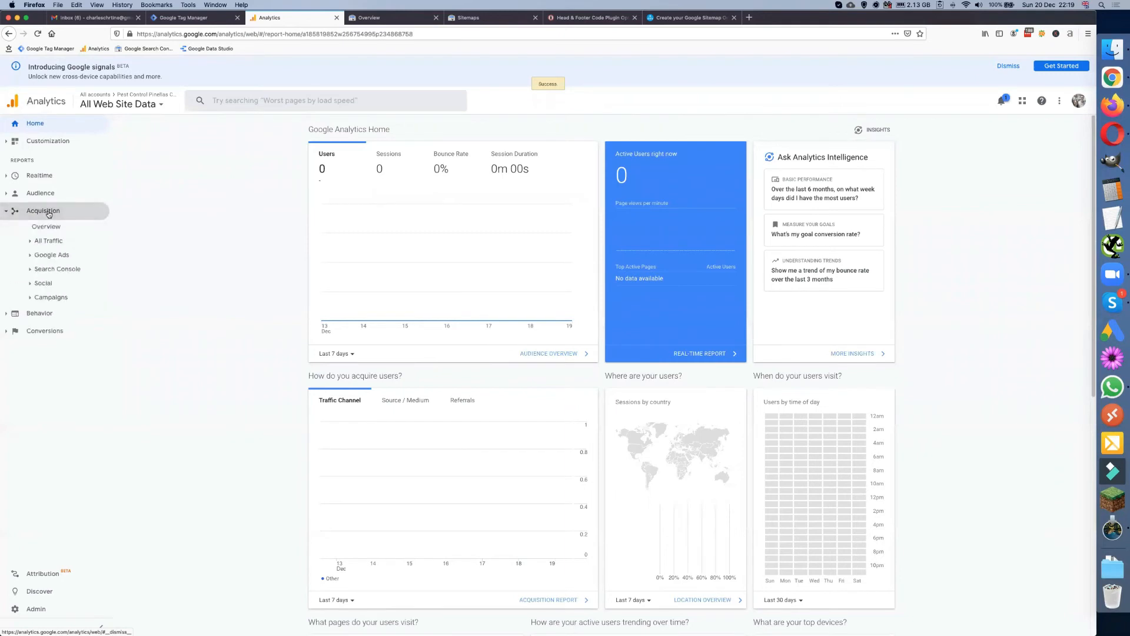
pyautogui.click(57, 269)
pyautogui.click(53, 326)
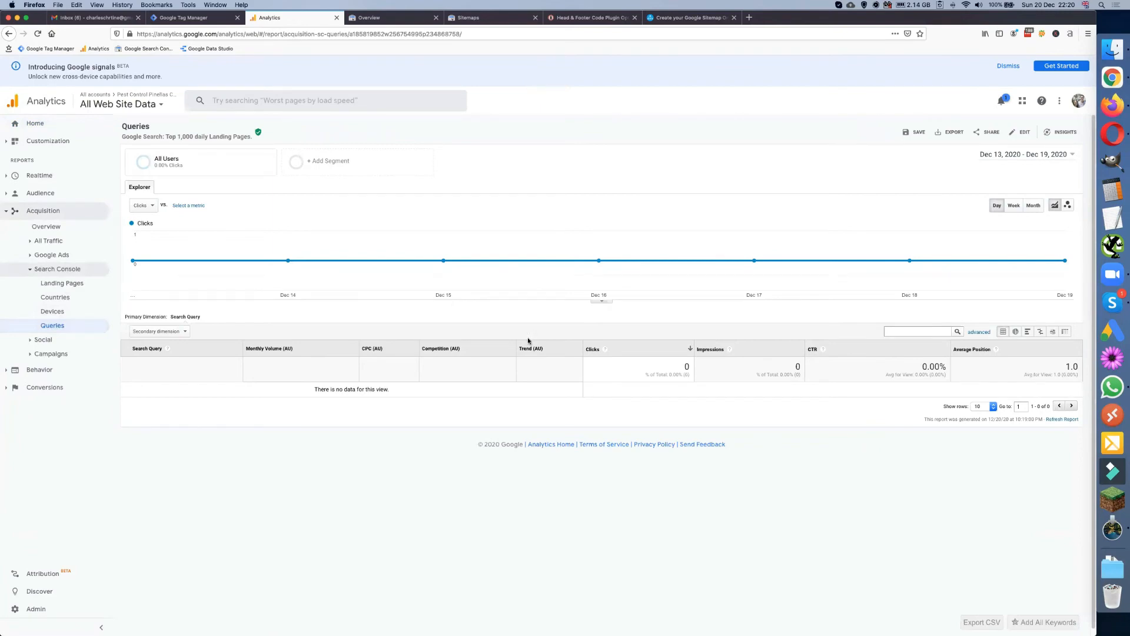
# Check the sitemap crawl's progress and open the Exterminator Kenneth City magic page for editing in WordPress to review its locations
pyautogui.click(679, 19)
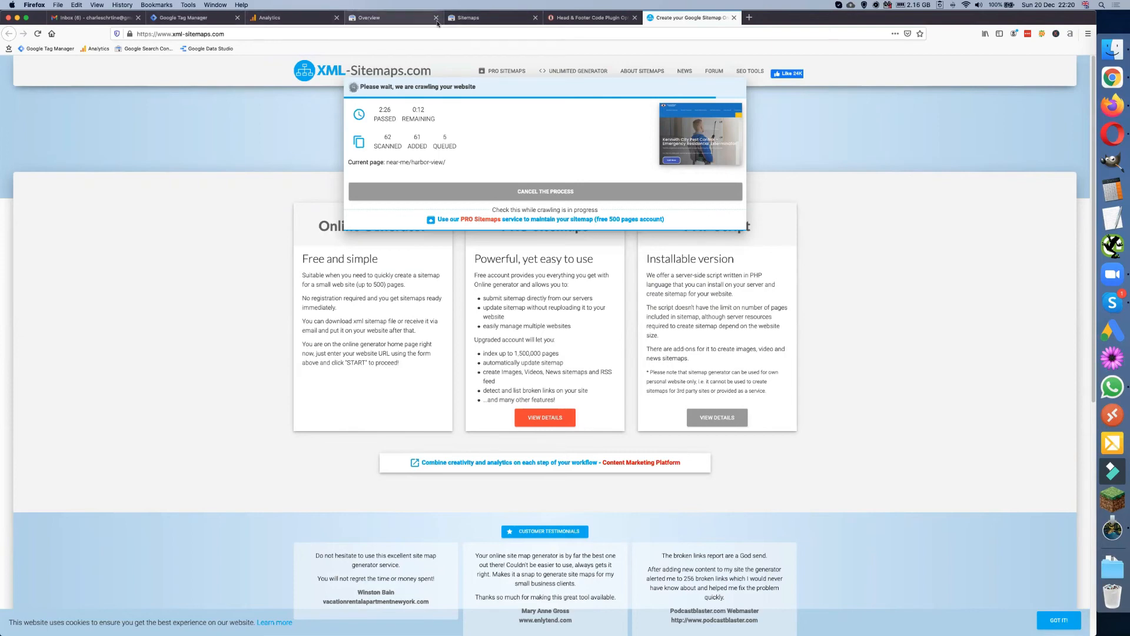
pyautogui.click(468, 20)
pyautogui.click(589, 19)
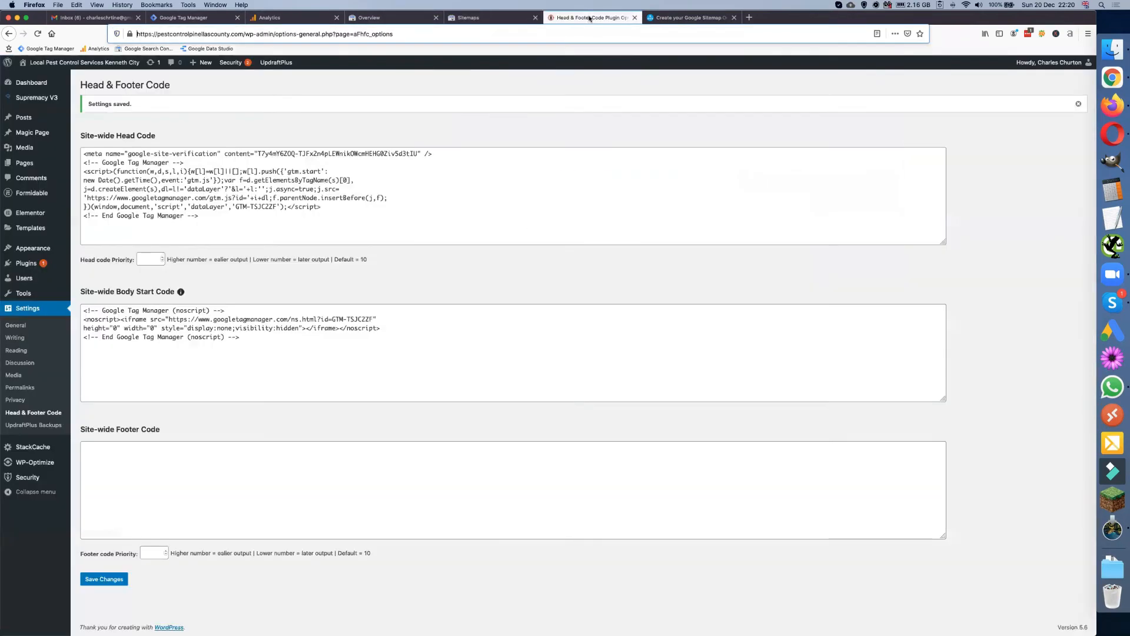
pyautogui.moveTo(32, 133)
pyautogui.click(92, 135)
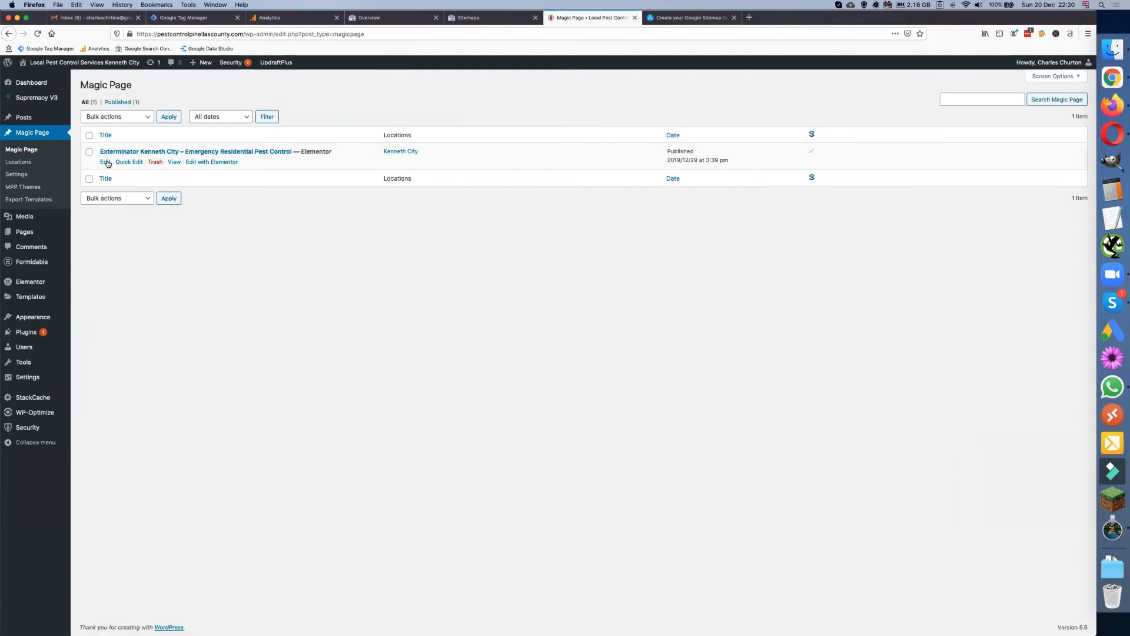
pyautogui.click(106, 162)
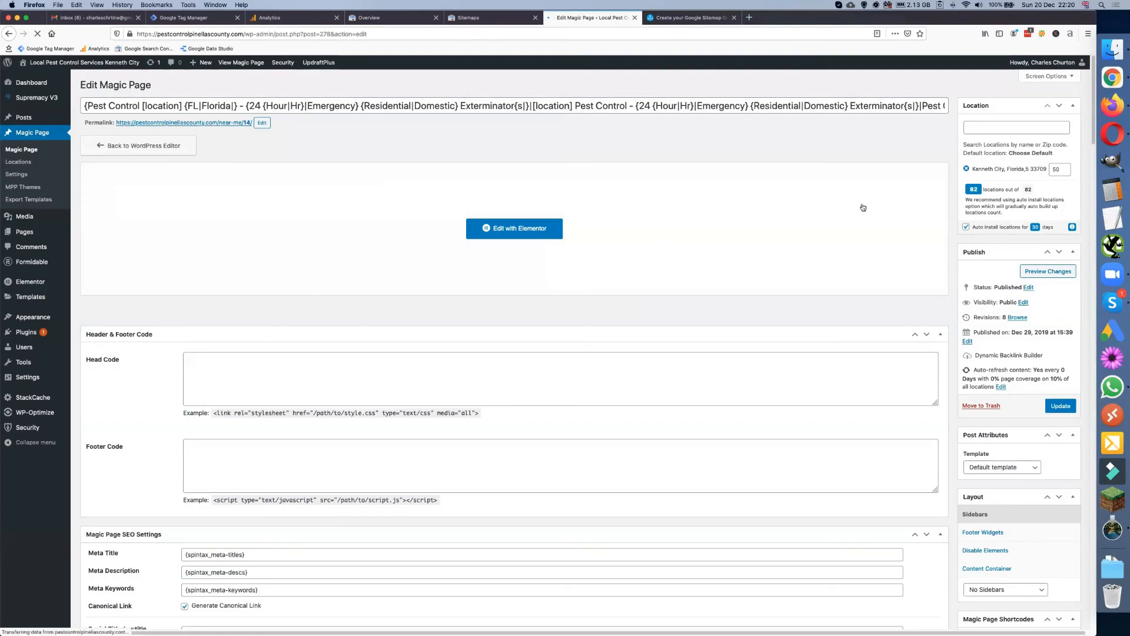
# Recheck the sitemap crawl, bring up the hosting File Manager in Chrome, and move its window aside from the generator page
pyautogui.click(680, 19)
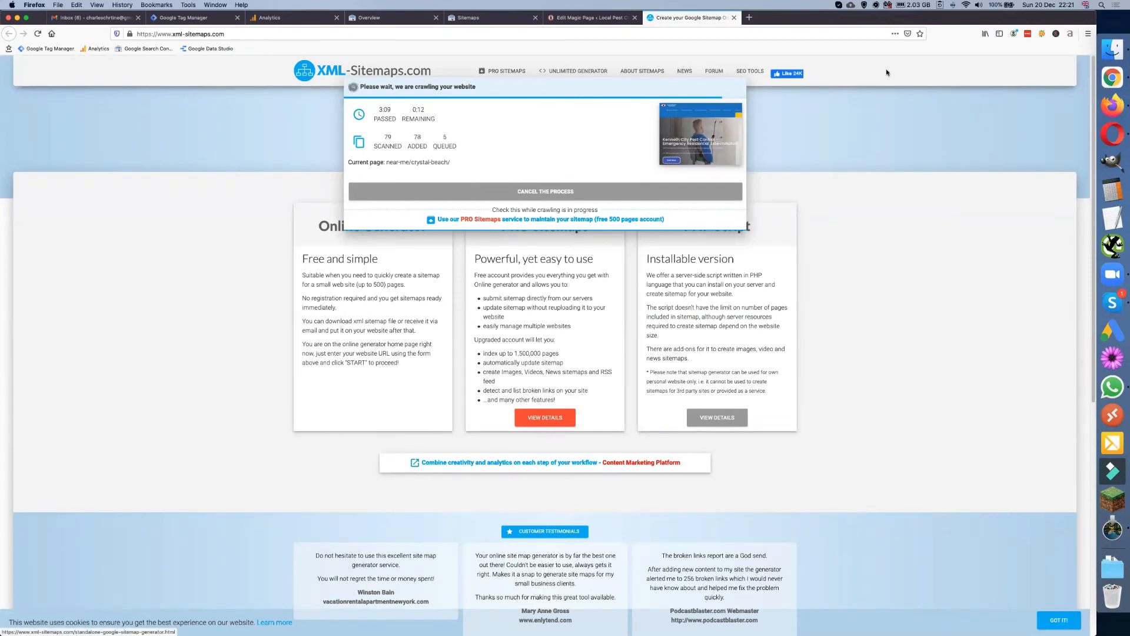
pyautogui.click(1113, 77)
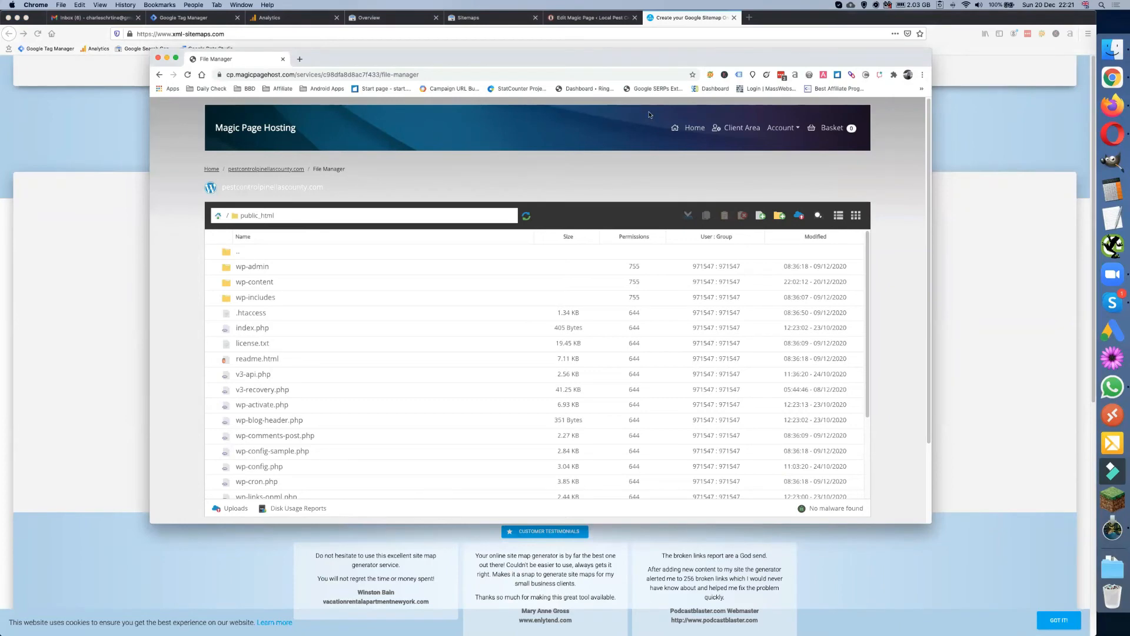
pyautogui.moveTo(807, 63); pyautogui.dragTo(0, 94)
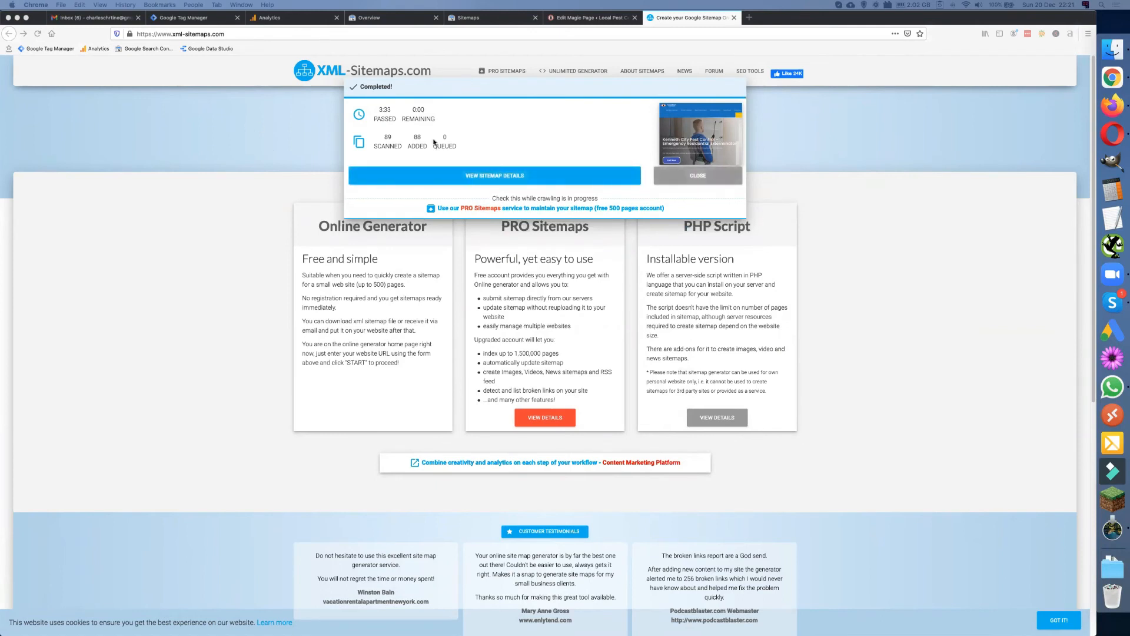
# Open the completed crawl's sitemap details and save the generated sitemap.xml file to the Downloads folder
pyautogui.click(495, 176)
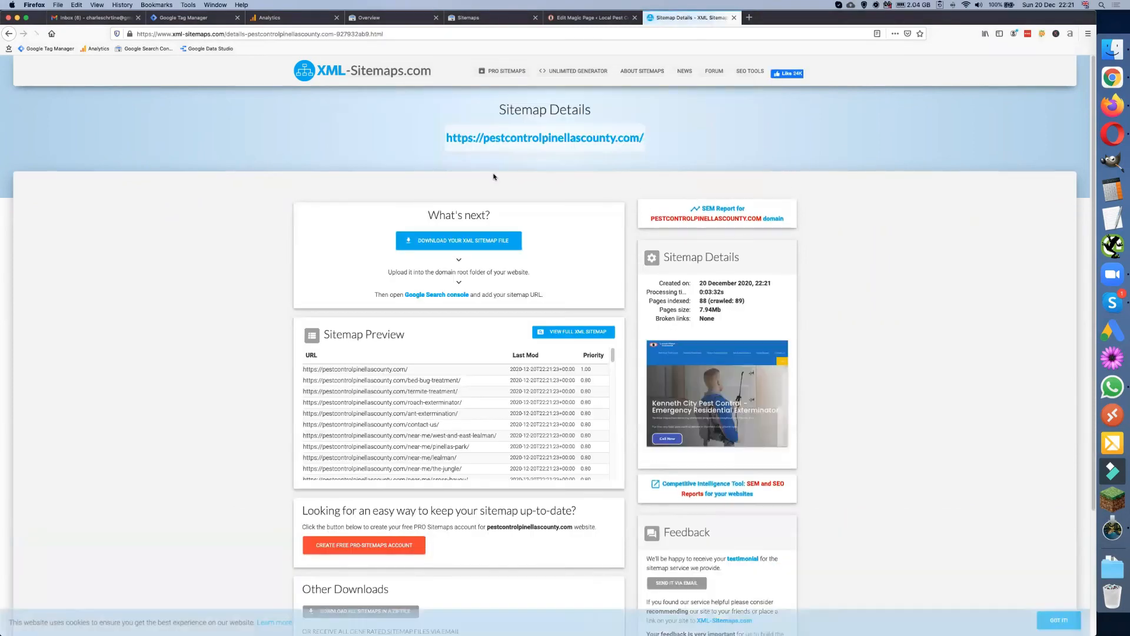
pyautogui.click(463, 242)
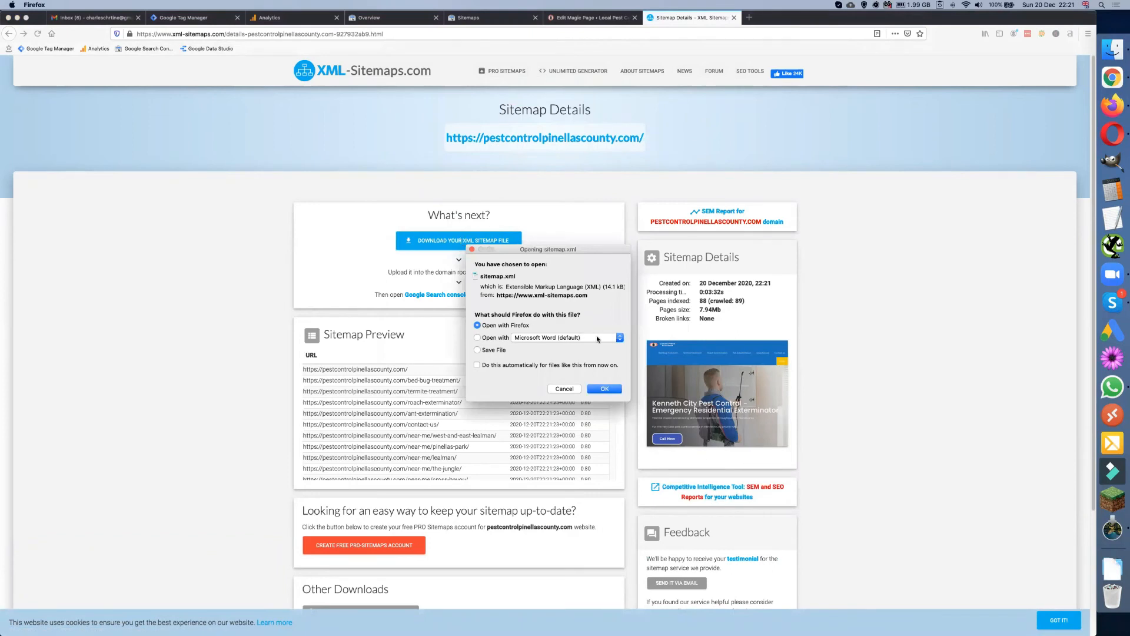
pyautogui.click(479, 350)
pyautogui.click(607, 389)
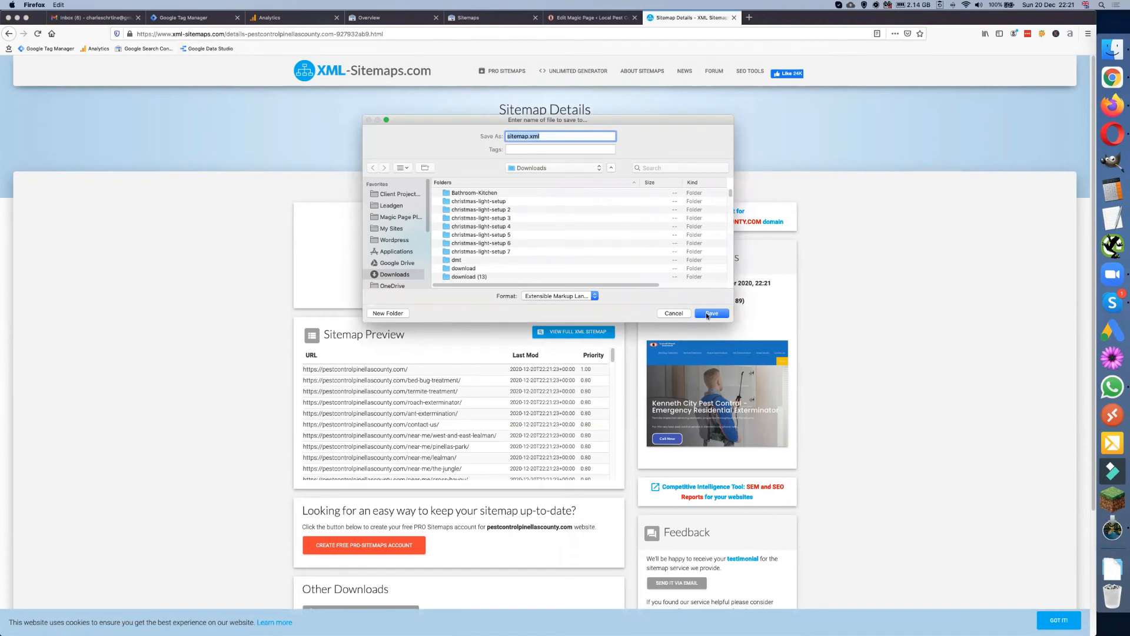
pyautogui.click(712, 315)
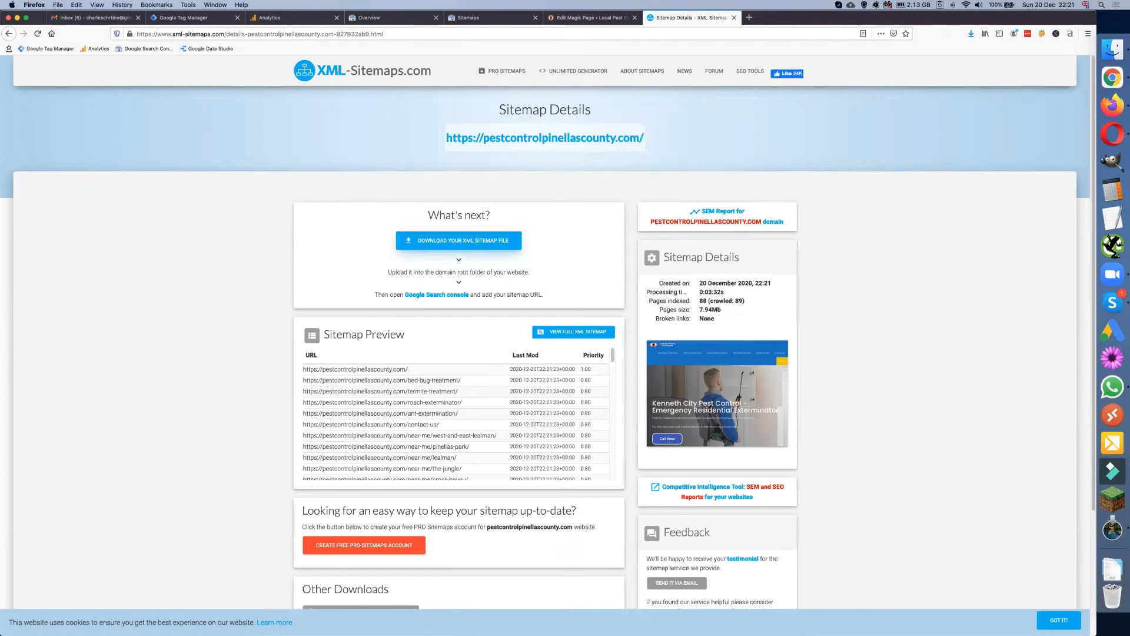
# Switch to the hosting control panel in Chrome, reopen the site's File Manager at the public_html folder, and enlarge the window
pyautogui.moveTo(0, 94); pyautogui.dragTo(558, 88)
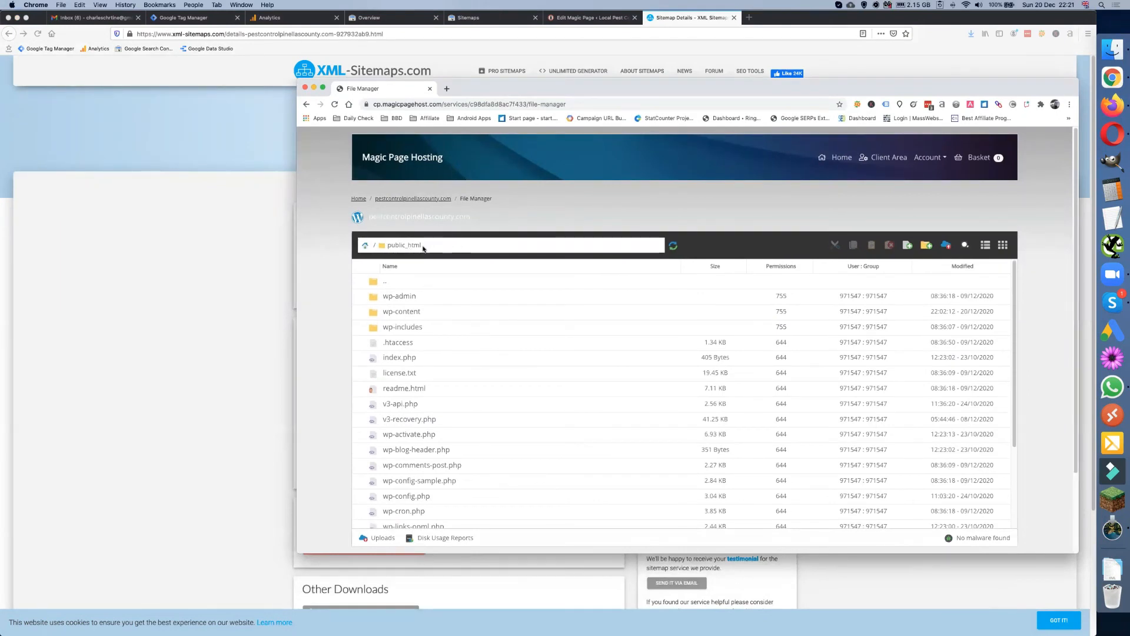
pyautogui.click(423, 199)
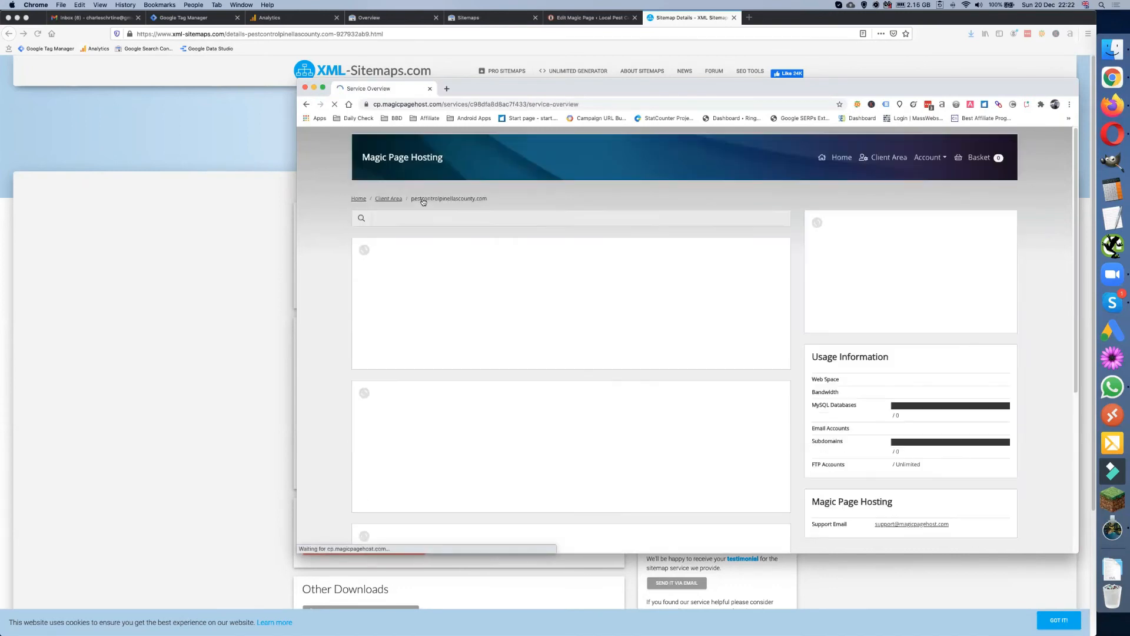
pyautogui.scroll(-1, 465, 331)
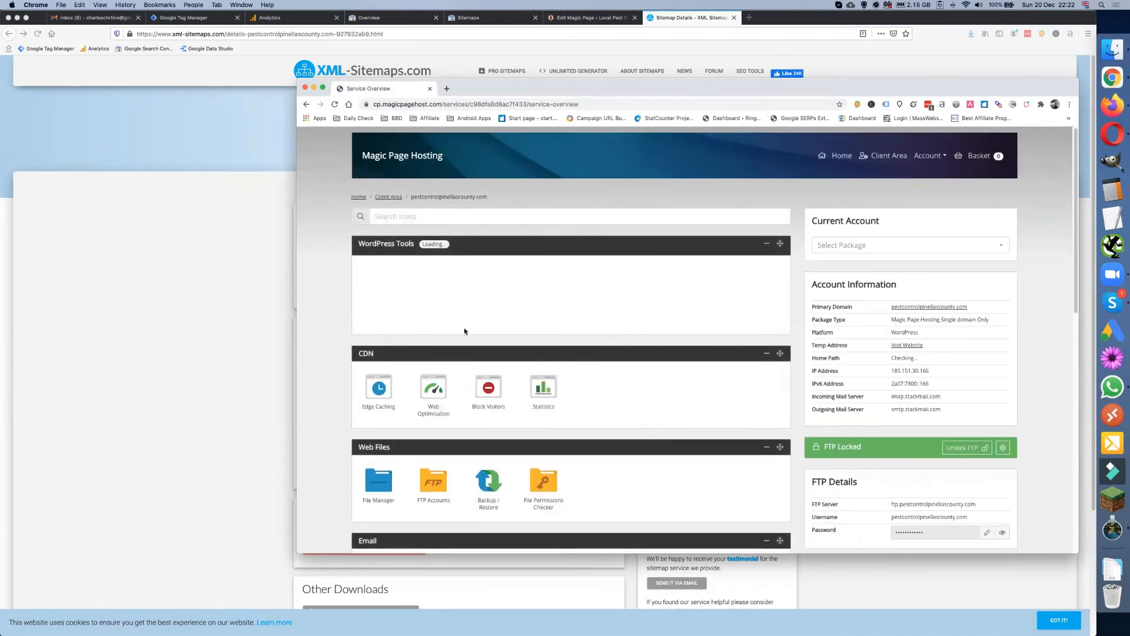
pyautogui.click(379, 476)
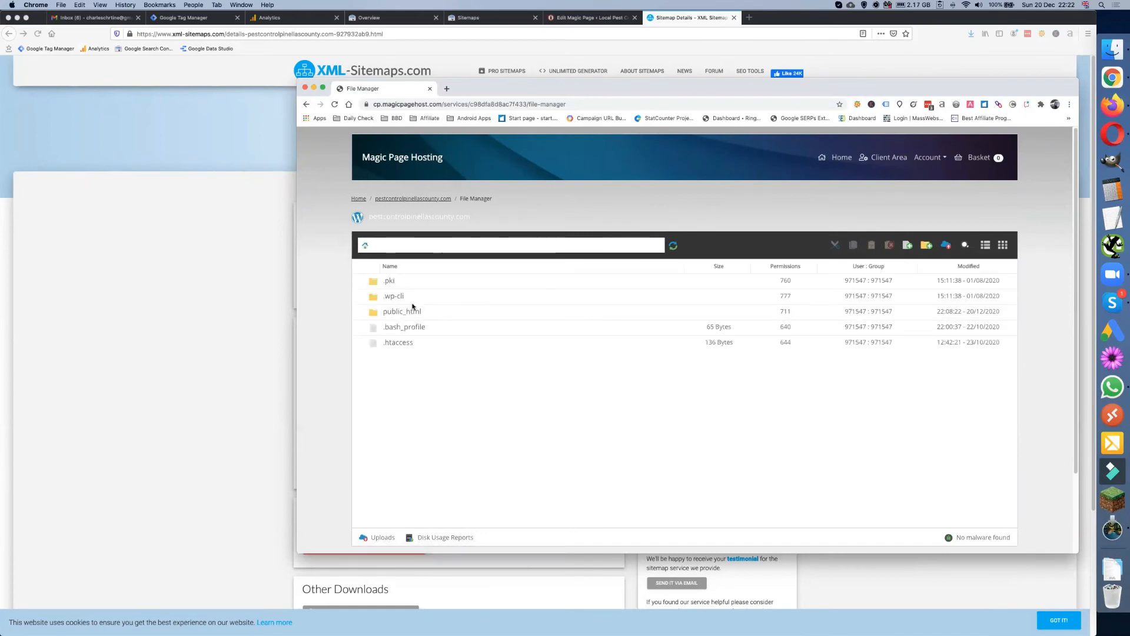
pyautogui.doubleClick(377, 313)
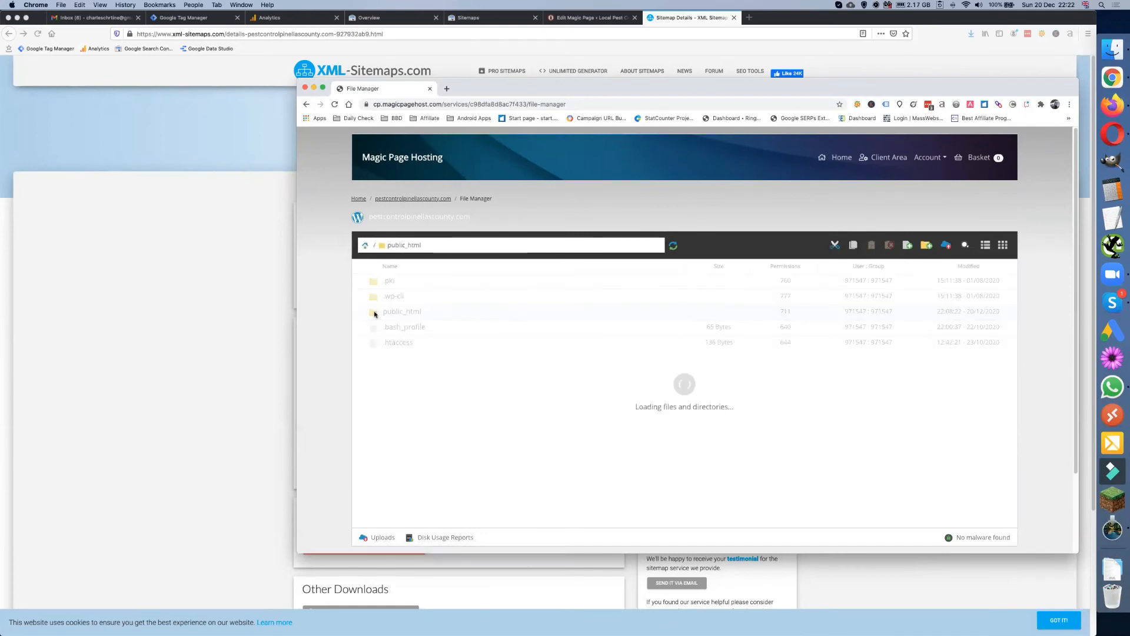
pyautogui.doubleClick(725, 90)
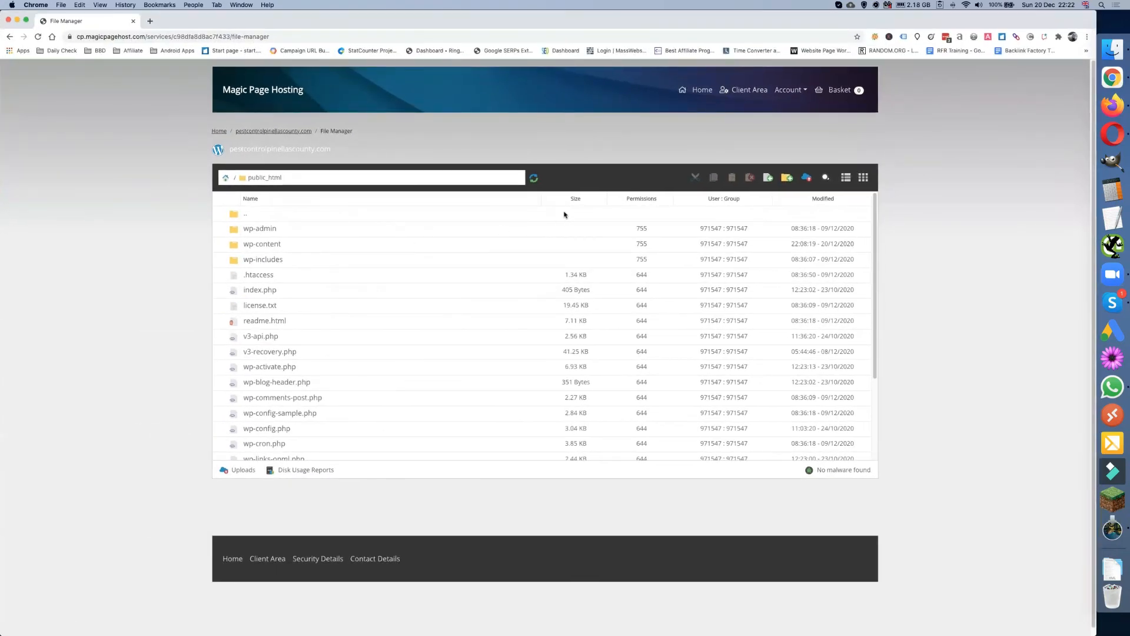
# Upload the downloaded sitemap.xml from Finder into the site's public_html folder
pyautogui.click(810, 179)
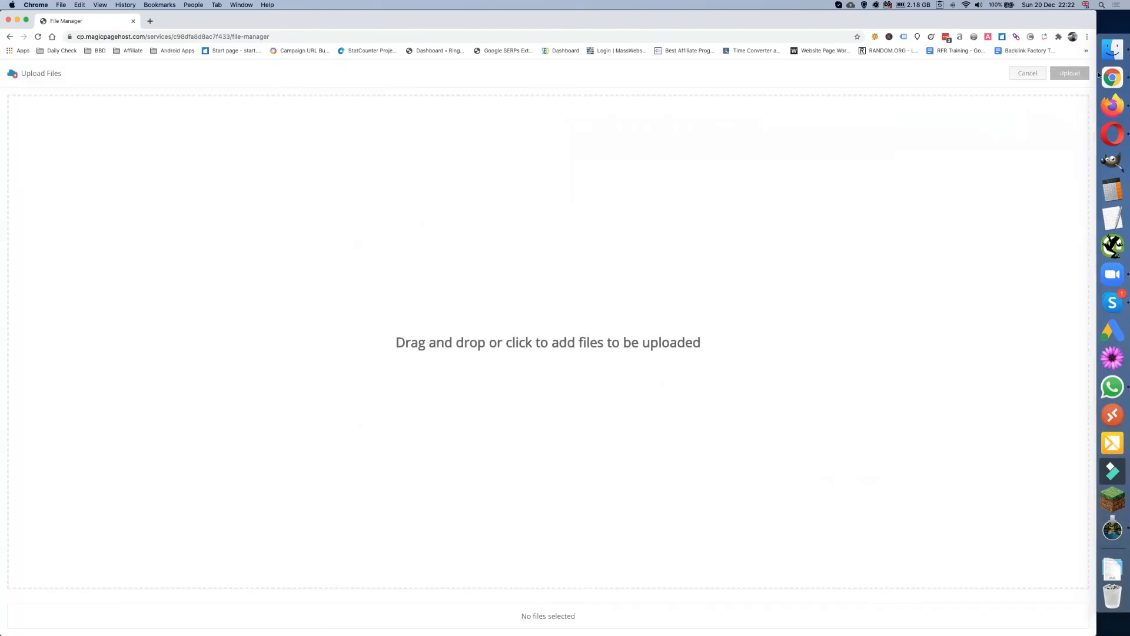
pyautogui.click(1113, 50)
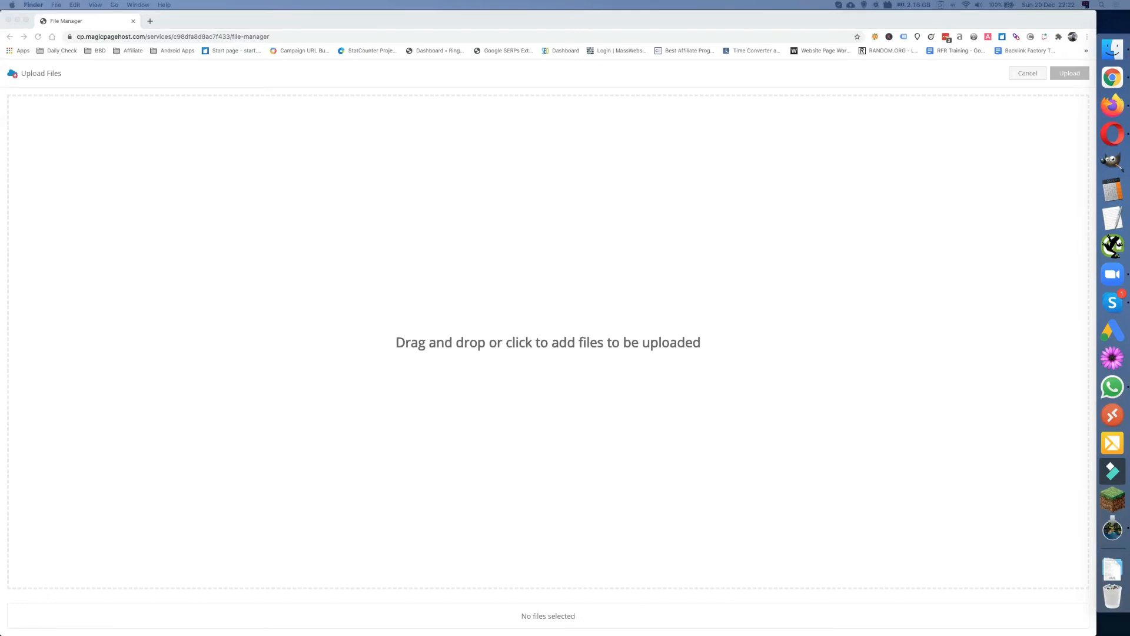
pyautogui.moveTo(118, 253); pyautogui.dragTo(568, 271)
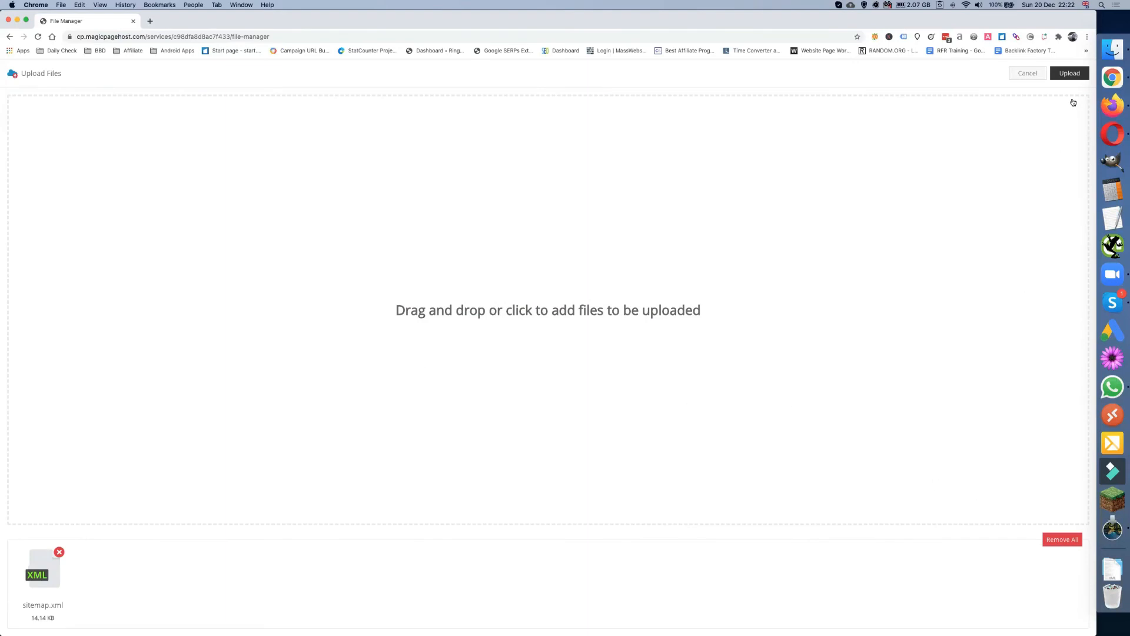
pyautogui.click(1069, 74)
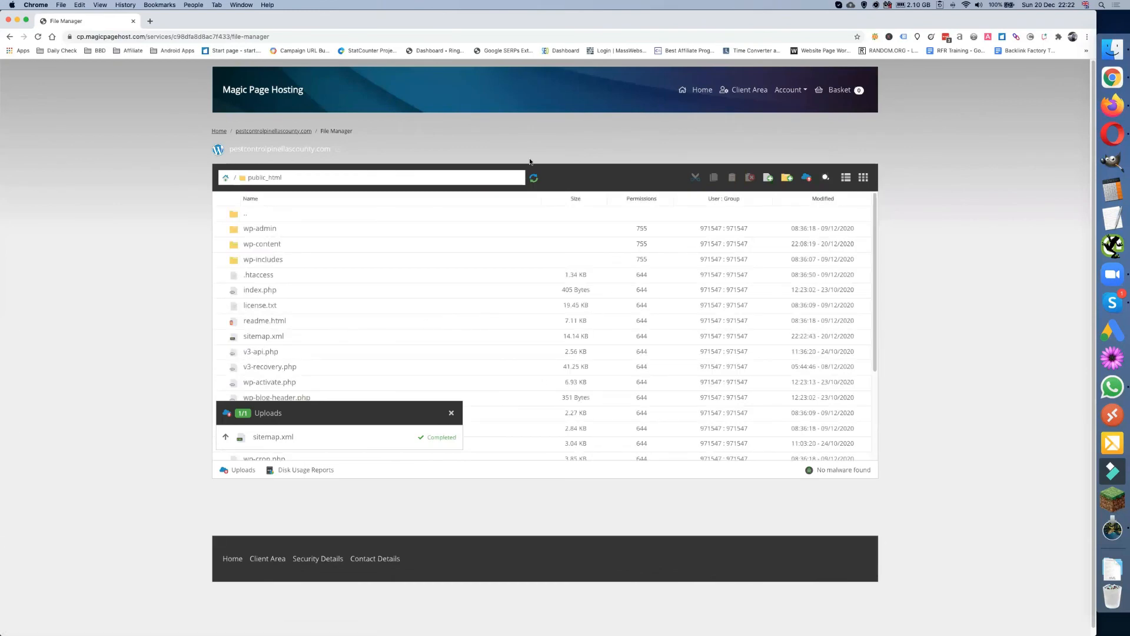
# Return to the Search Console Sitemaps page in Firefox, submit sitemap.xml as a new sitemap, and copy its file name for reuse
pyautogui.moveTo(599, 20); pyautogui.dragTo(0, 79)
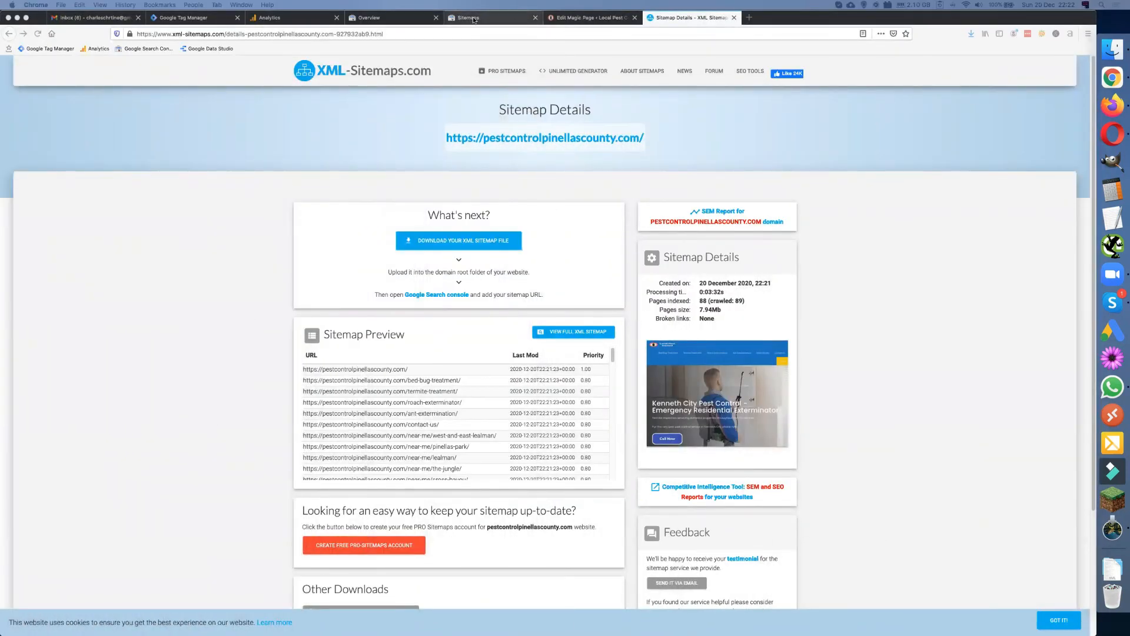
pyautogui.click(471, 19)
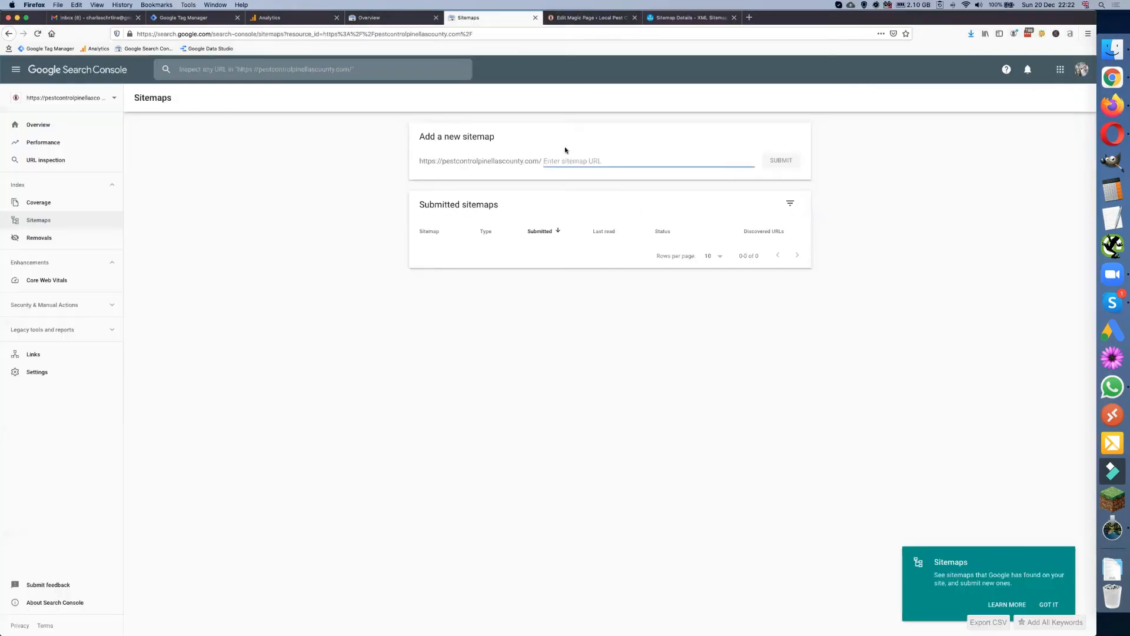
pyautogui.write('site')
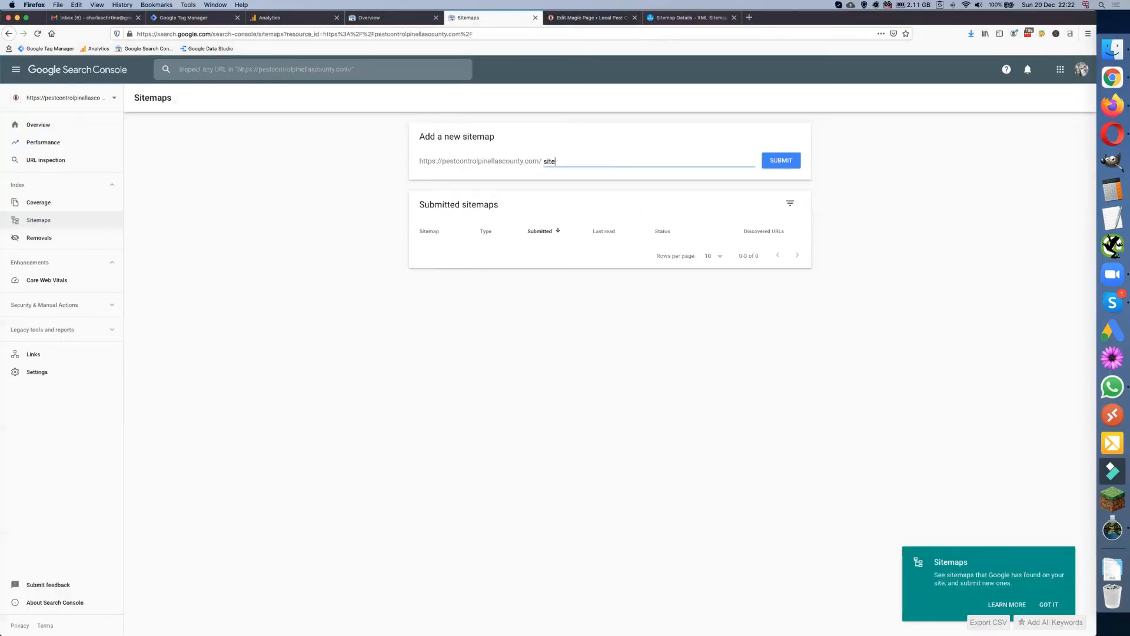
pyautogui.write('map.xml')
pyautogui.tripleClick(557, 162)
pyautogui.press('super+c')
pyautogui.click(784, 163)
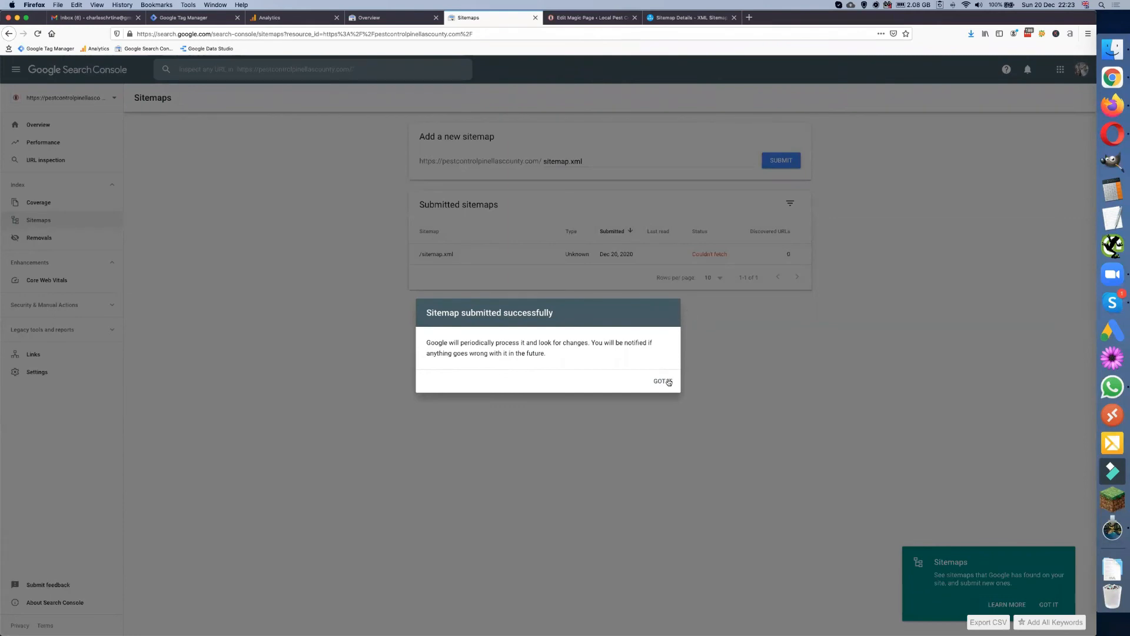
pyautogui.click(667, 382)
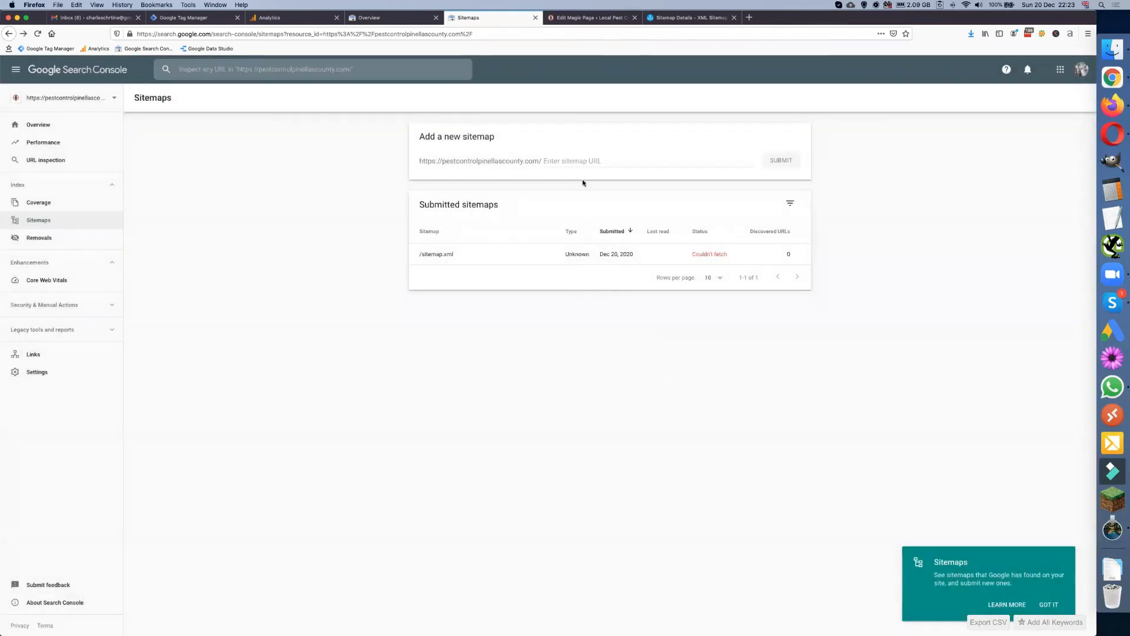
# Submit sitemap.xml to Search Console a second time using the copied name and dismiss the confirmation
pyautogui.click(614, 159)
pyautogui.press('super+v')
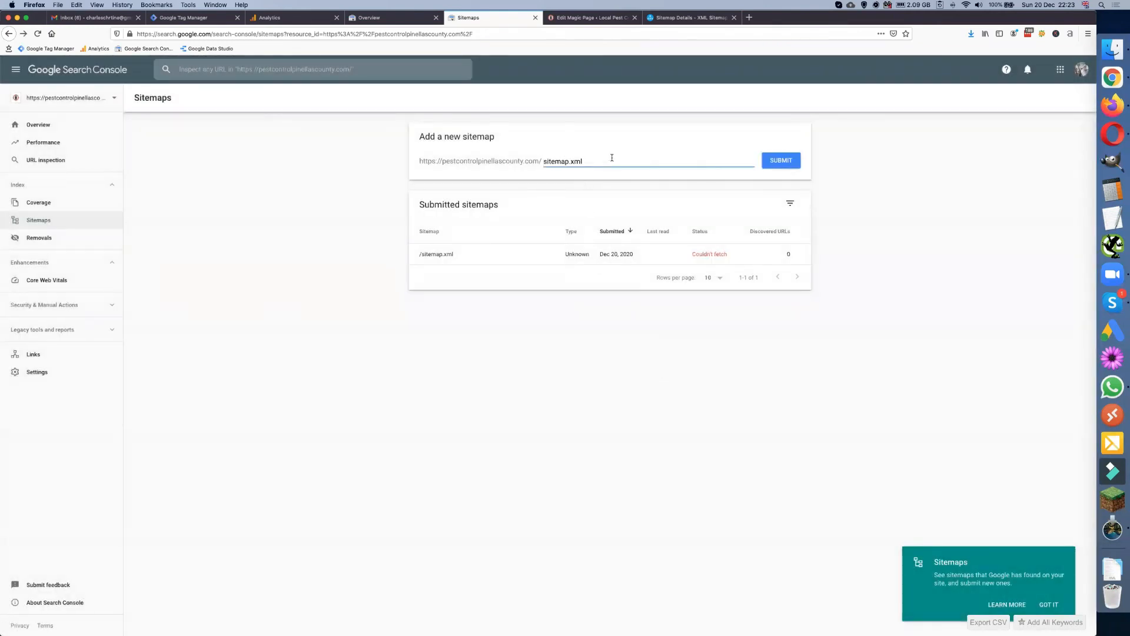
pyautogui.click(779, 165)
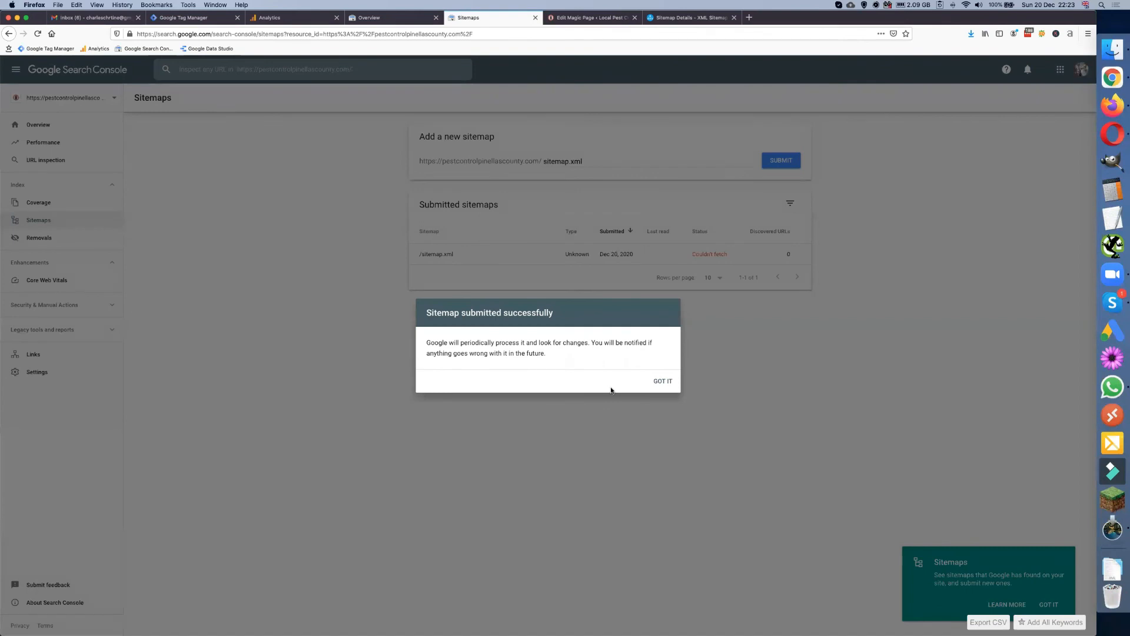
pyautogui.click(665, 383)
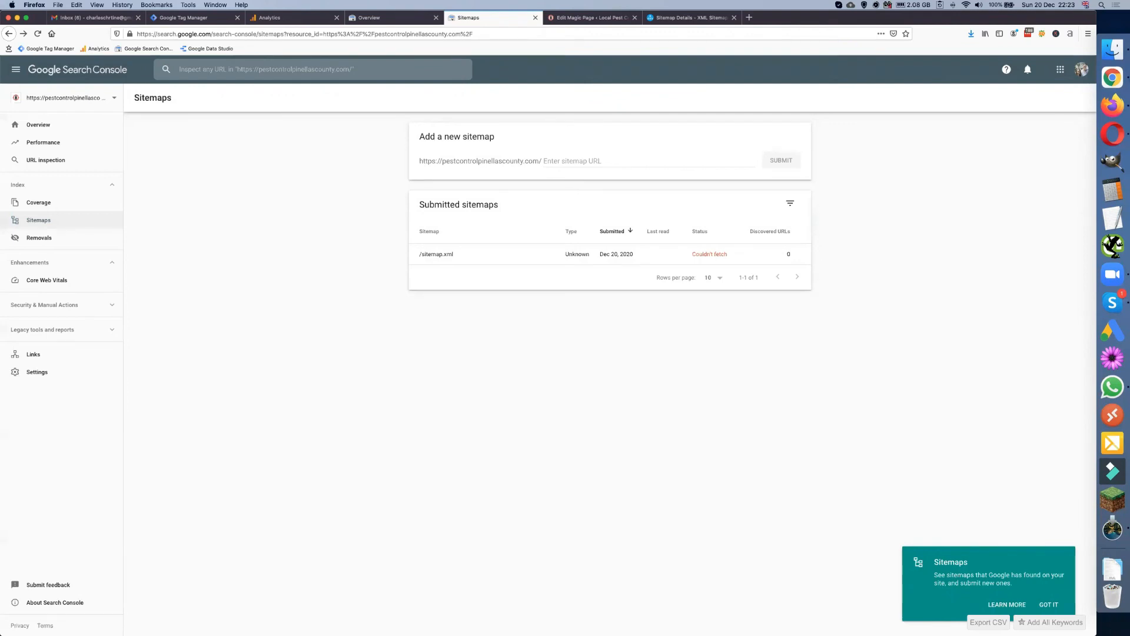
# Resubmit sitemap.xml in Search Console two more times, dismissing the confirmation after each submission
pyautogui.moveTo(0, 70); pyautogui.dragTo(12, 70)
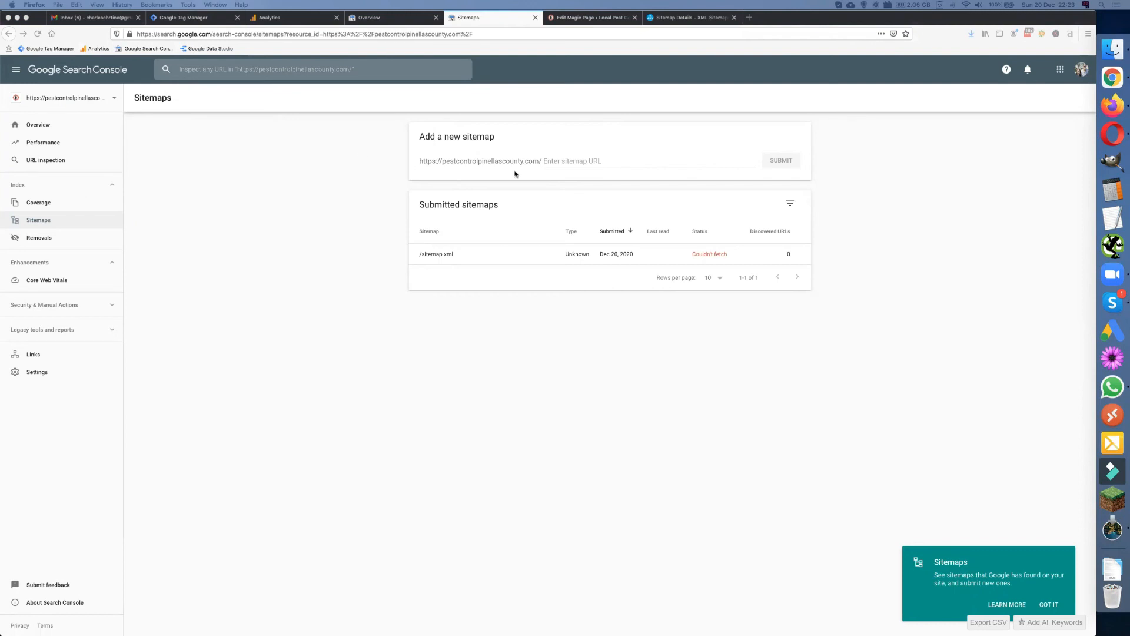
pyautogui.click(567, 161)
pyautogui.click(574, 160)
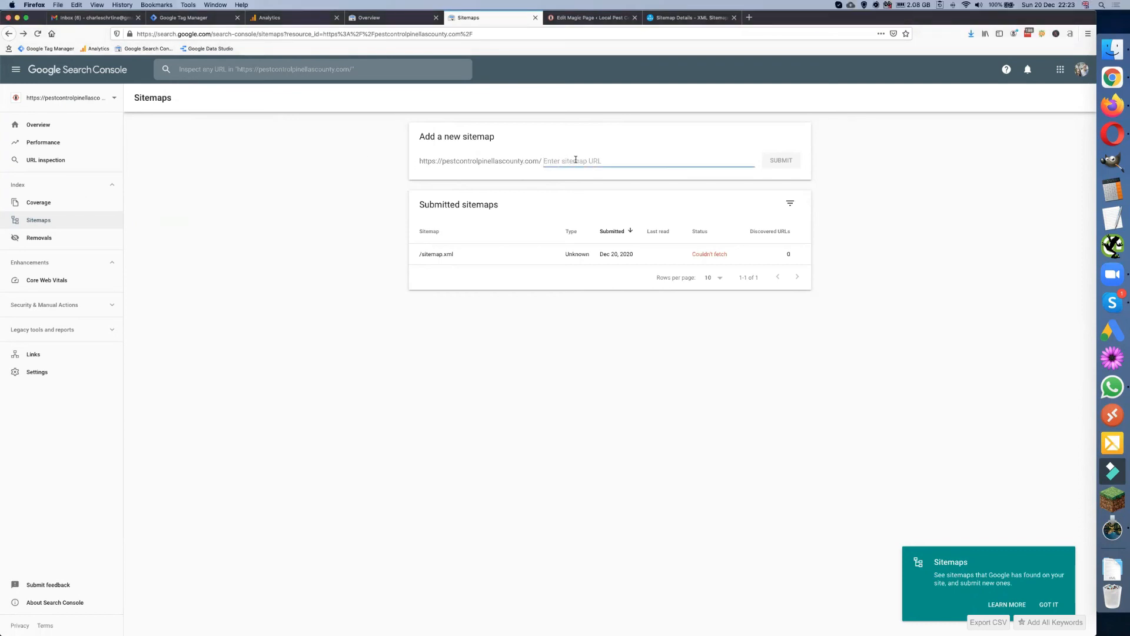
pyautogui.press('super+v')
pyautogui.click(783, 161)
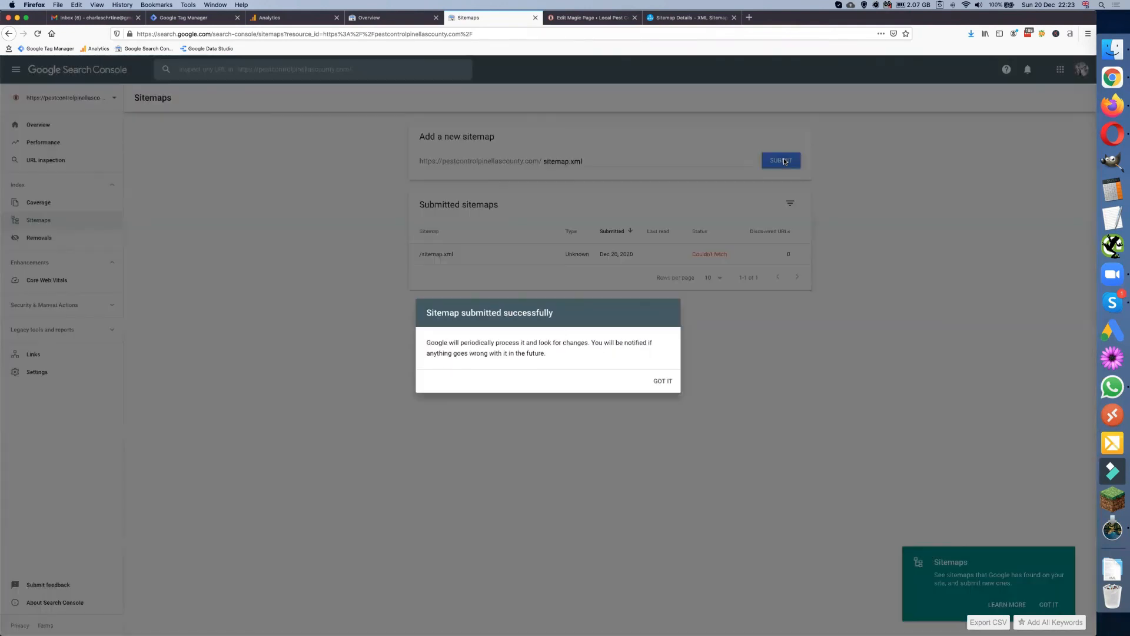
pyautogui.click(665, 382)
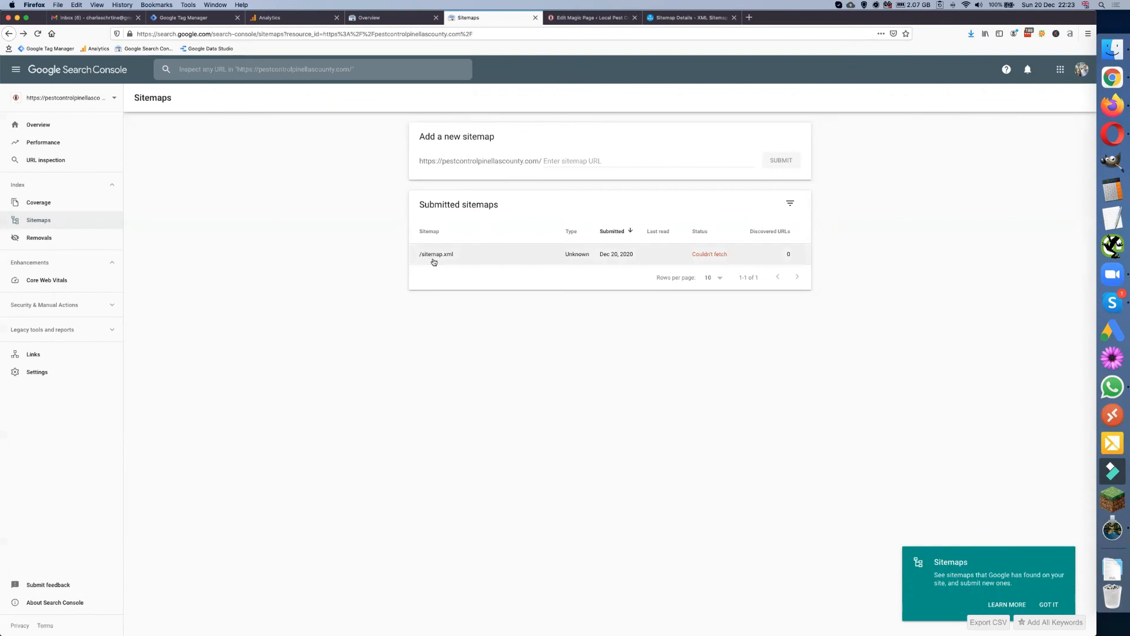
pyautogui.click(604, 161)
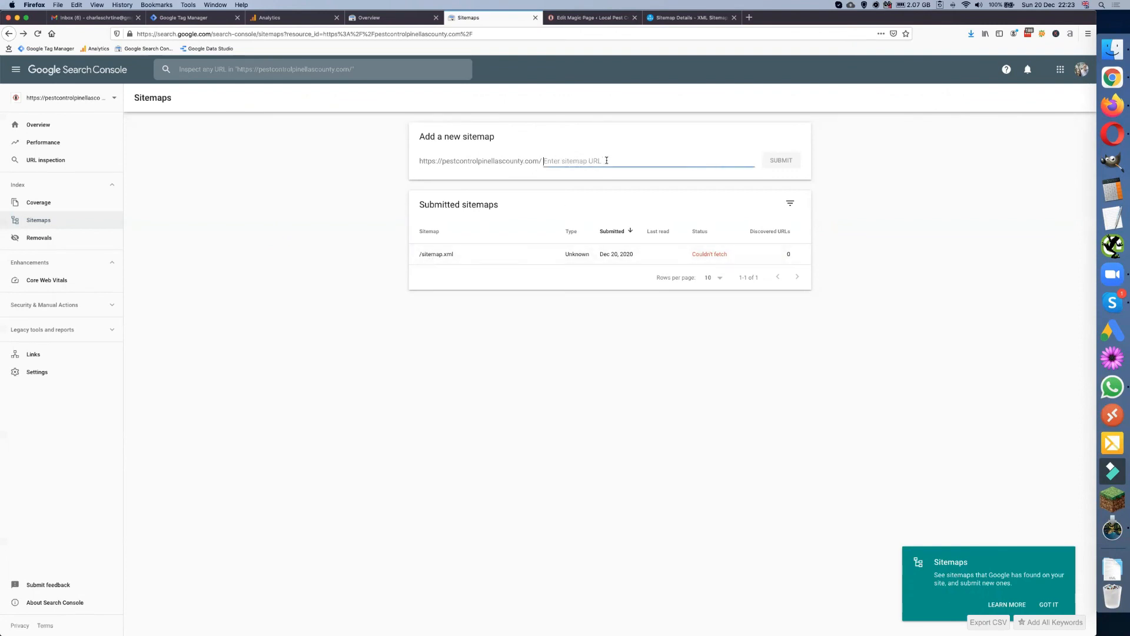
pyautogui.press('super+v')
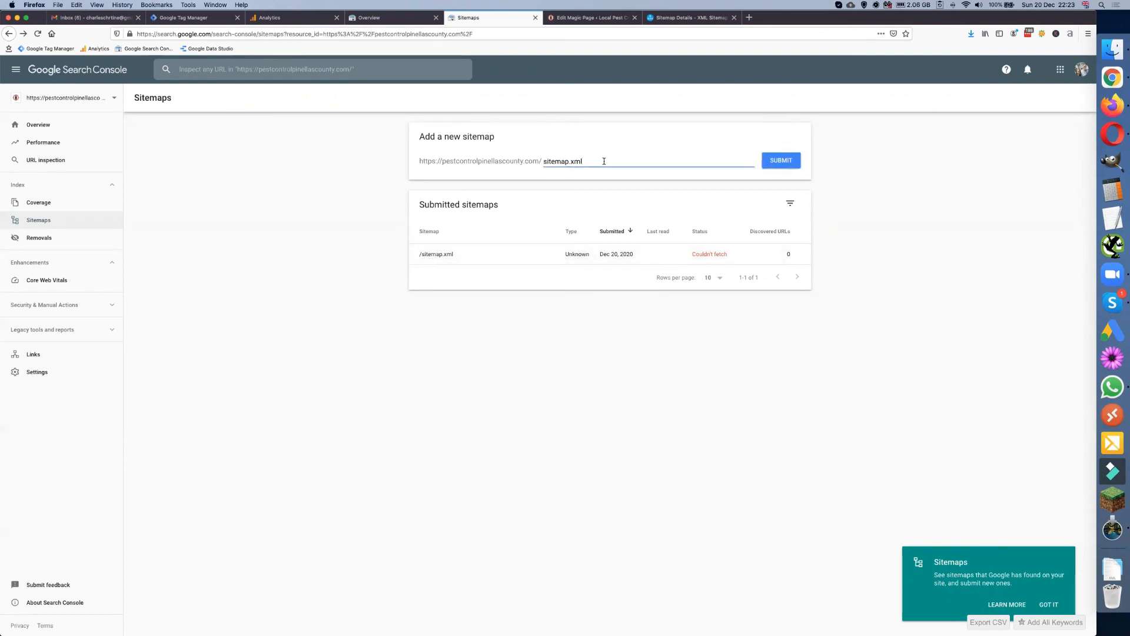
pyautogui.click(781, 163)
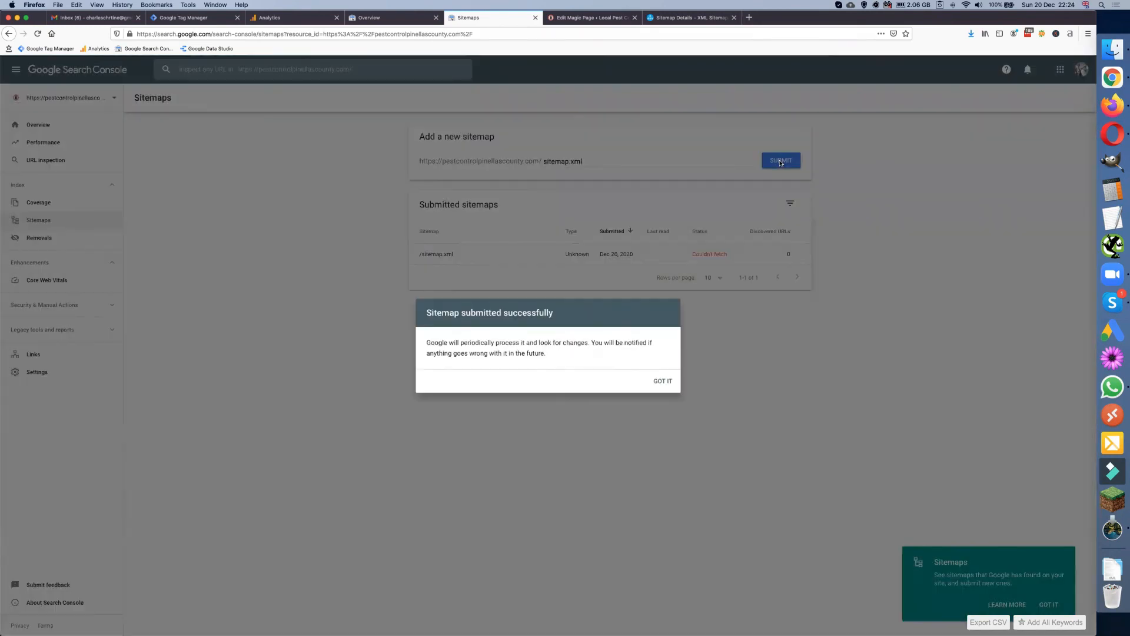
pyautogui.click(663, 381)
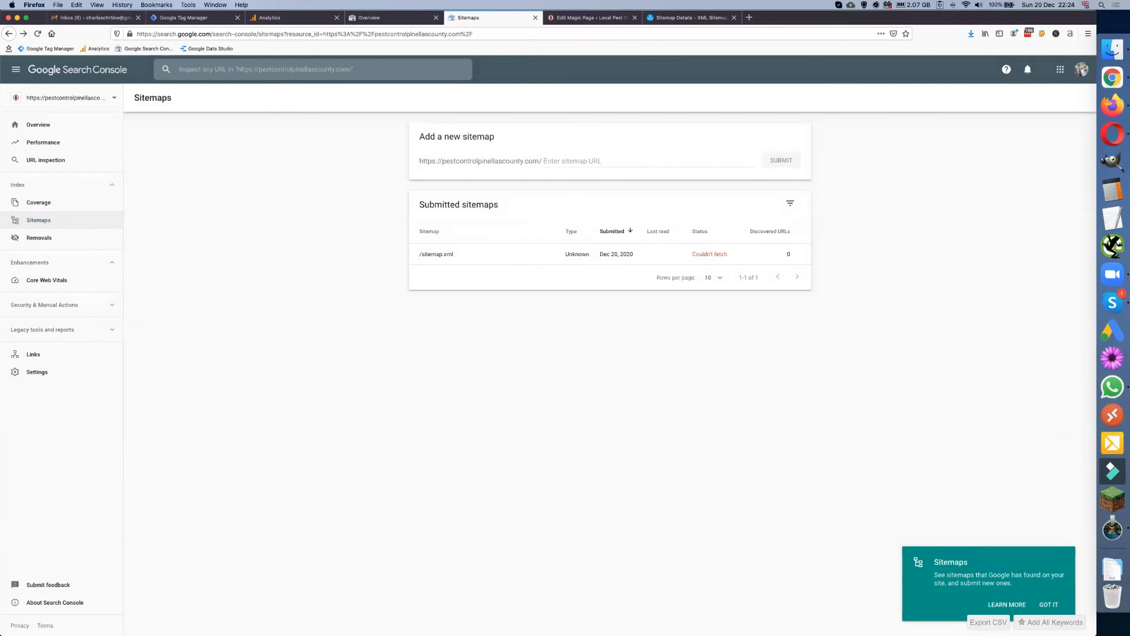
# Switch to the hosting control panel in Chrome and purge everything from the site's CDN cache in Edge Caching
pyautogui.moveTo(0, 42); pyautogui.dragTo(699, 41)
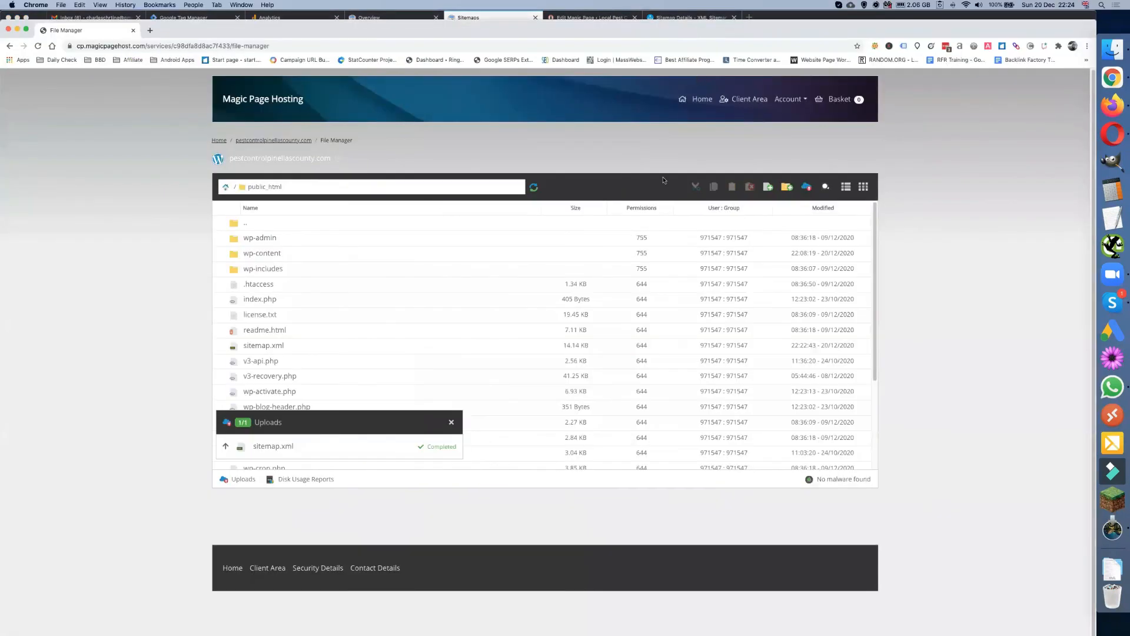
pyautogui.click(296, 142)
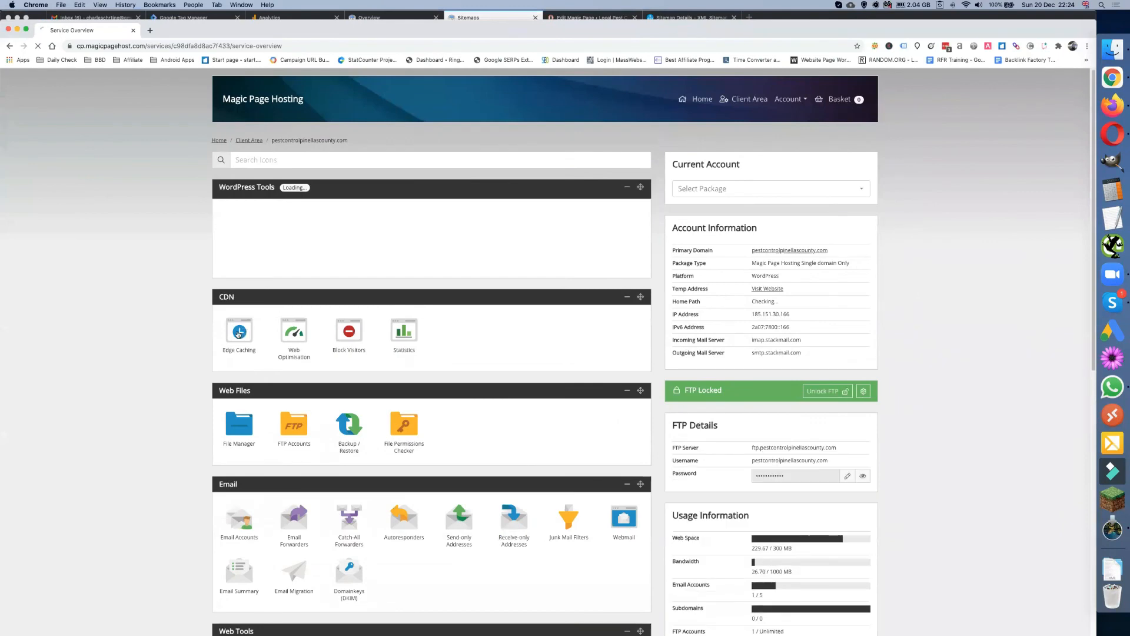
pyautogui.click(237, 334)
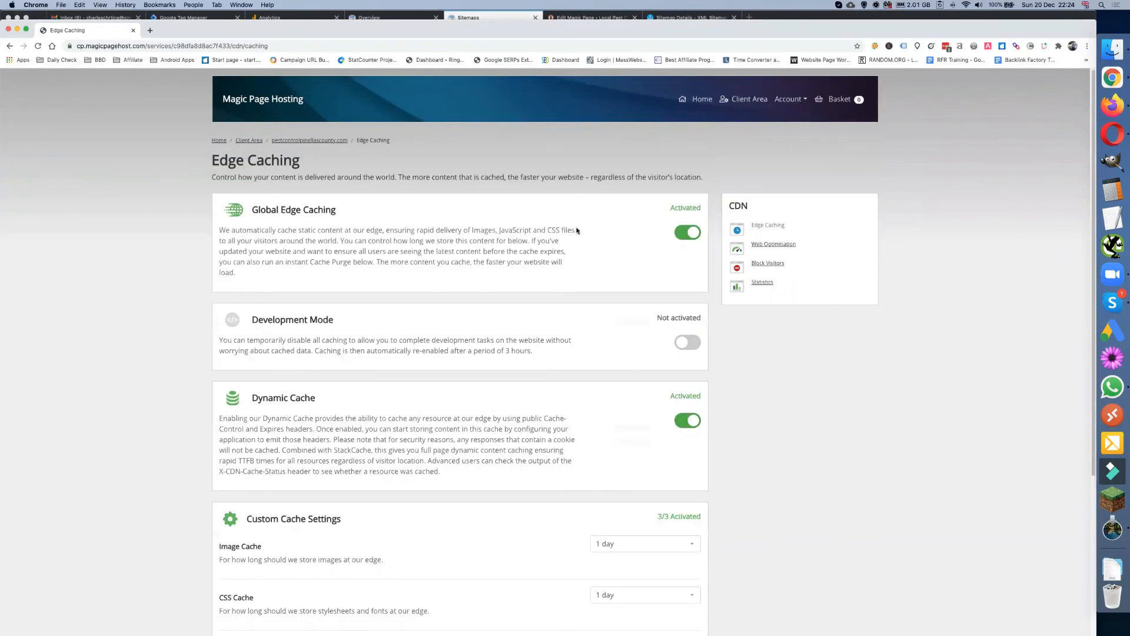
pyautogui.scroll(-5, 481, 274)
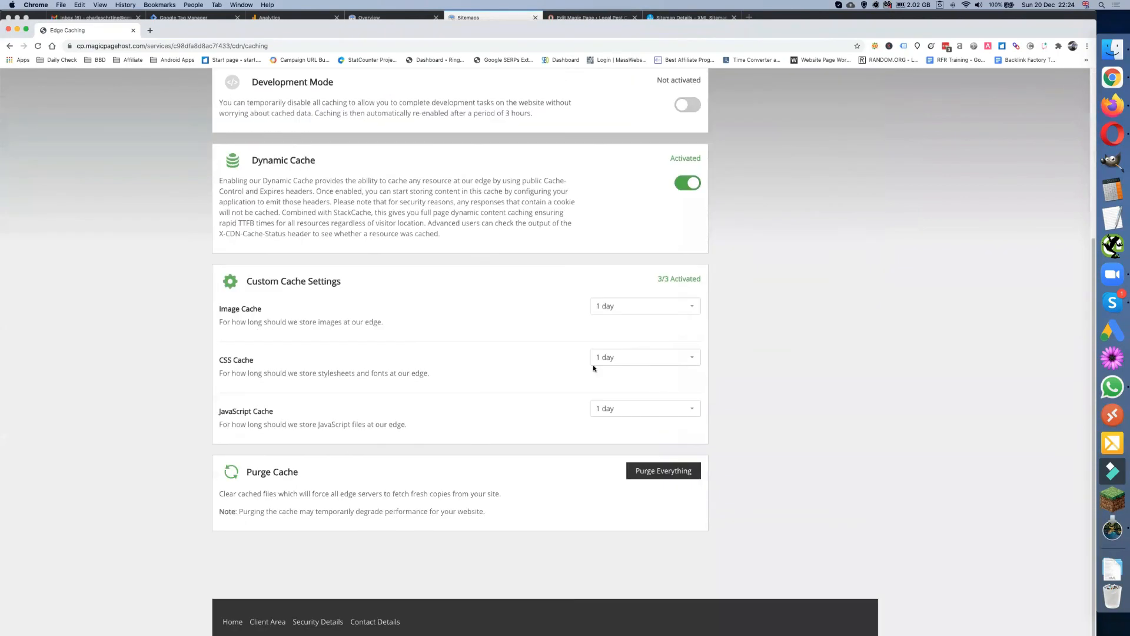
pyautogui.click(670, 474)
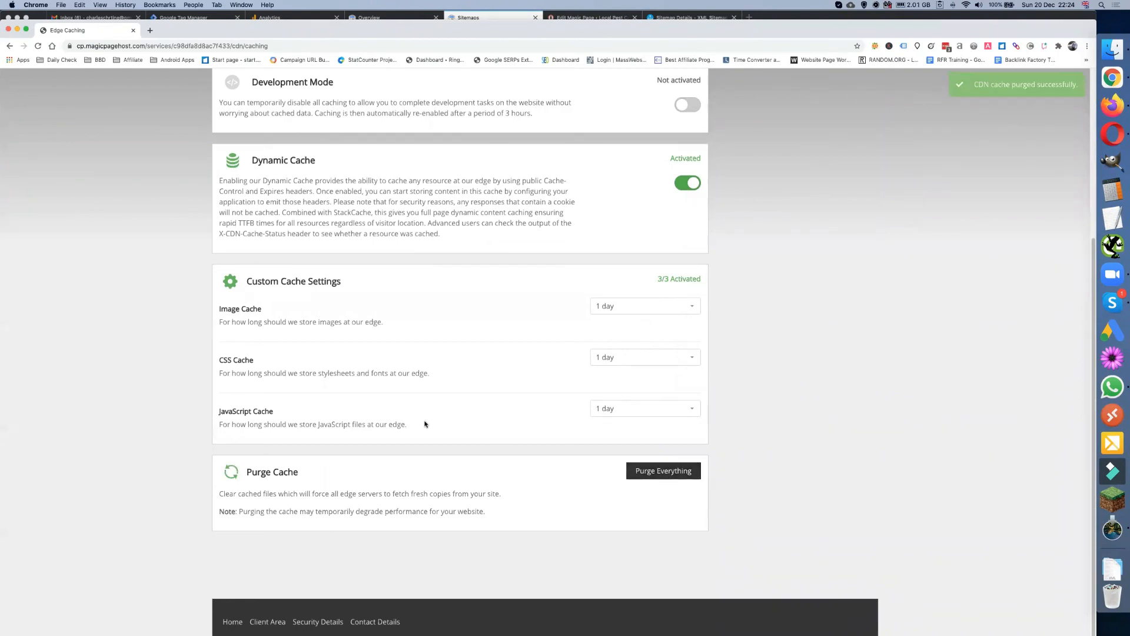
# Return to the Search Console Sitemaps page in Firefox, submit sitemap.xml using the copied name and dismiss the confirmation
pyautogui.scroll(5, 585, 216)
pyautogui.moveTo(660, 30); pyautogui.dragTo(0, 148)
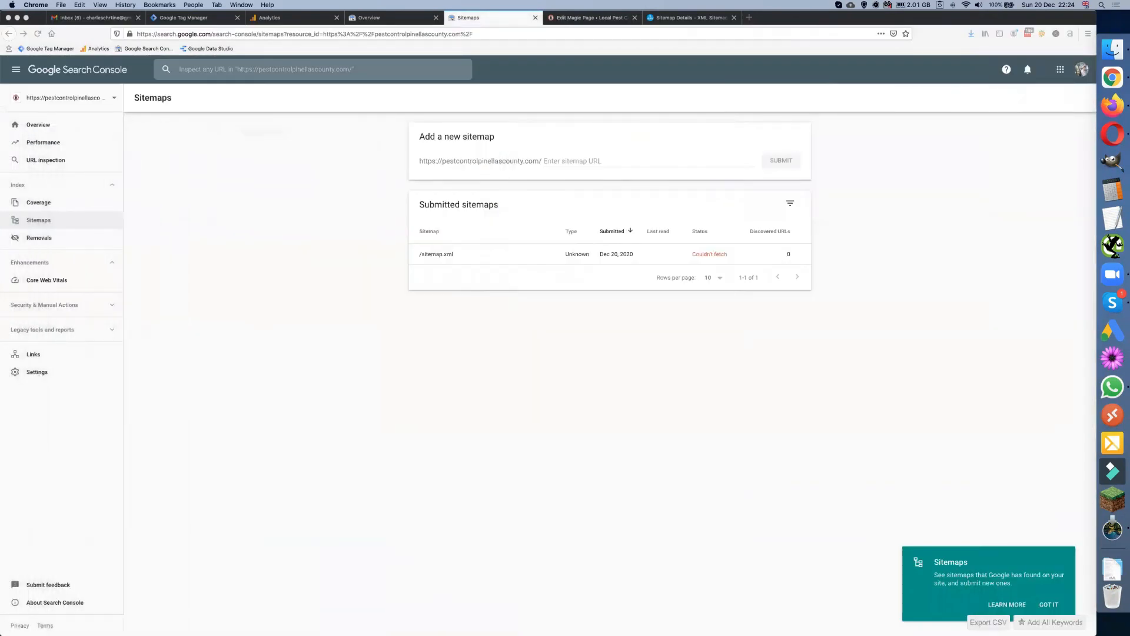
pyautogui.click(550, 162)
pyautogui.click(559, 161)
pyautogui.hotkey('ctrl', 'v')
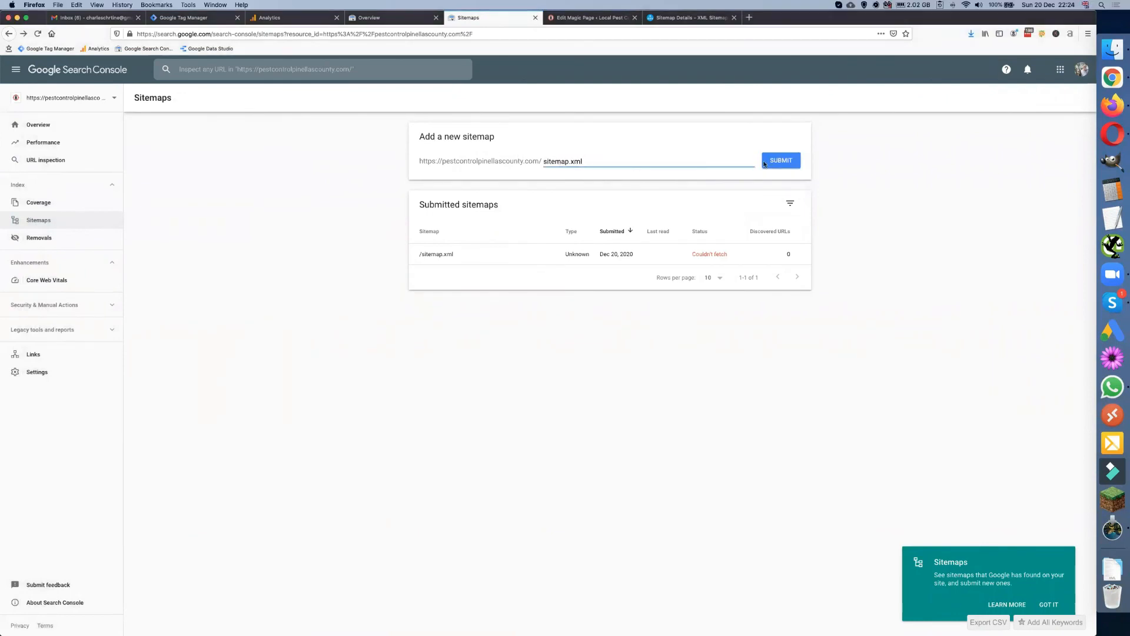
pyautogui.click(779, 160)
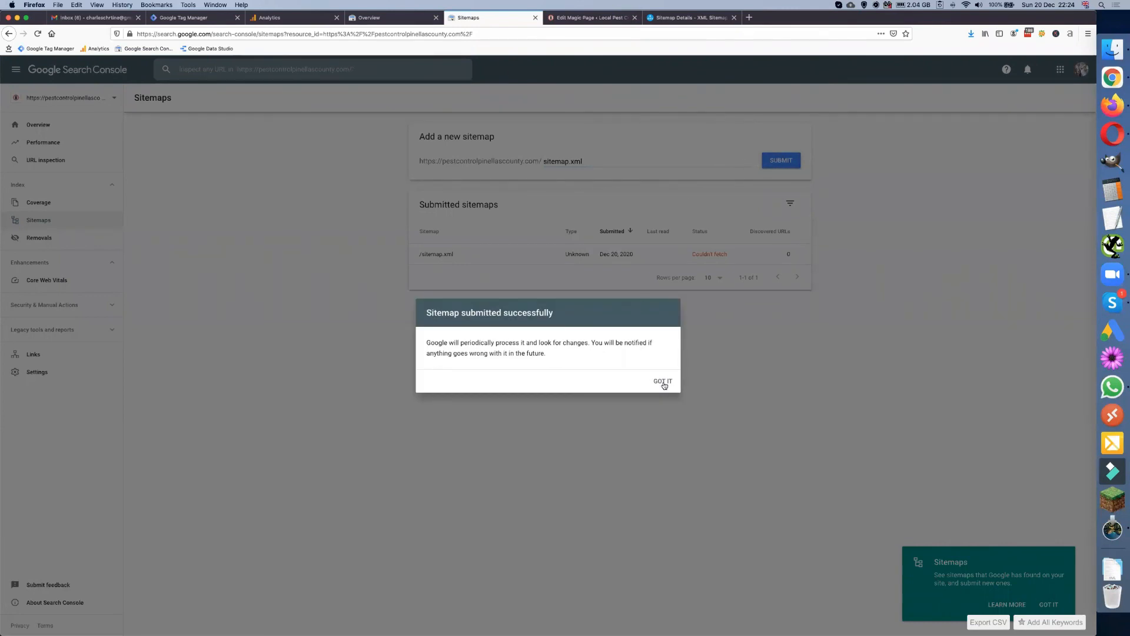
pyautogui.click(664, 383)
# Submit sitemap.xml once more, dismissing the confirmation, and open the details of the submitted sitemap
pyautogui.click(566, 162)
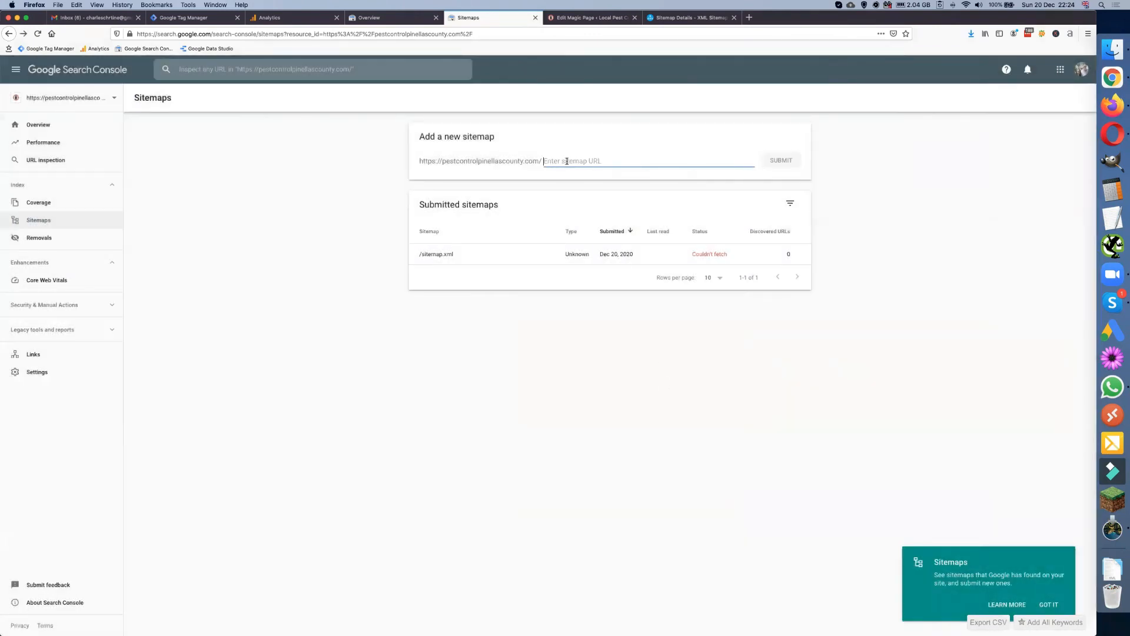
pyautogui.press('super+v')
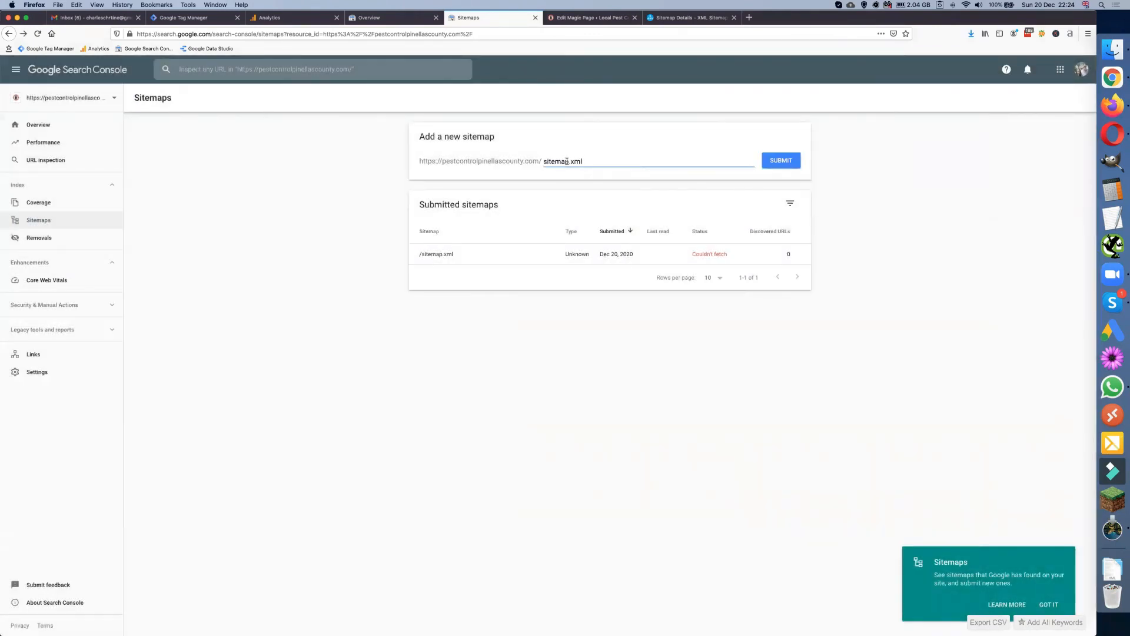
pyautogui.click(783, 163)
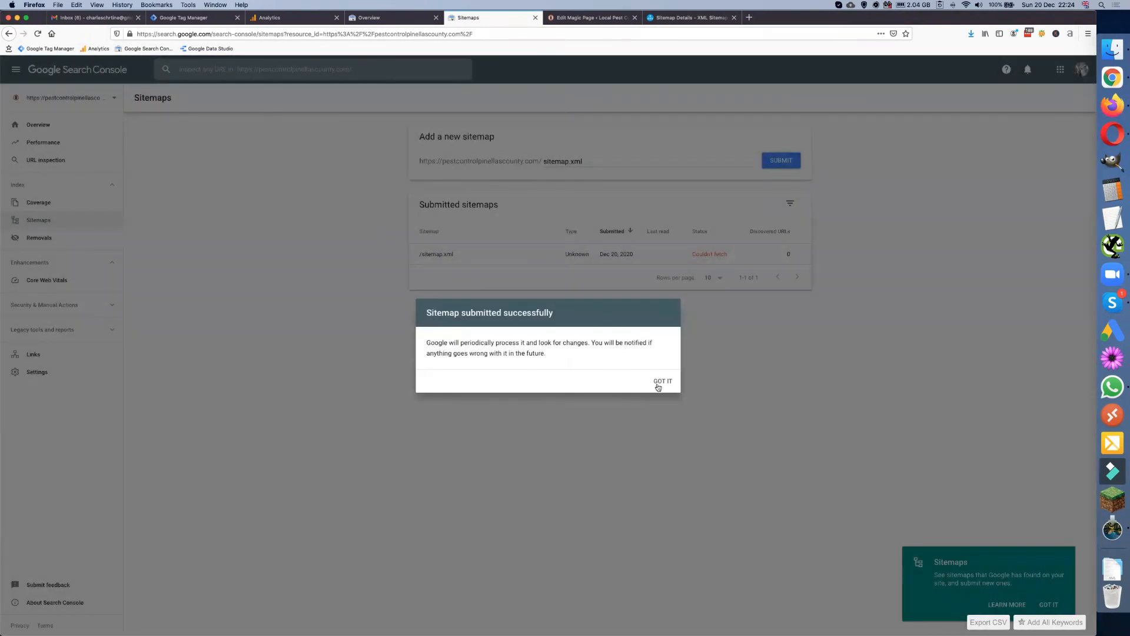
pyautogui.click(659, 383)
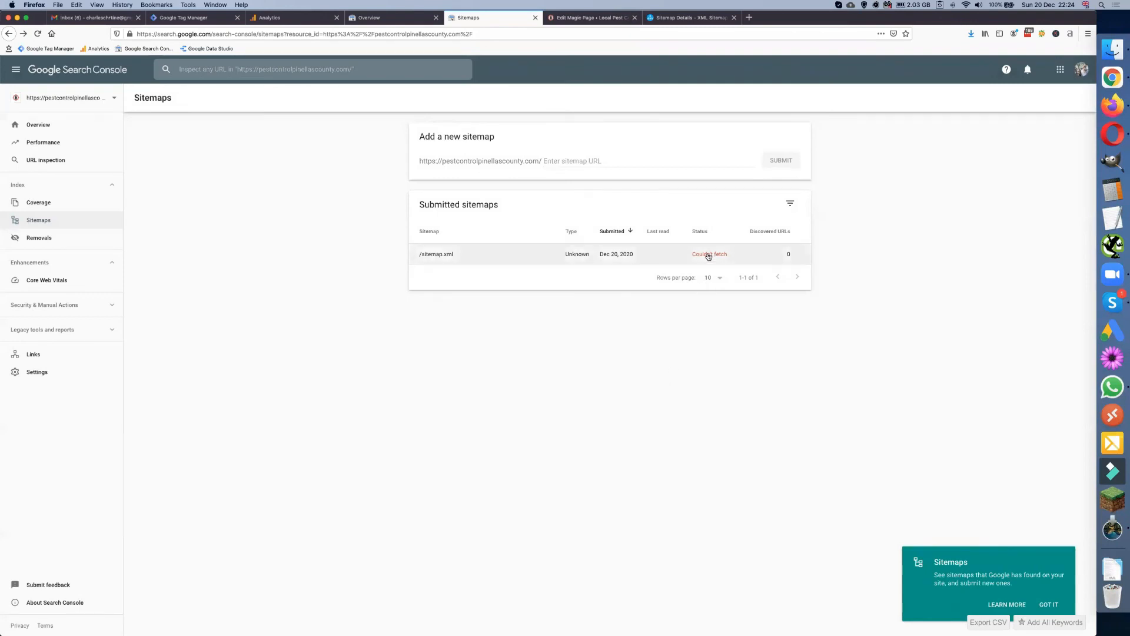
pyautogui.click(709, 255)
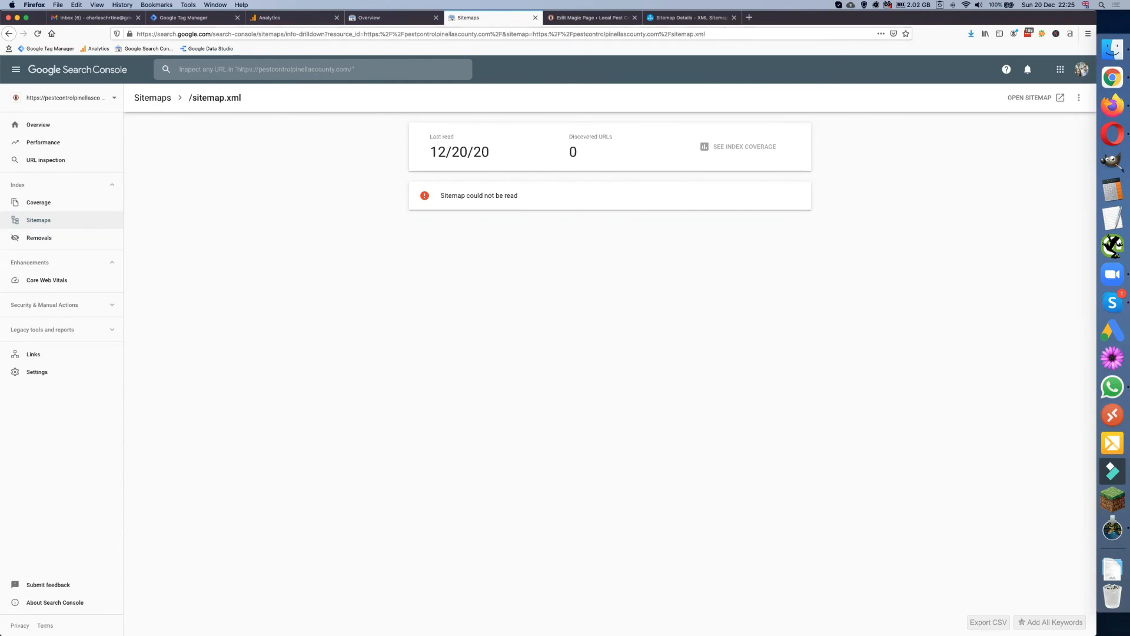
# Switch to the hosting control panel in Chrome and open the site's public_html folder in File Manager
pyautogui.press('super+Tab')
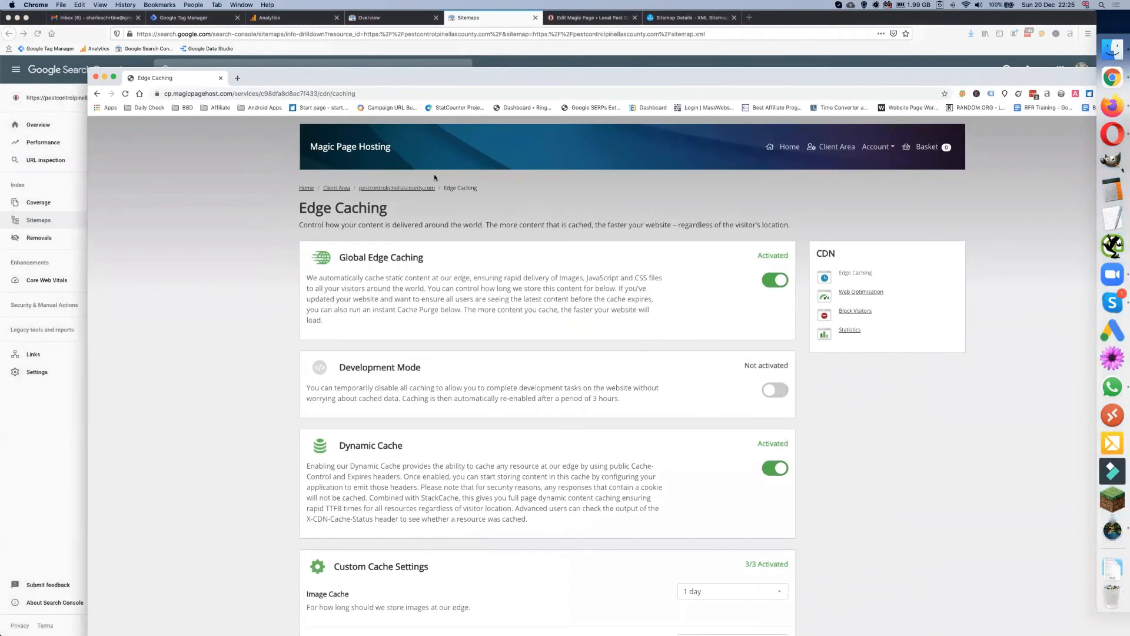
pyautogui.click(419, 187)
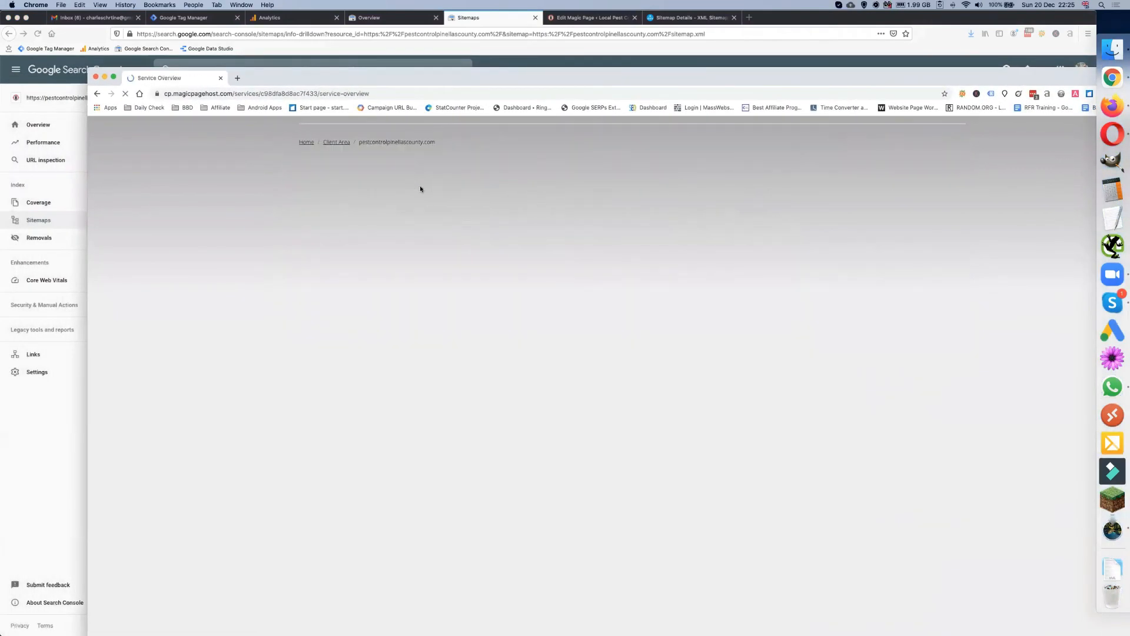
pyautogui.scroll(-3, 345, 343)
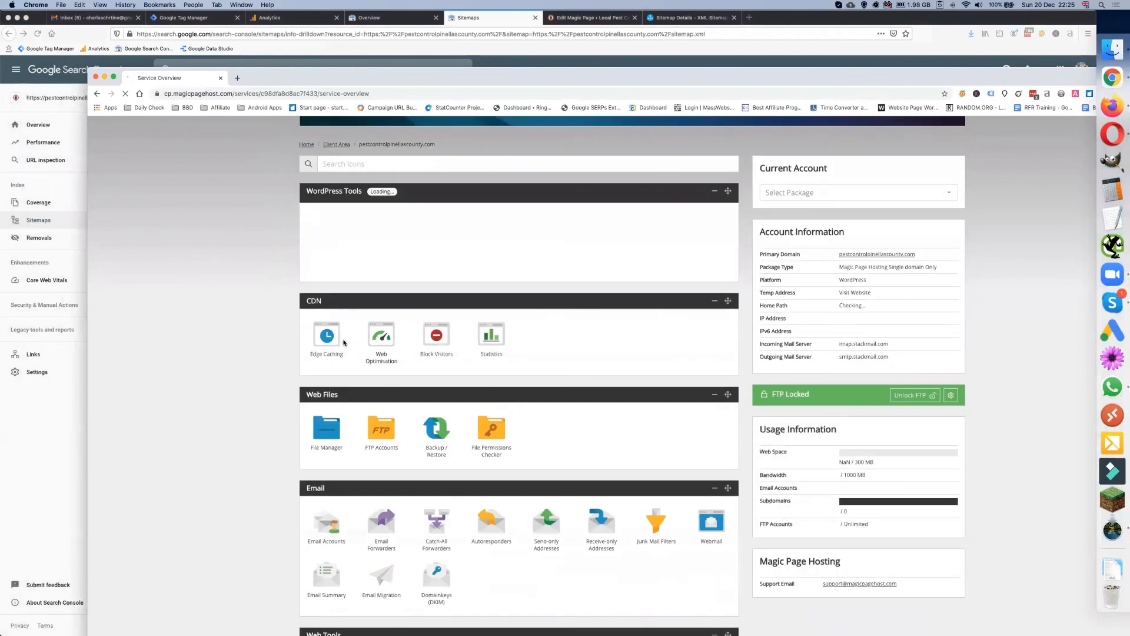
pyautogui.click(333, 388)
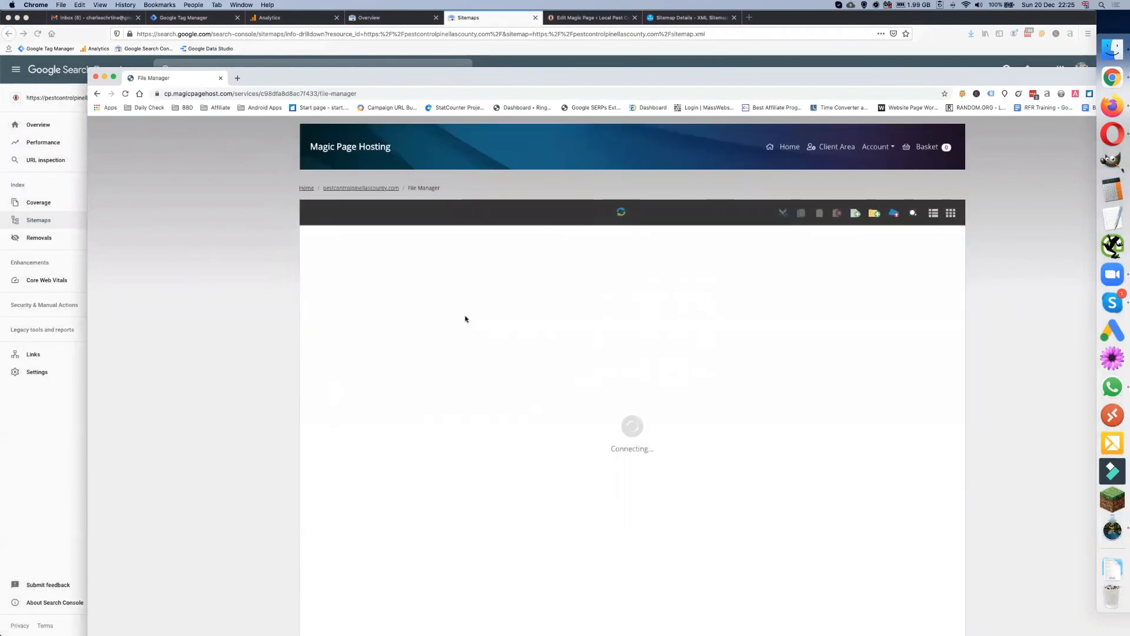
pyautogui.scroll(-3, 446, 322)
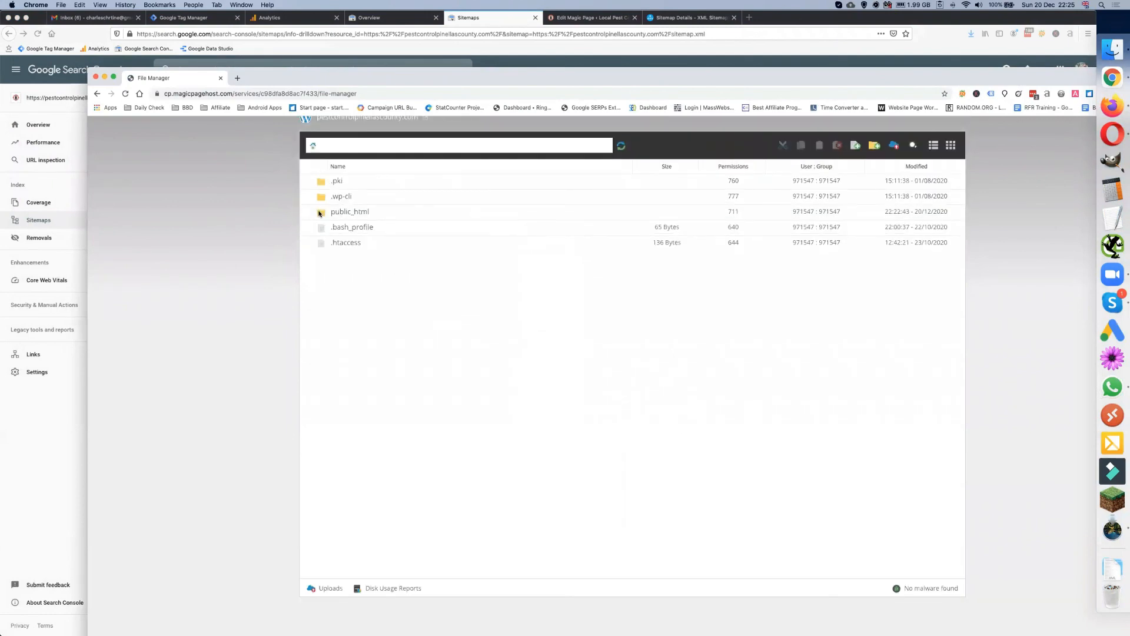
pyautogui.doubleClick(319, 213)
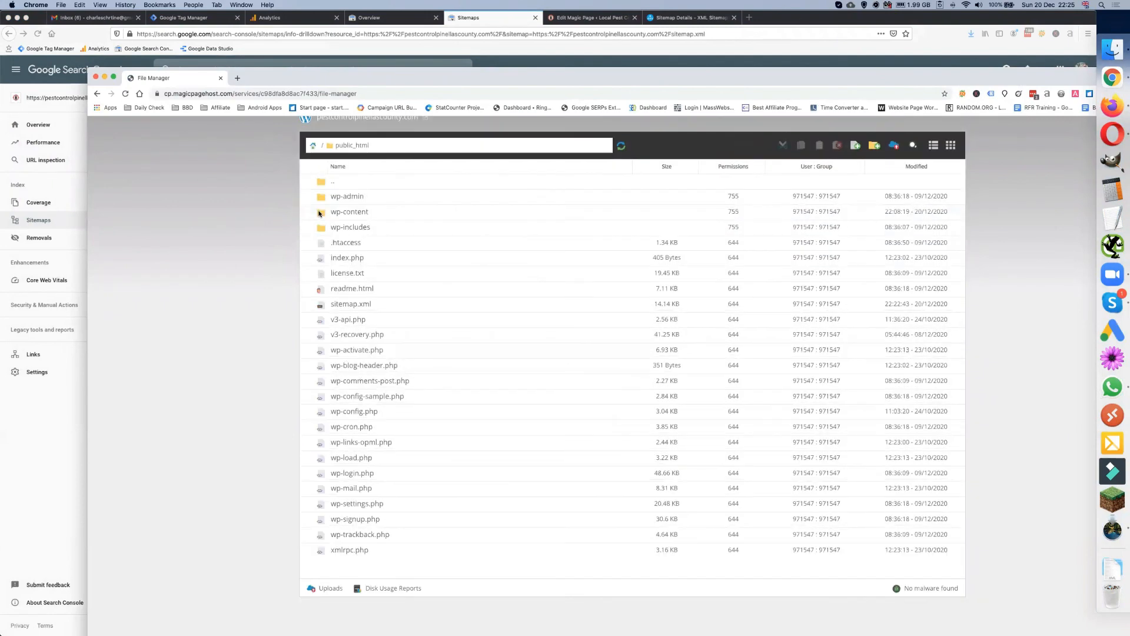
# Open sitemap.xml in the Code Editor, look through its URL entries, and close the Chrome window
pyautogui.rightClick(325, 309)
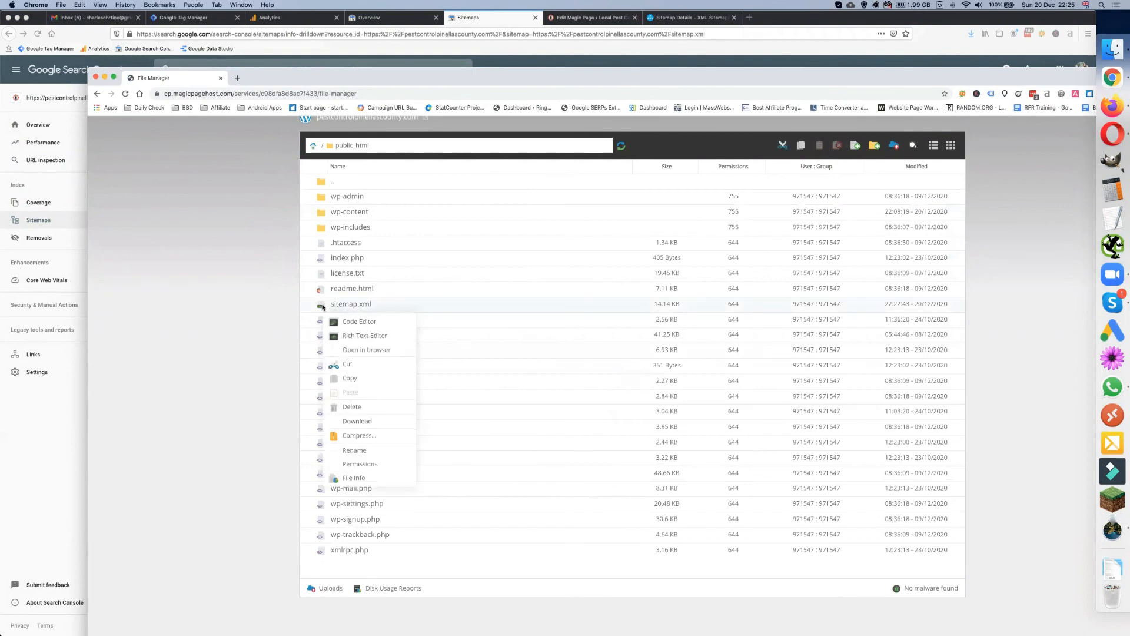
pyautogui.click(360, 322)
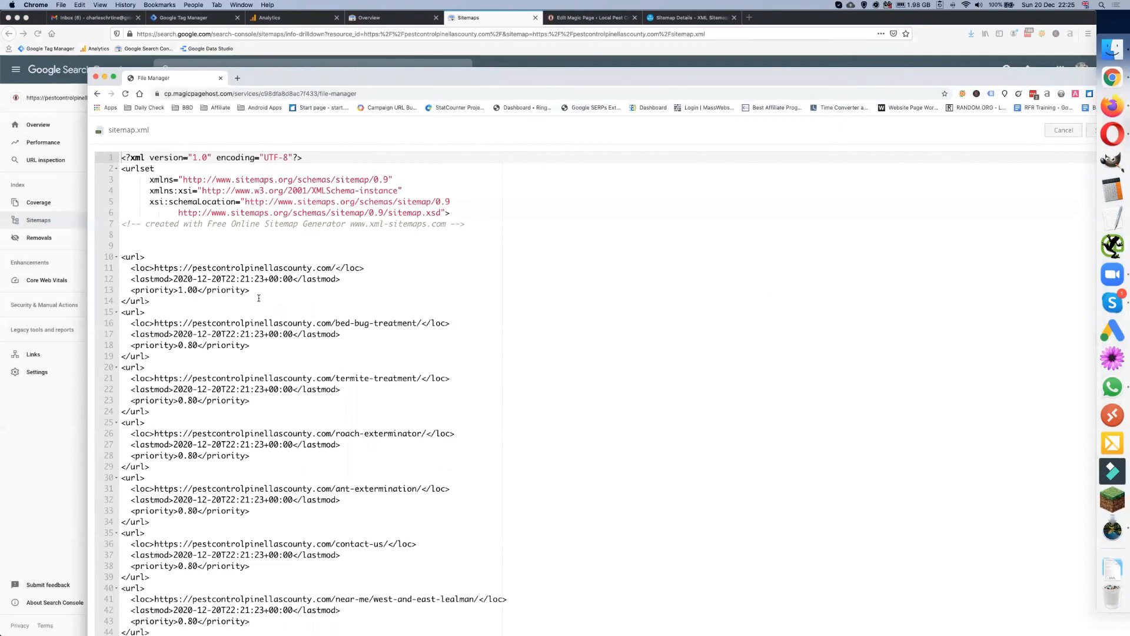
pyautogui.scroll(-10, 258, 298)
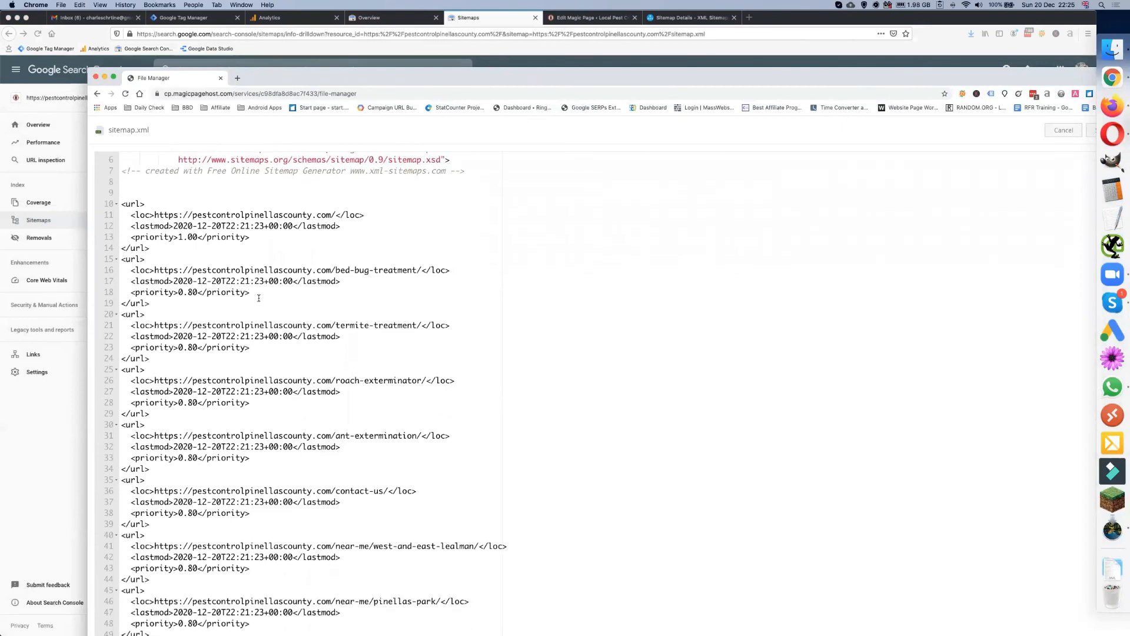
pyautogui.scroll(-20, 259, 298)
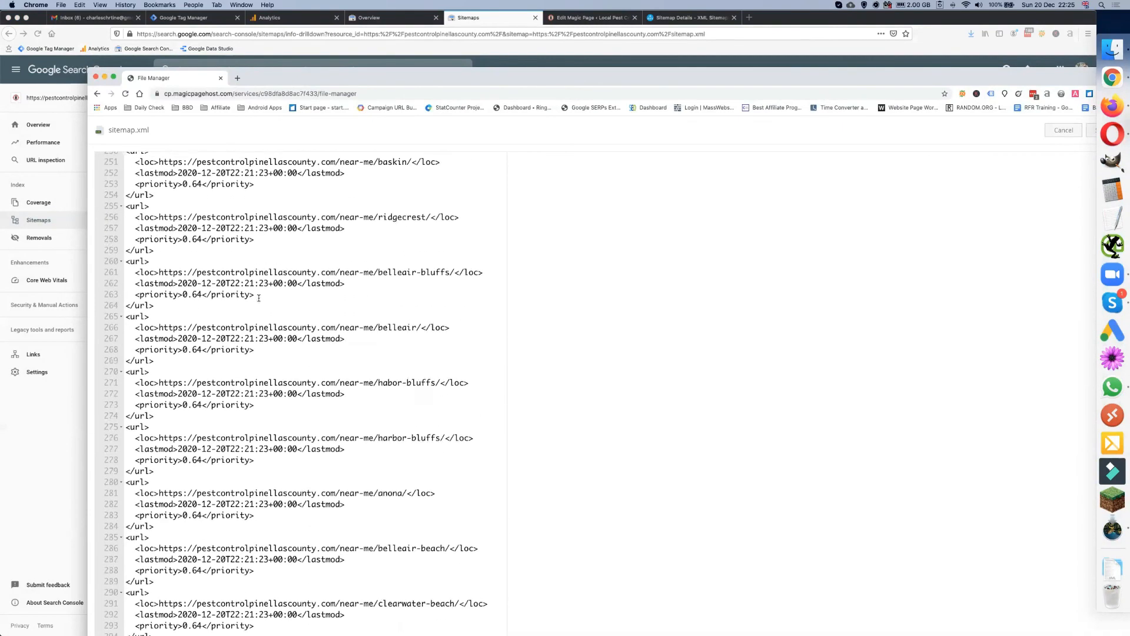
pyautogui.scroll(20, 258, 298)
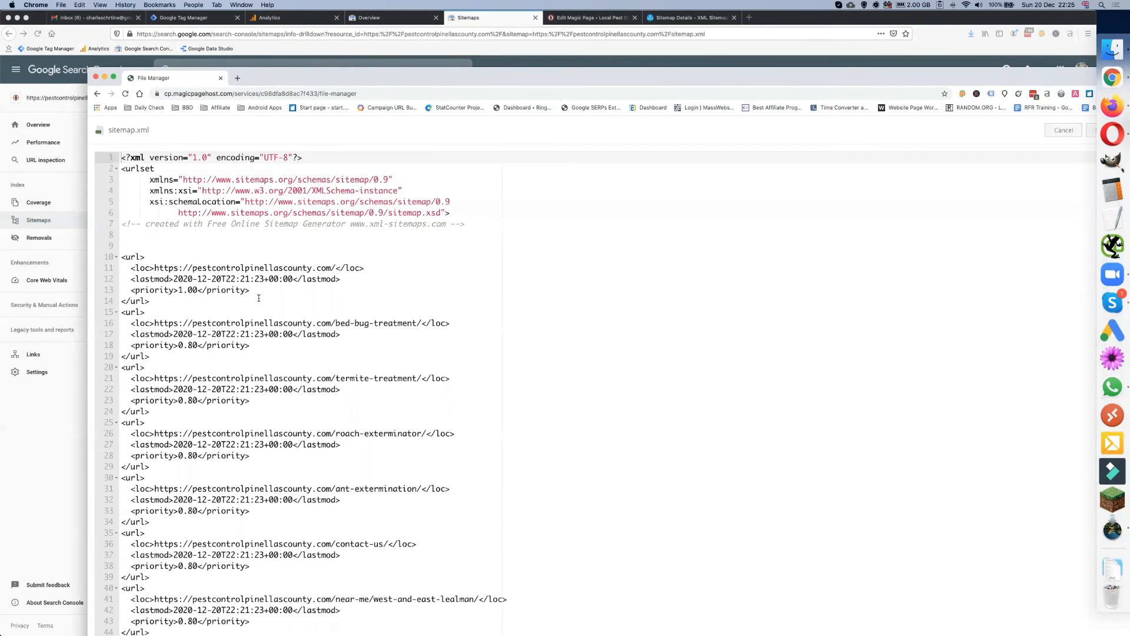
pyautogui.click(96, 76)
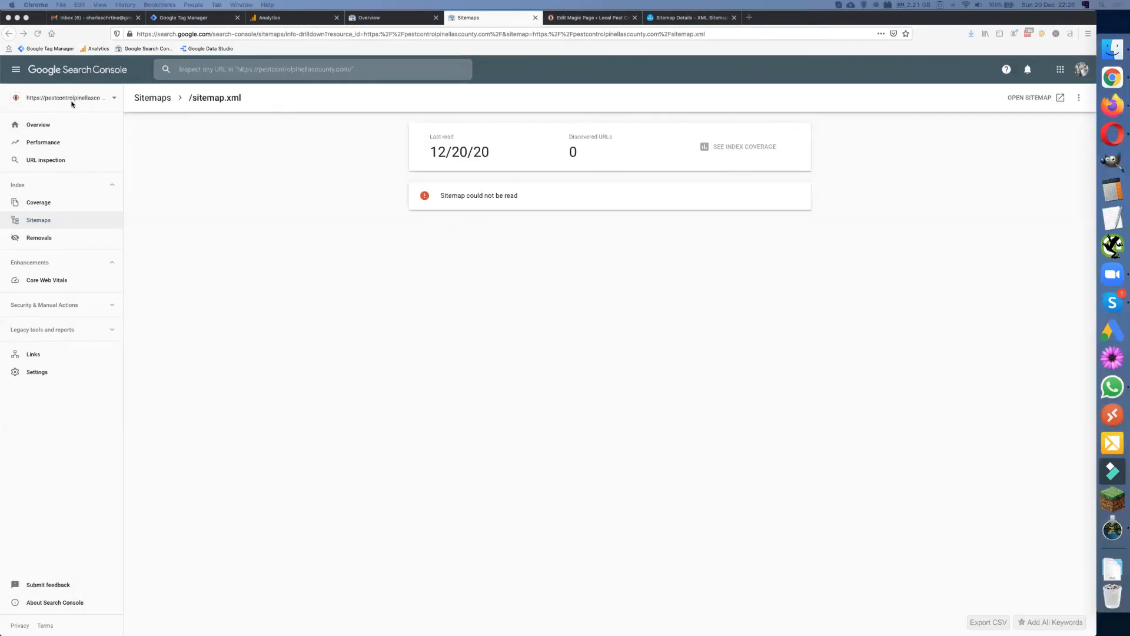
# Go back to the Sitemaps list in Search Console, resubmit sitemap.xml, and dismiss the confirmation and the Sitemaps tip
pyautogui.click(8, 34)
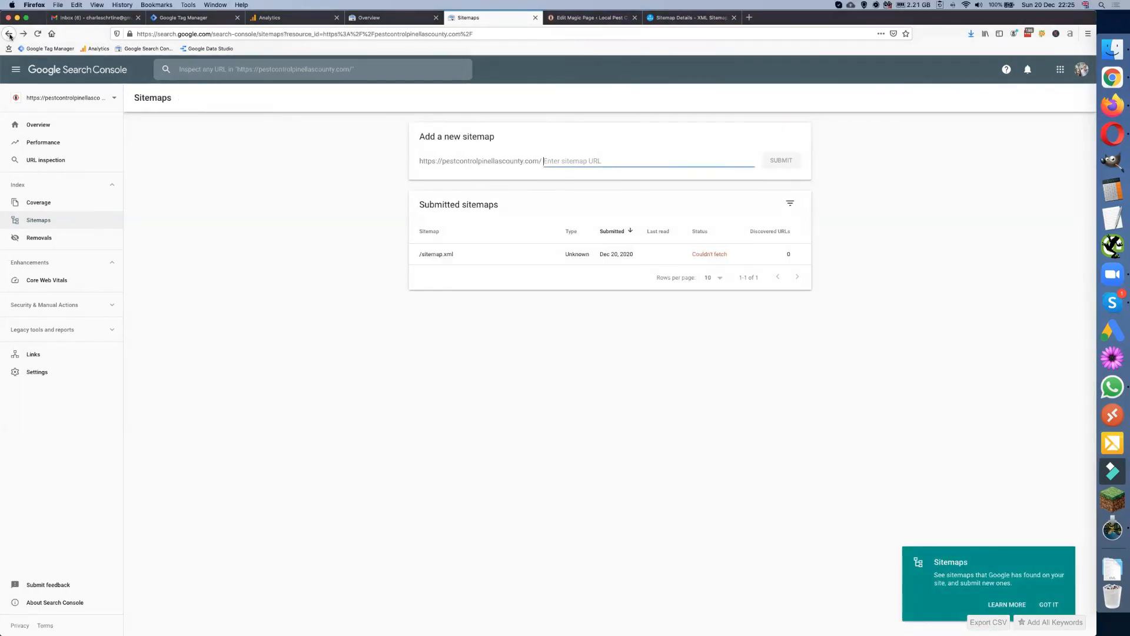
pyautogui.write('sitemap.xml')
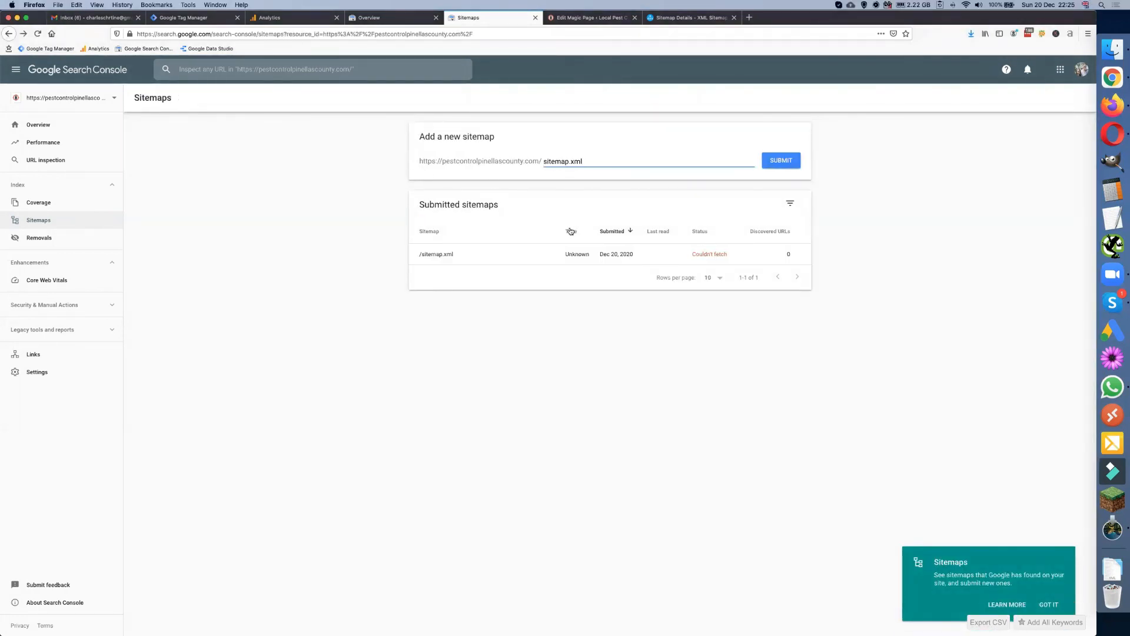
pyautogui.click(782, 161)
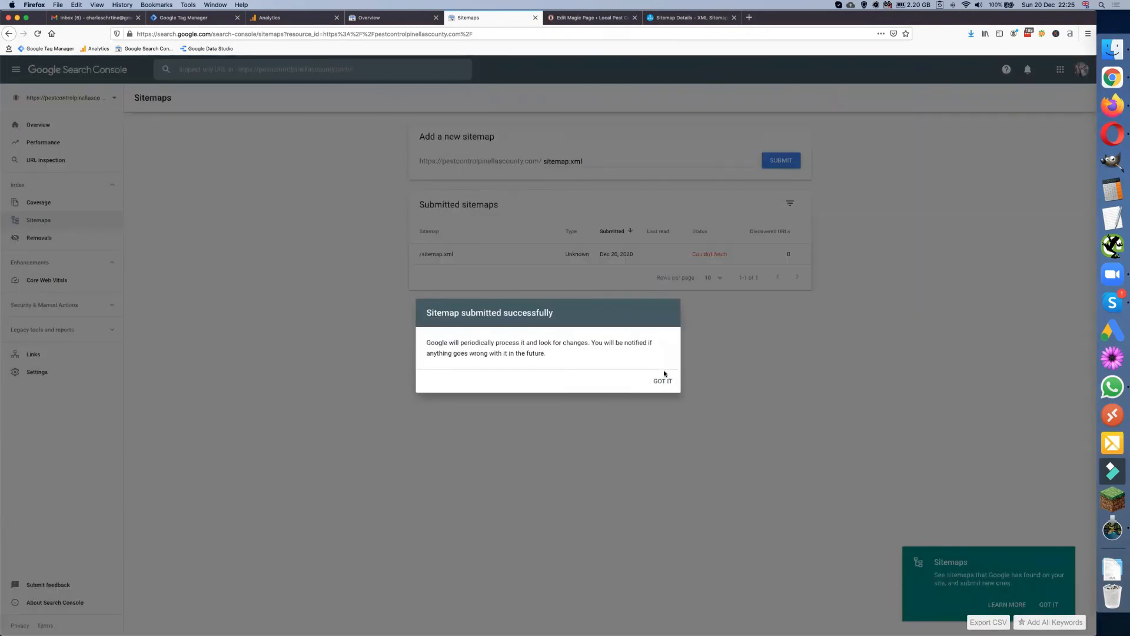
pyautogui.click(664, 381)
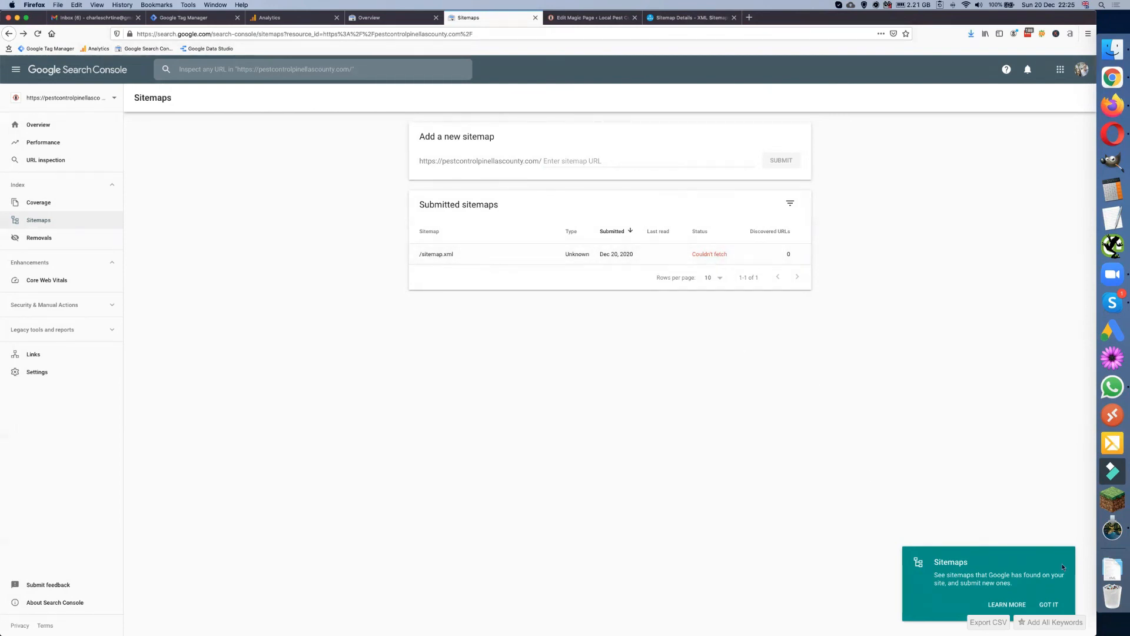
pyautogui.click(1051, 606)
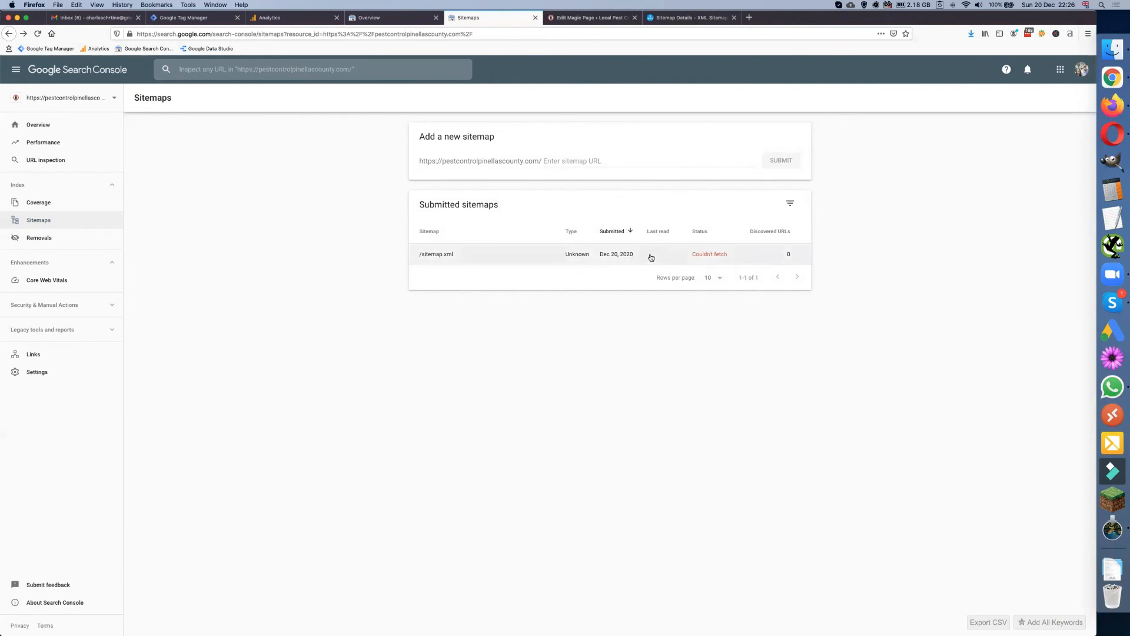
# Submit sitemap.xml to Search Console again and dismiss the submission confirmation
pyautogui.click(560, 164)
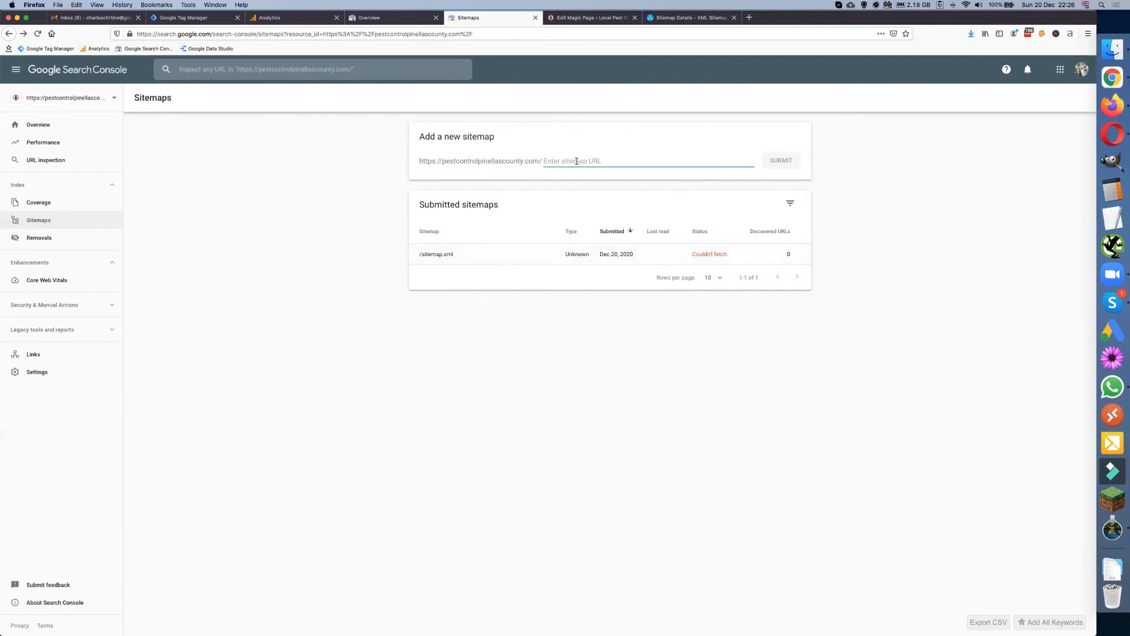
pyautogui.write('sitemap.xml')
pyautogui.click(785, 163)
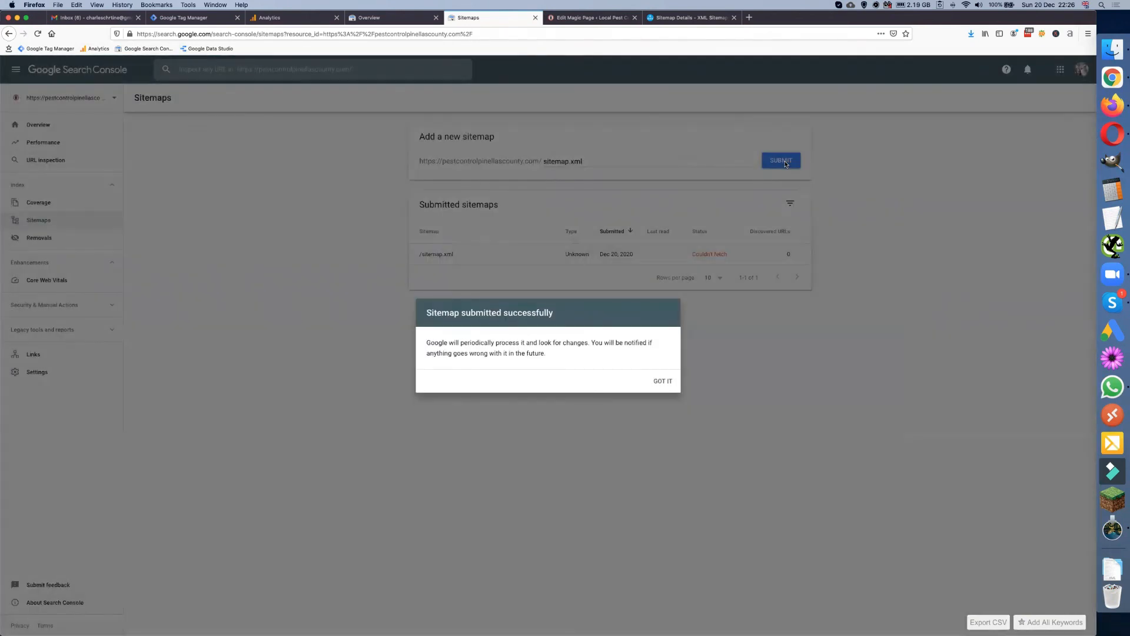
pyautogui.click(664, 380)
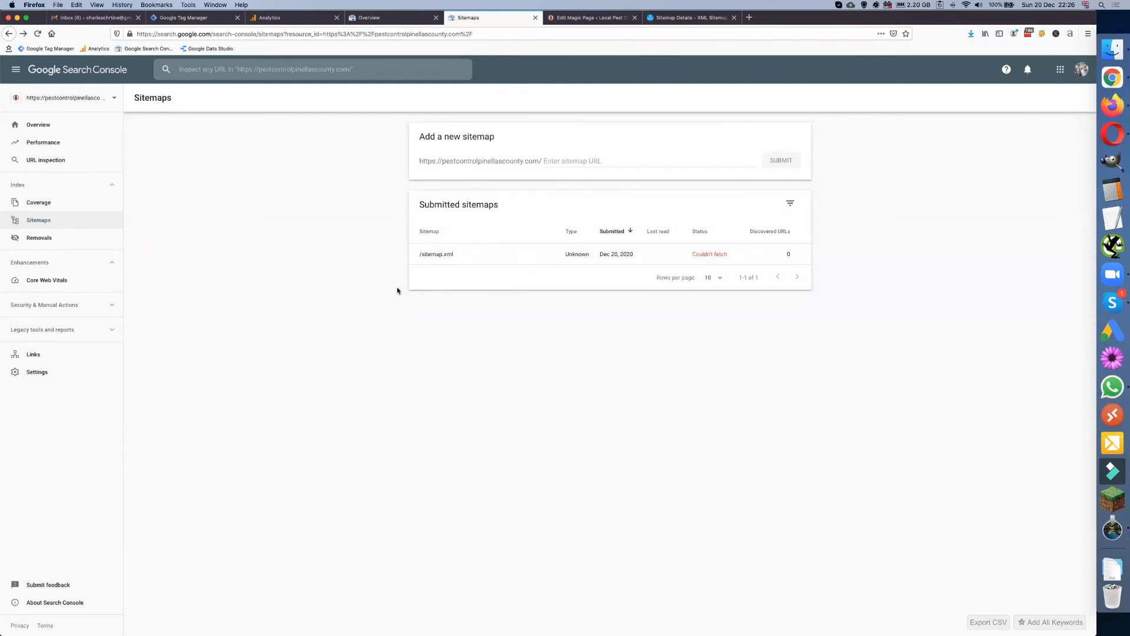
# Revisit the open XML-Sitemaps and Search Console pages, and bring up the Search Console Queries report in Analytics
pyautogui.click(681, 19)
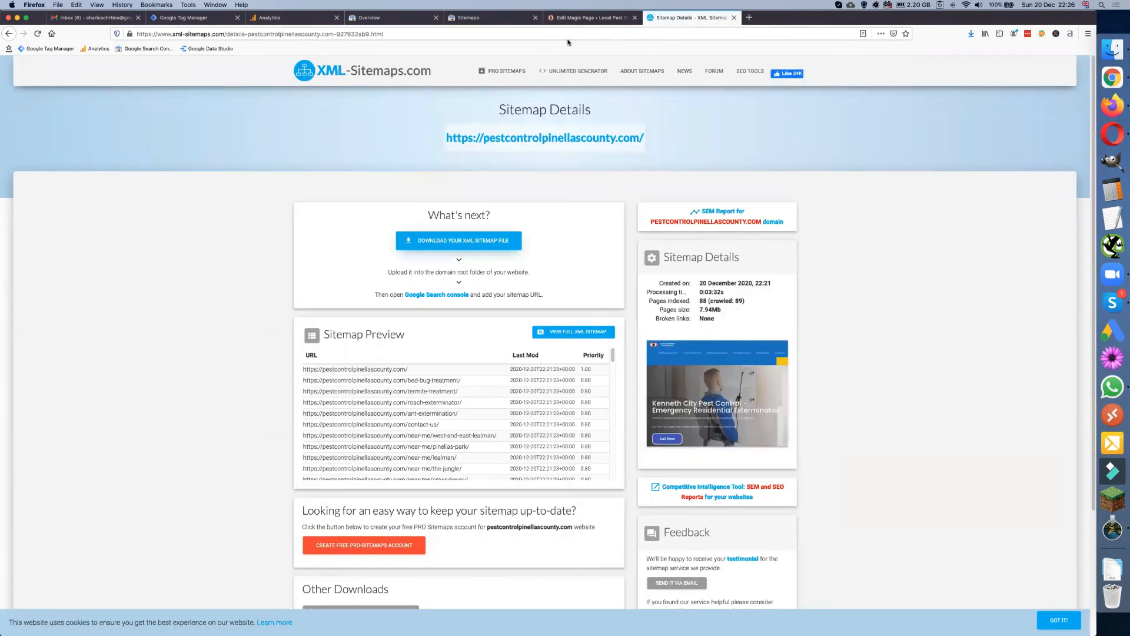
pyautogui.click(569, 20)
pyautogui.click(478, 19)
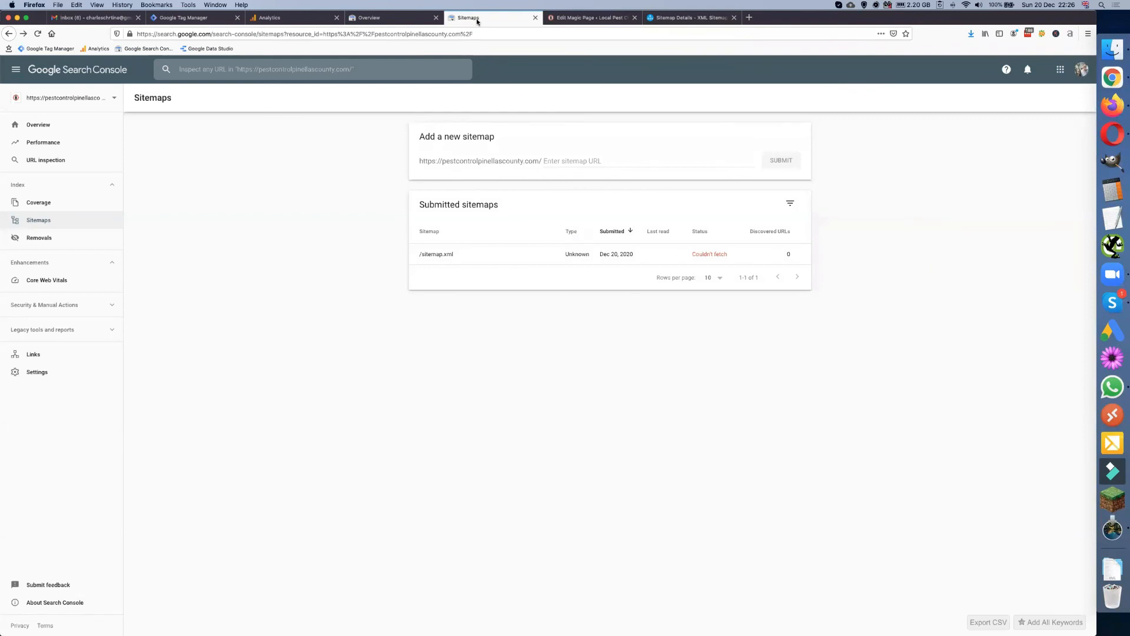
pyautogui.click(301, 19)
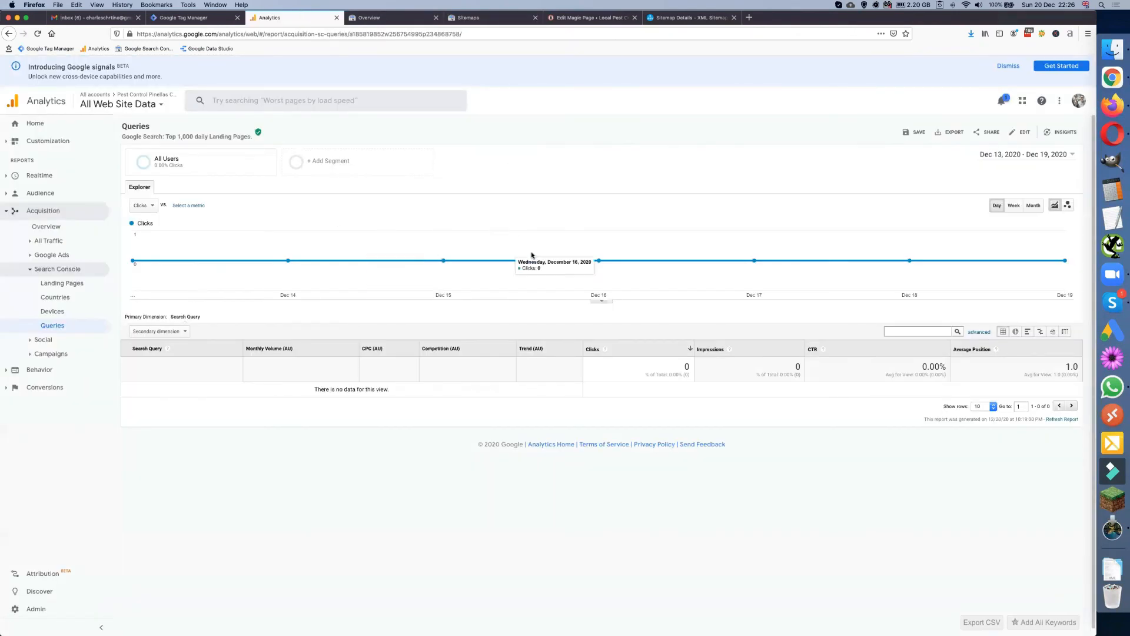